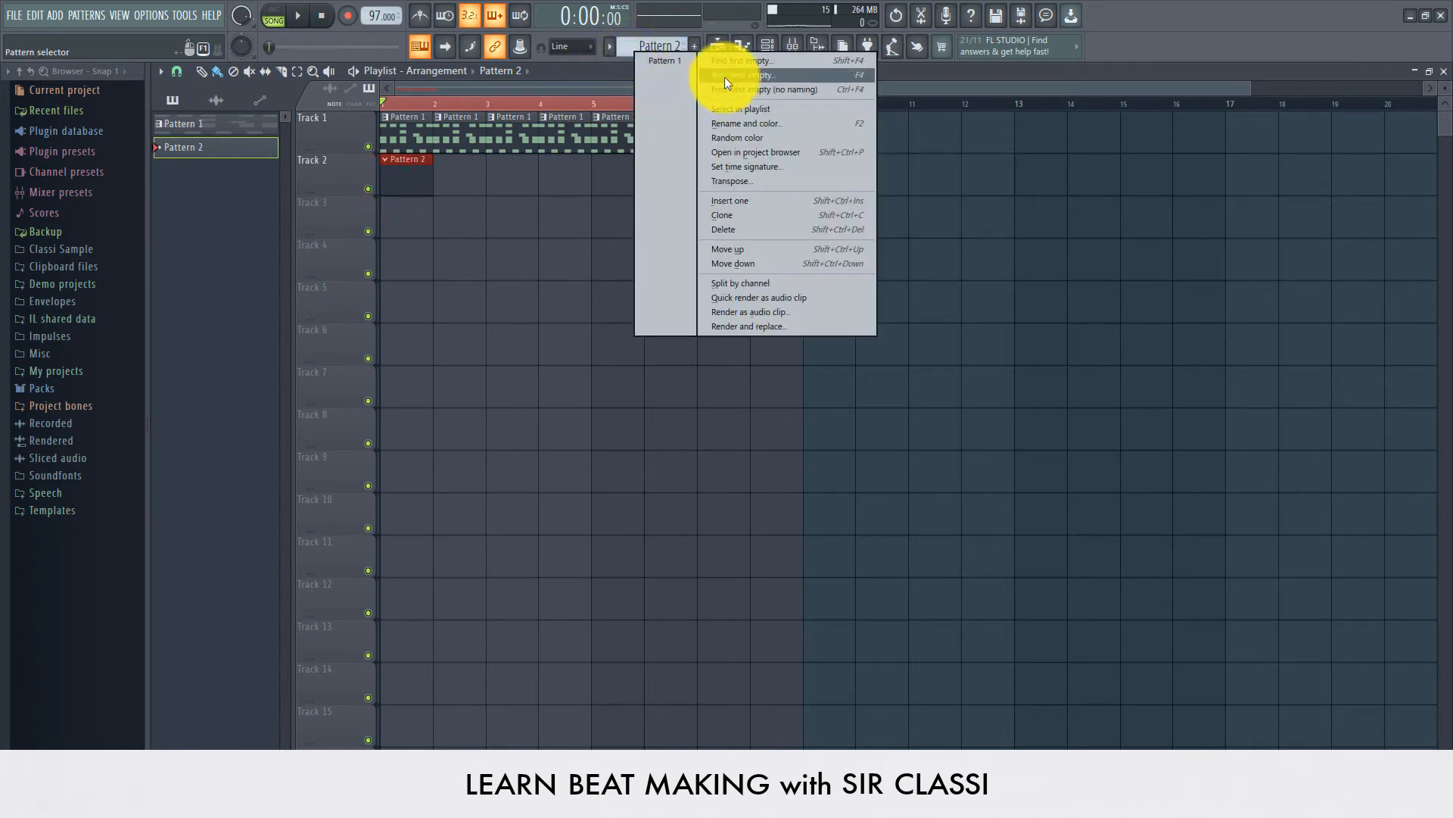
Step: Open the piano roll for the TRITON channel of Pattern 2 and maximize it
{"action": "left_click", "coordinate": [396, 184]}
{"action": "double_click", "coordinate": [397, 184]}
{"action": "left_click", "coordinate": [397, 183]}
{"action": "left_click", "coordinate": [397, 184]}
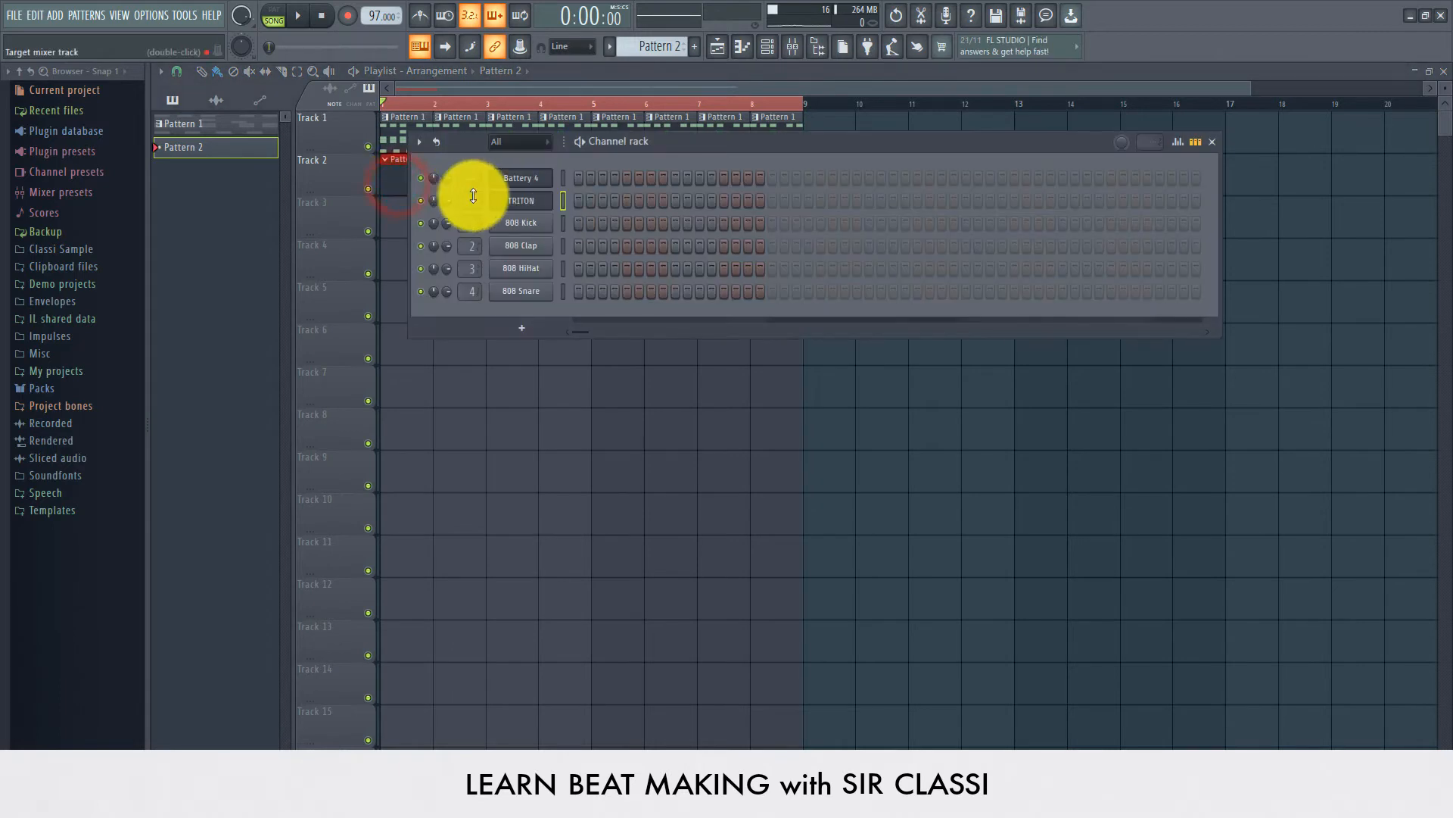
{"action": "right_click", "coordinate": [526, 200]}
{"action": "left_click", "coordinate": [589, 199]}
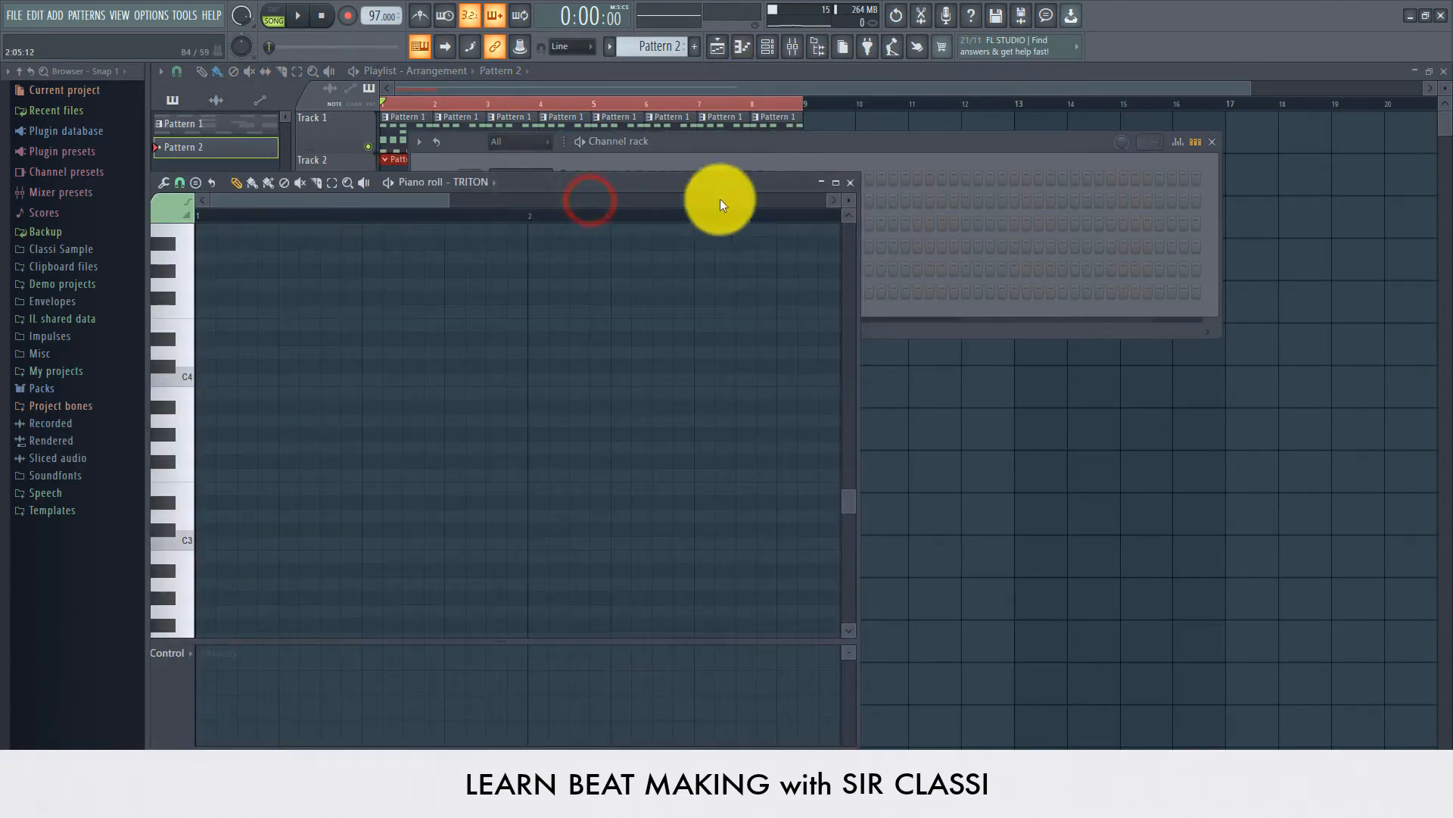
{"action": "left_click", "coordinate": [836, 183]}
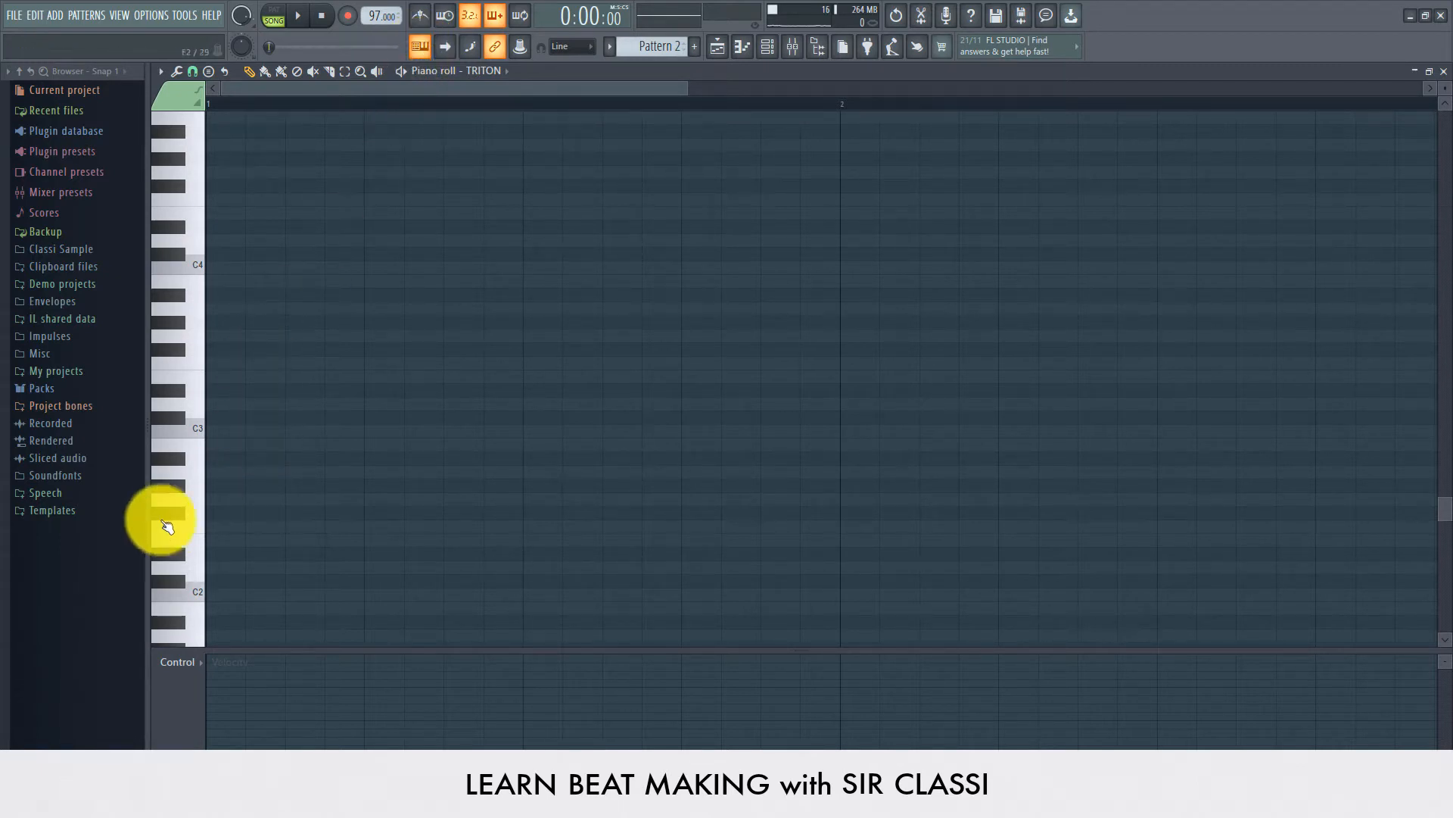
Step: Audition keys and draw a C6 note stretched to span the whole first bar, playing it back
{"action": "left_click", "coordinate": [185, 415]}
{"action": "left_click", "coordinate": [193, 416]}
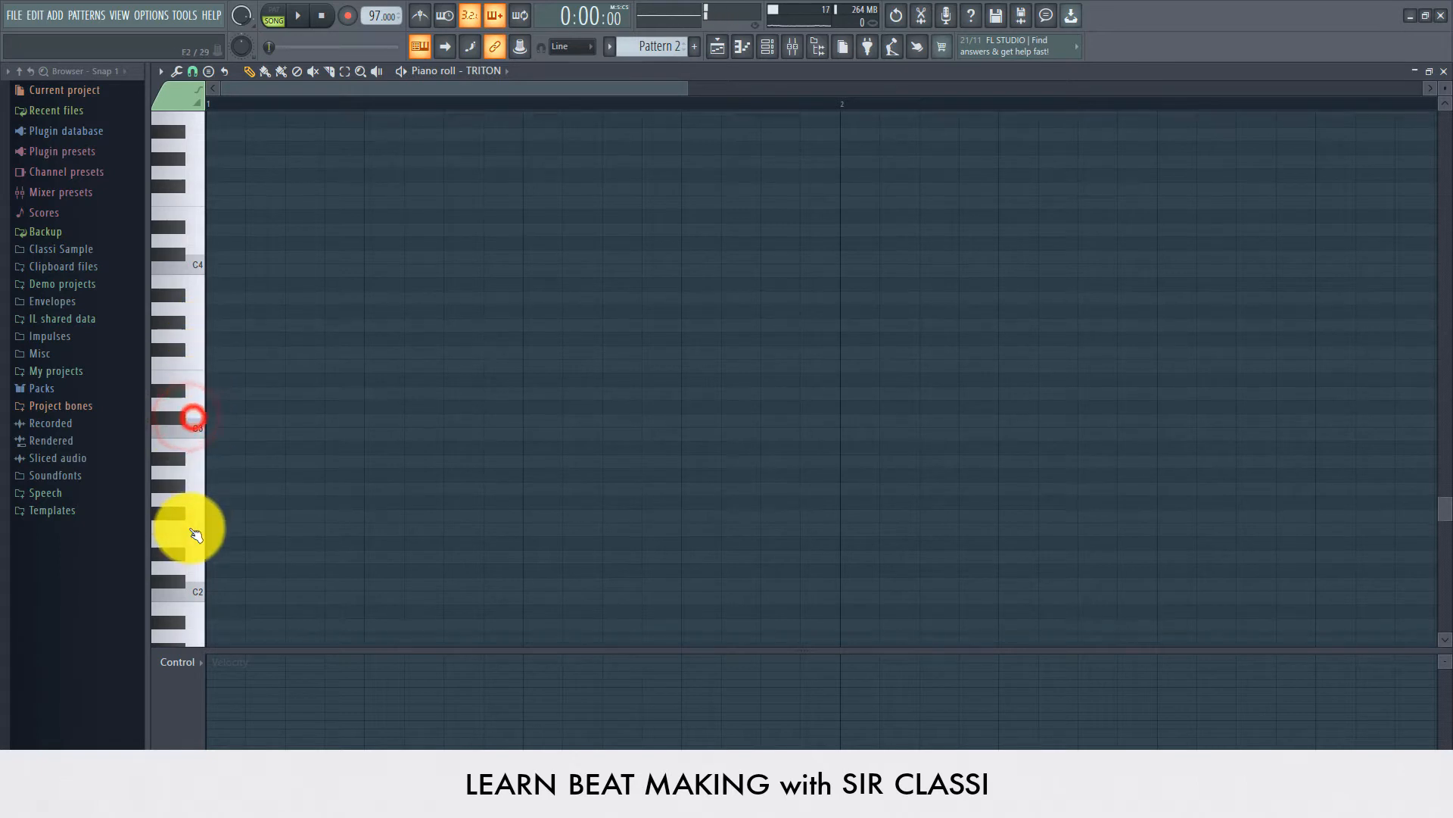
{"action": "scroll", "coordinate": [198, 503], "scroll_direction": "up", "scroll_amount": 1}
{"action": "scroll", "coordinate": [204, 469], "scroll_direction": "up", "scroll_amount": 20}
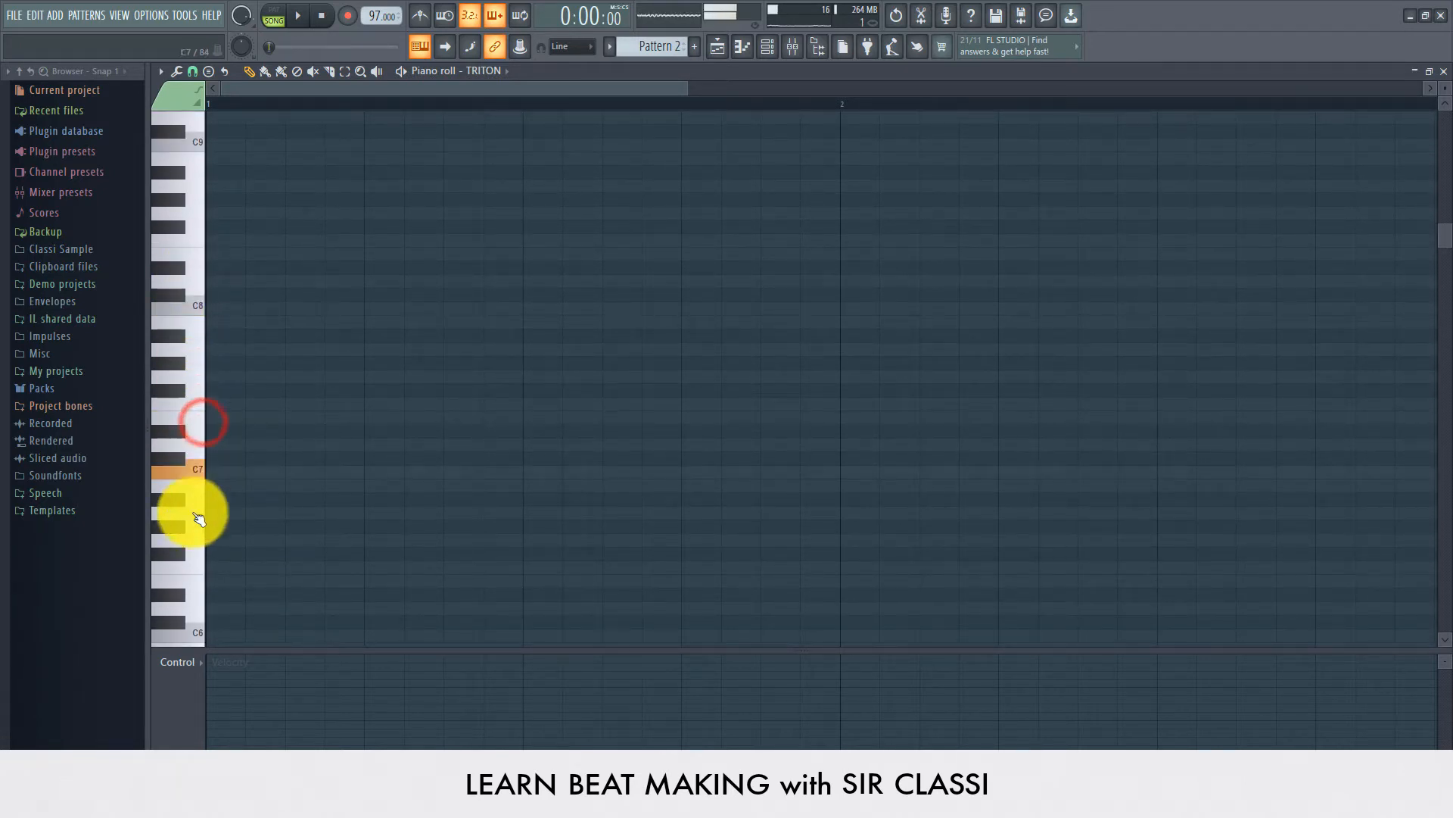
{"action": "scroll", "coordinate": [195, 566], "scroll_direction": "down", "scroll_amount": 5}
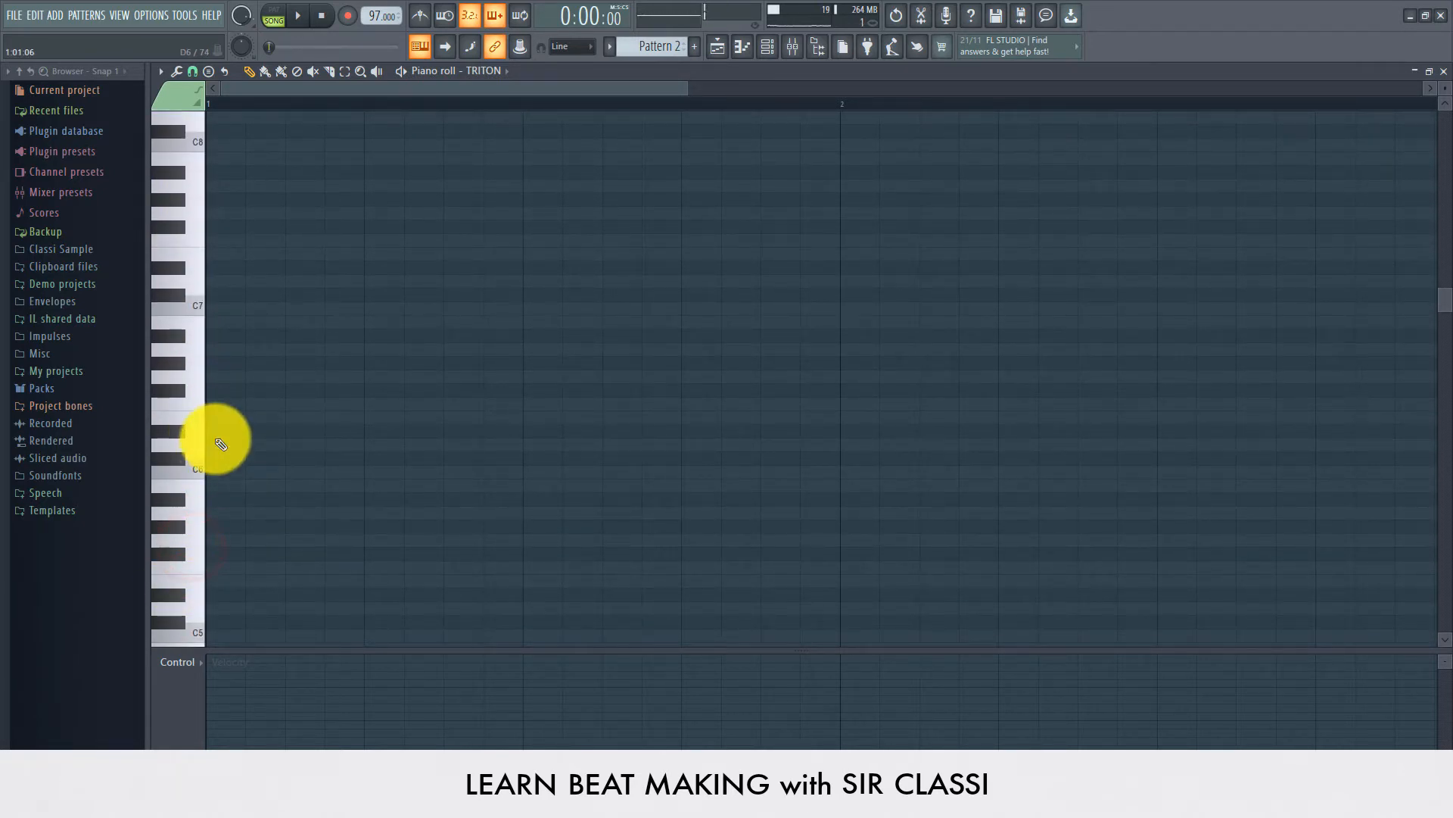
{"action": "left_click", "coordinate": [194, 474]}
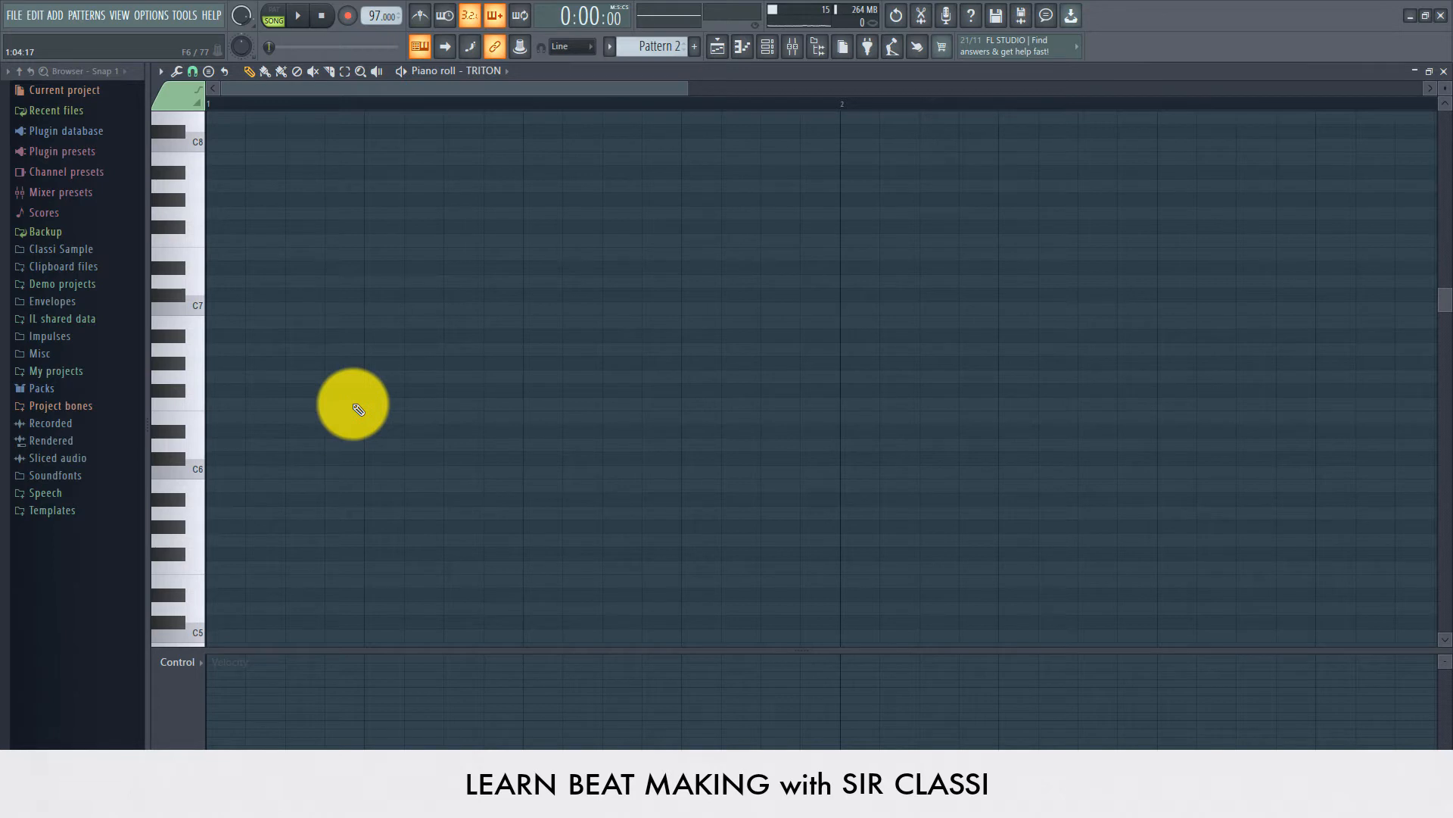
{"action": "left_click_drag", "start_coordinate": [287, 432], "coordinate": [684, 480]}
{"action": "key", "text": "space"}
{"action": "key", "text": "space"}
{"action": "key", "text": "space"}
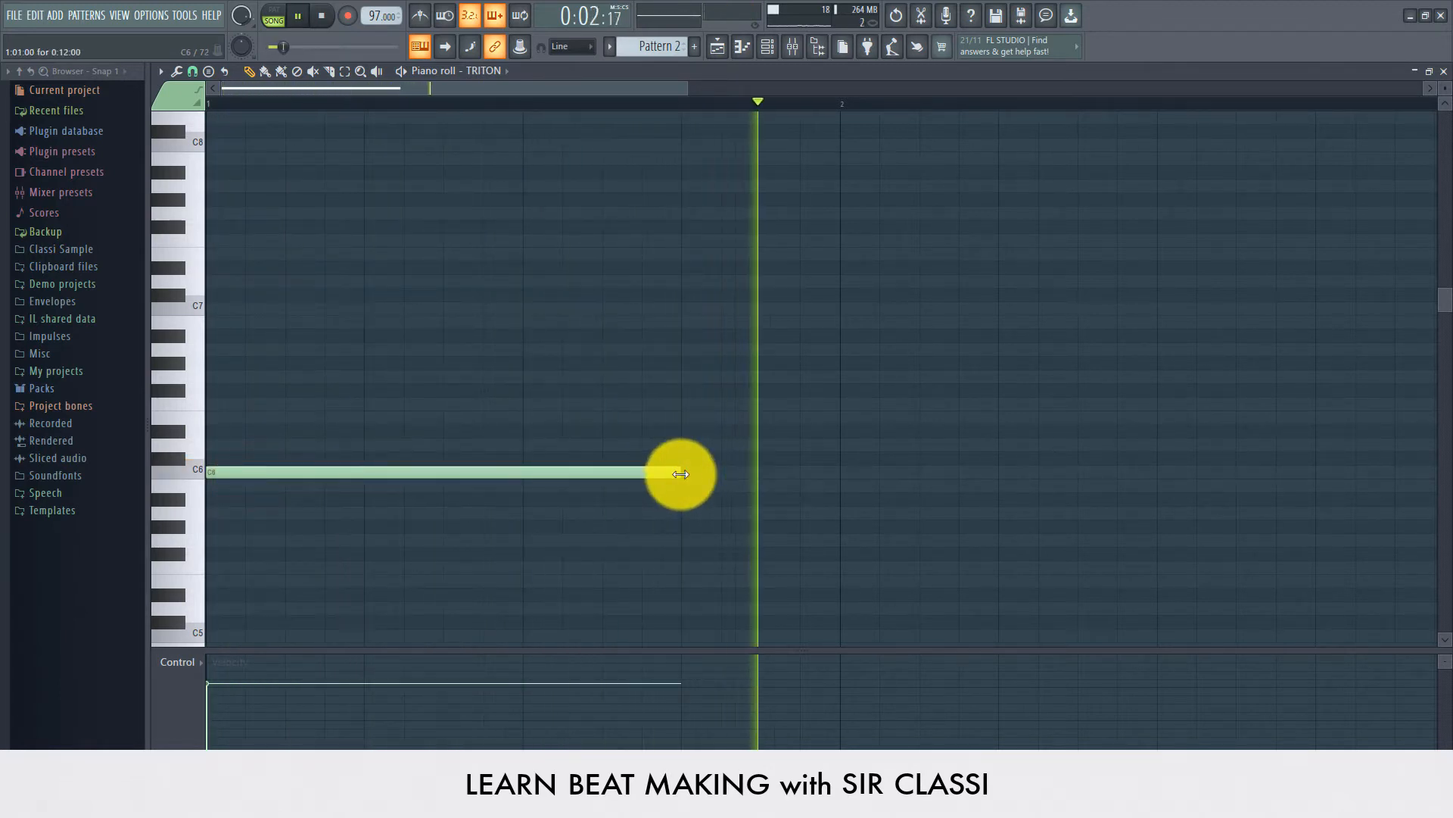
{"action": "left_click_drag", "start_coordinate": [681, 474], "coordinate": [833, 474]}
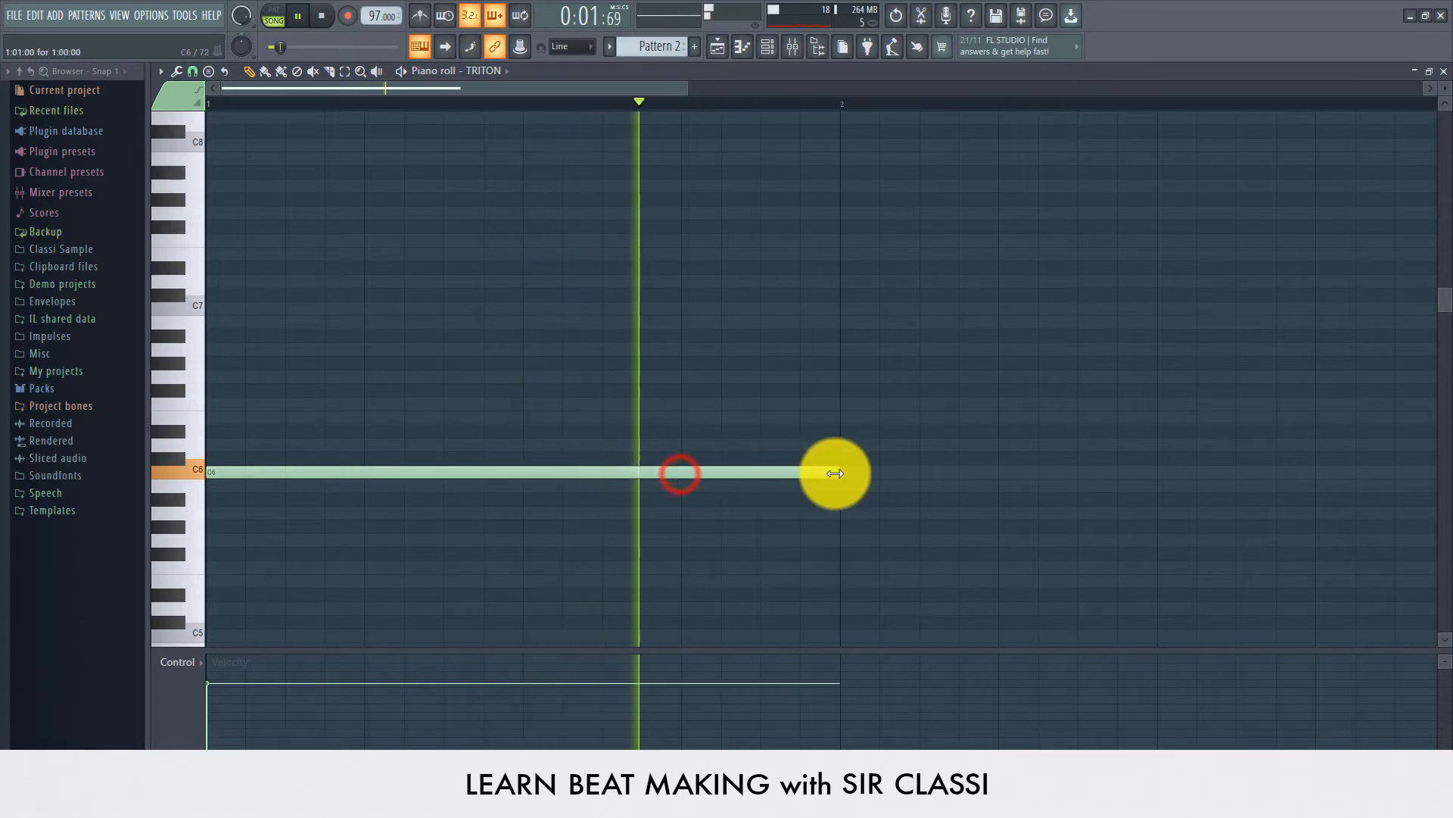
{"action": "key", "text": "space"}
Step: Add E6 and G6 notes over the C6 note in bar 1 to form a C major chord, playing it back
{"action": "left_click", "coordinate": [330, 416]}
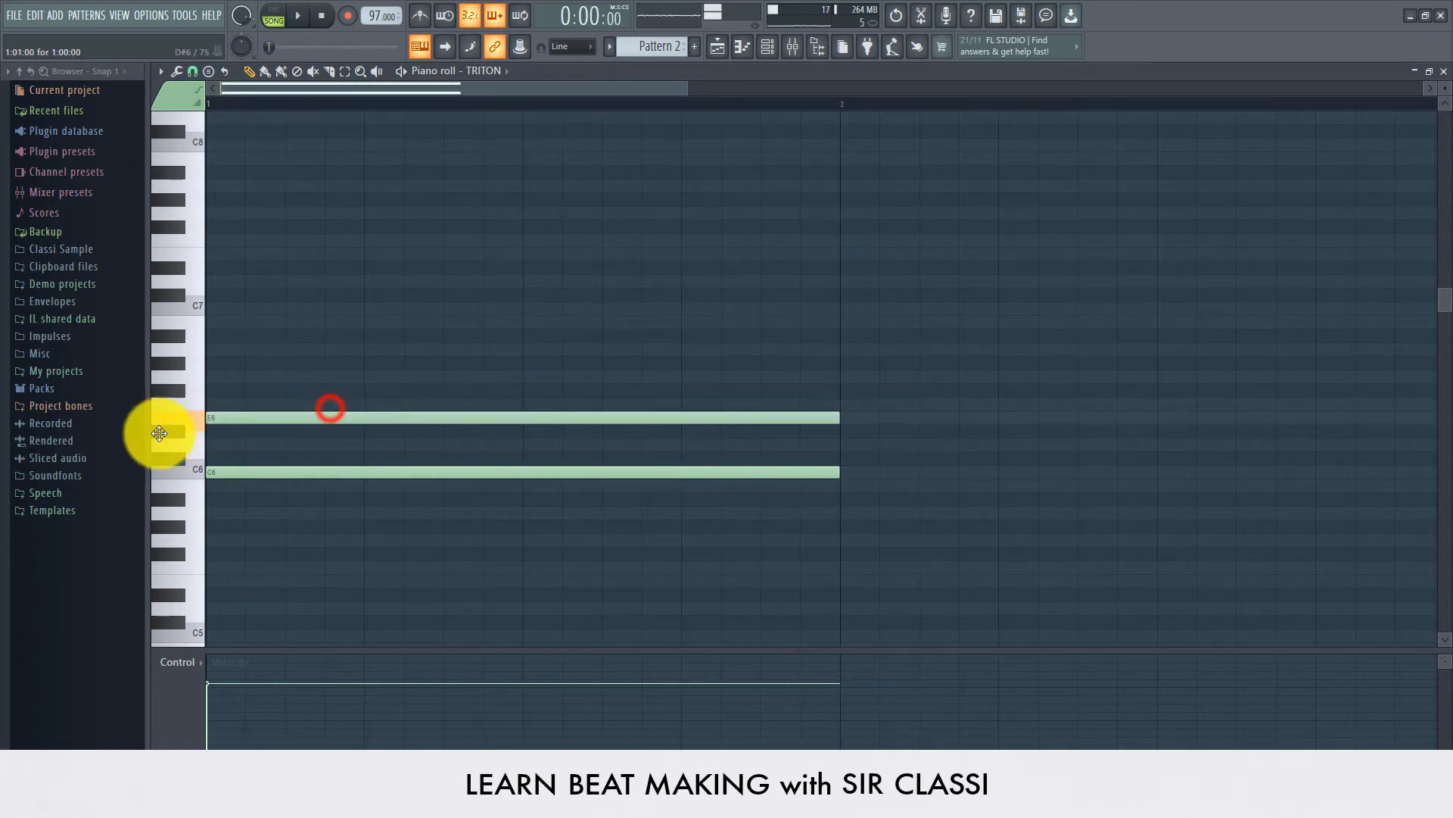
{"action": "key", "text": "space"}
{"action": "key", "text": "space"}
{"action": "left_click_drag", "start_coordinate": [232, 389], "coordinate": [184, 375]}
{"action": "key", "text": "space"}
{"action": "key", "text": "space"}
Step: Select the three chord notes and transpose them down one octave to C5, E5 and G5
{"action": "left_click_drag", "start_coordinate": [279, 376], "coordinate": [215, 556]}
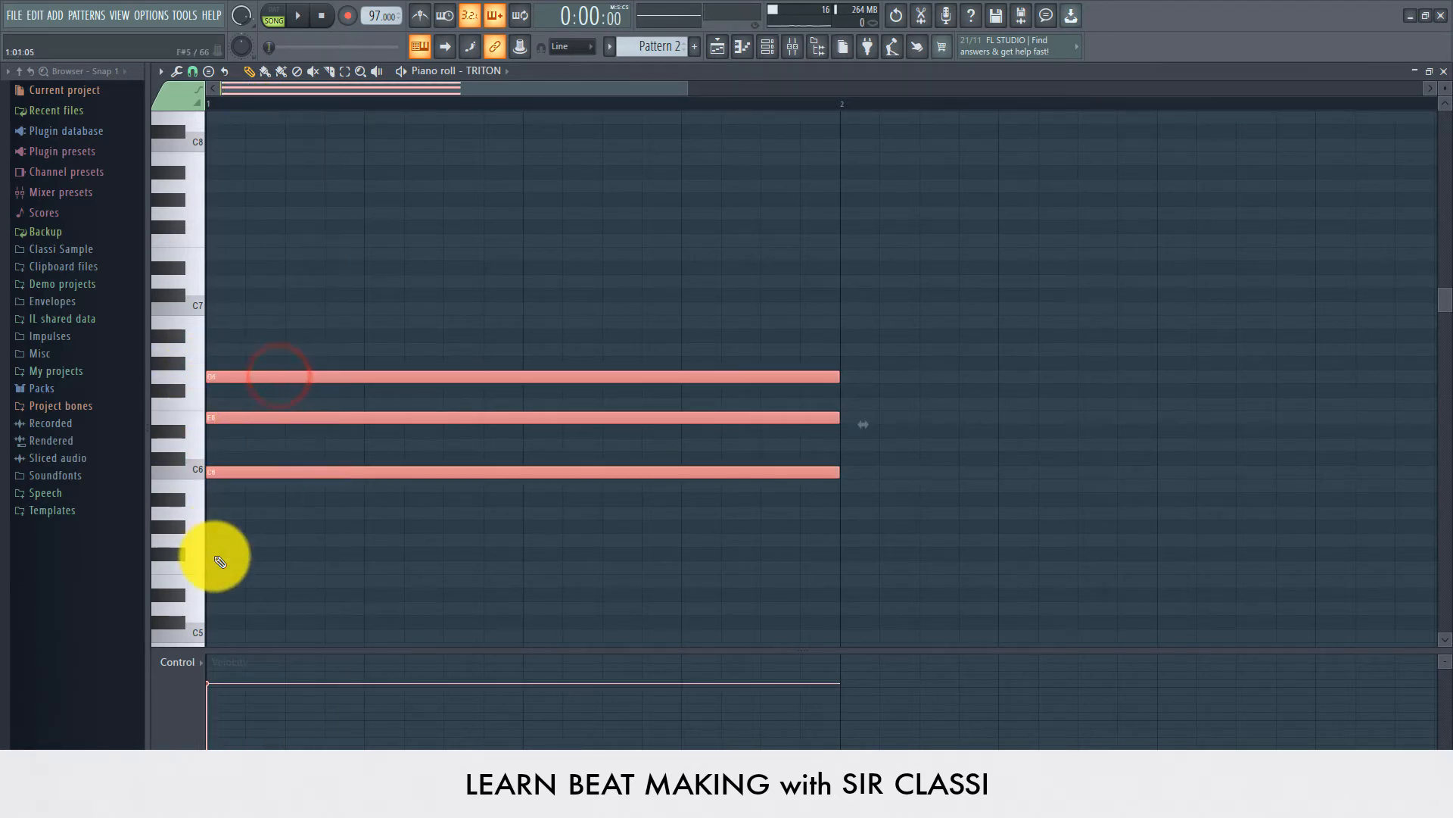
{"action": "key", "text": "ctrl+Down"}
{"action": "scroll", "coordinate": [303, 421], "scroll_direction": "down", "scroll_amount": 5}
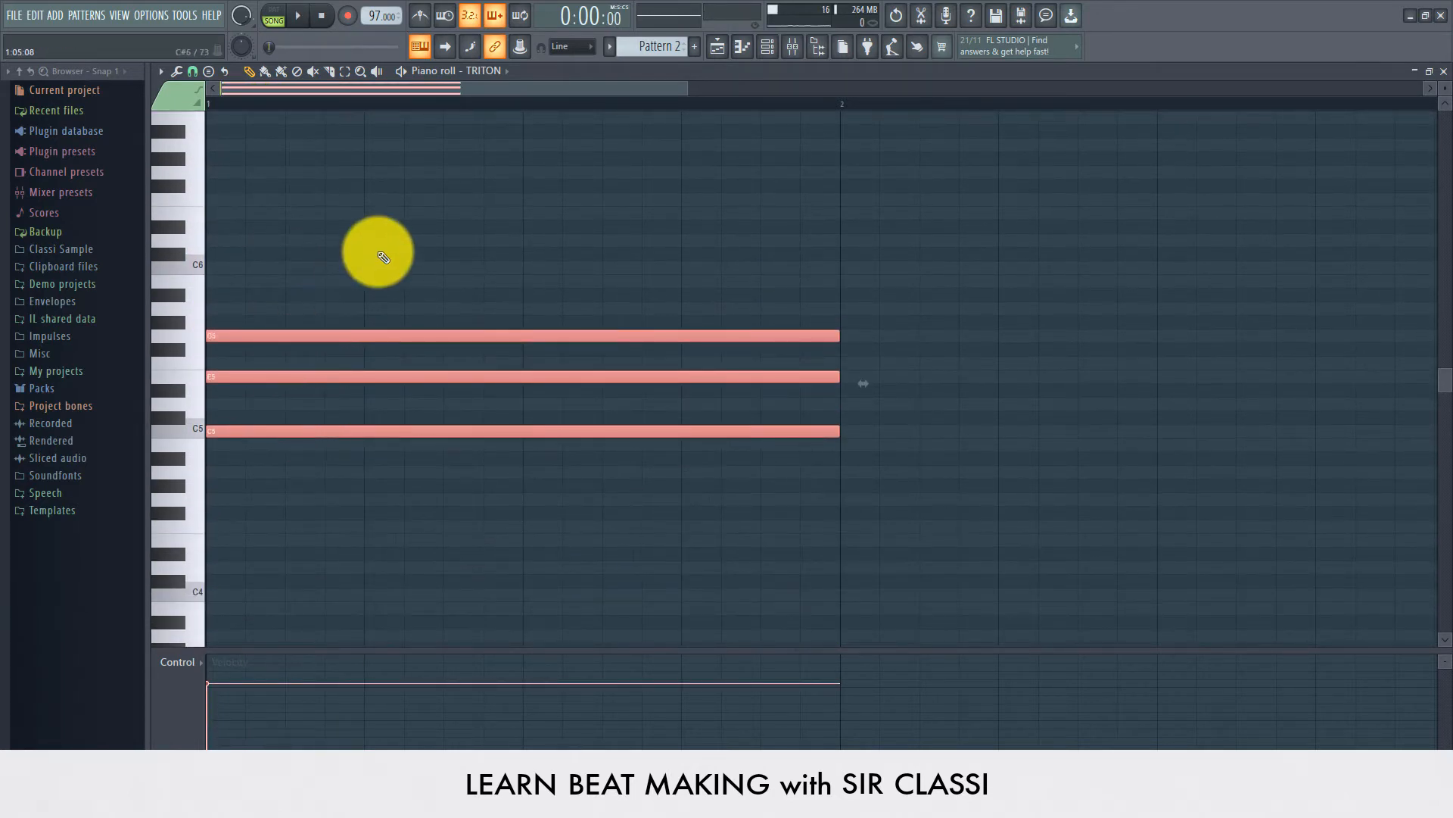
{"action": "left_click", "coordinate": [476, 256]}
{"action": "right_click", "coordinate": [496, 254]}
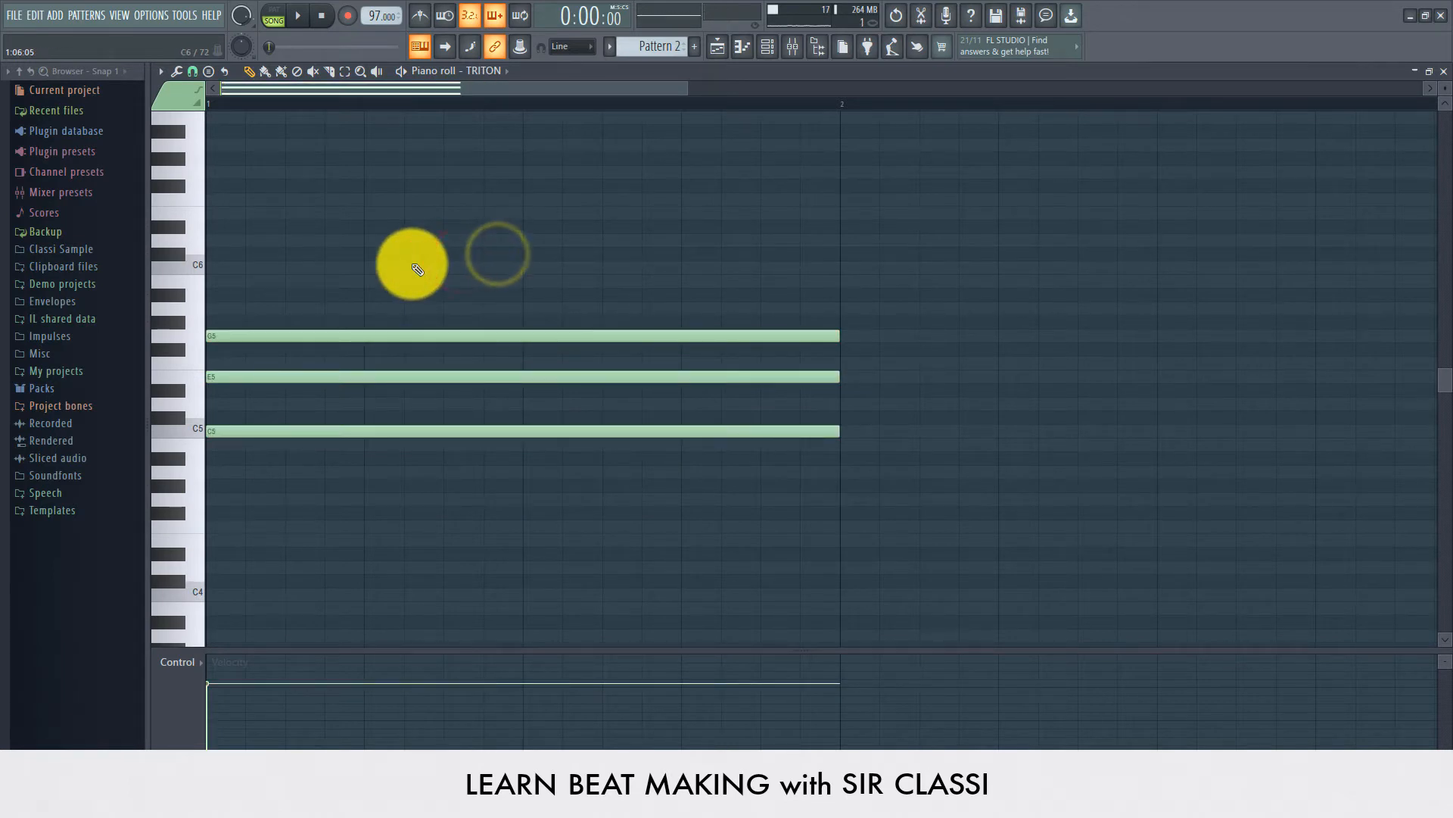
{"action": "key", "text": "space"}
{"action": "key", "text": "space"}
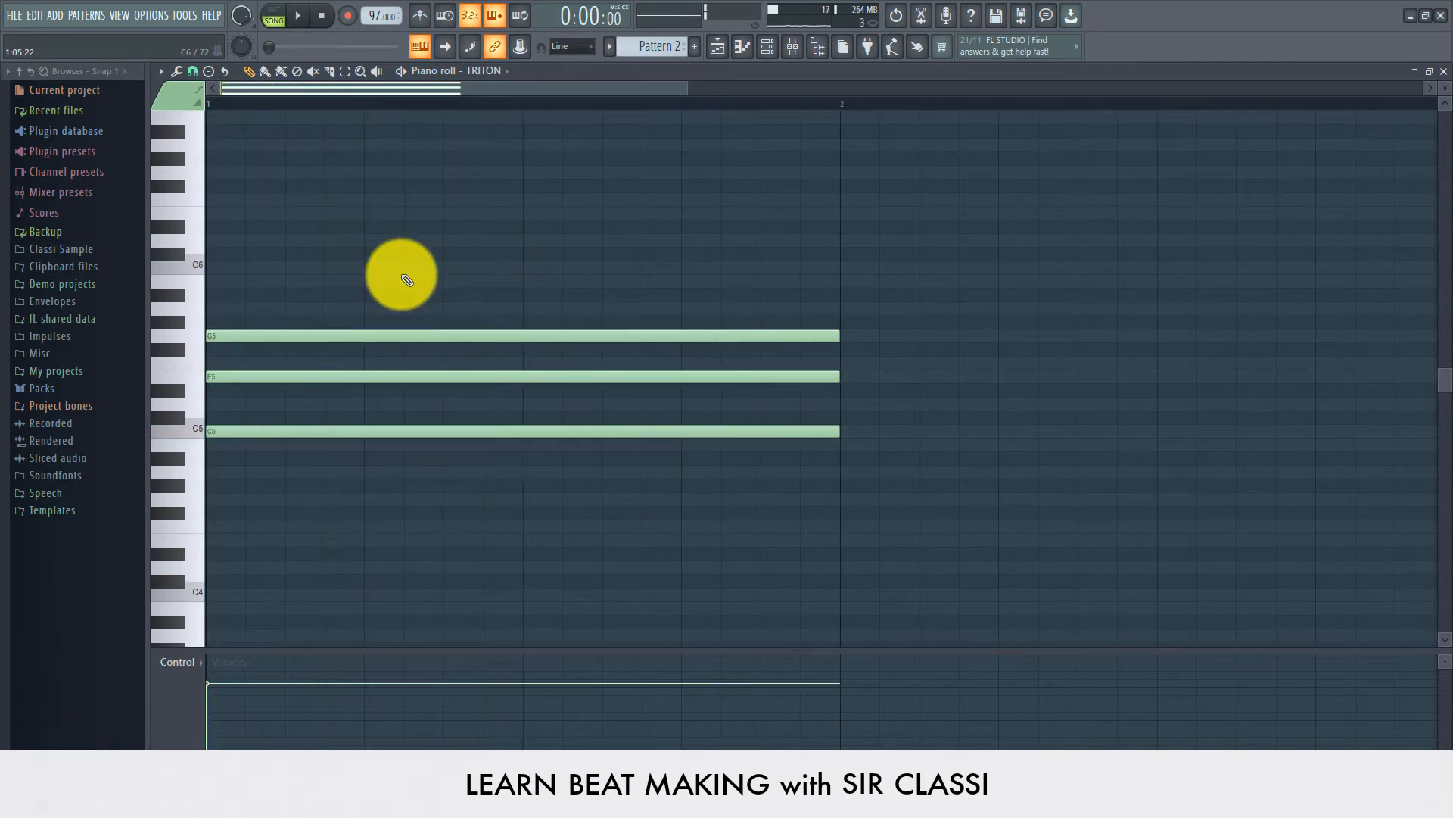
Step: Draw a one-bar note in bar 2 and move it to E5, auditioning it
{"action": "left_click", "coordinate": [194, 407]}
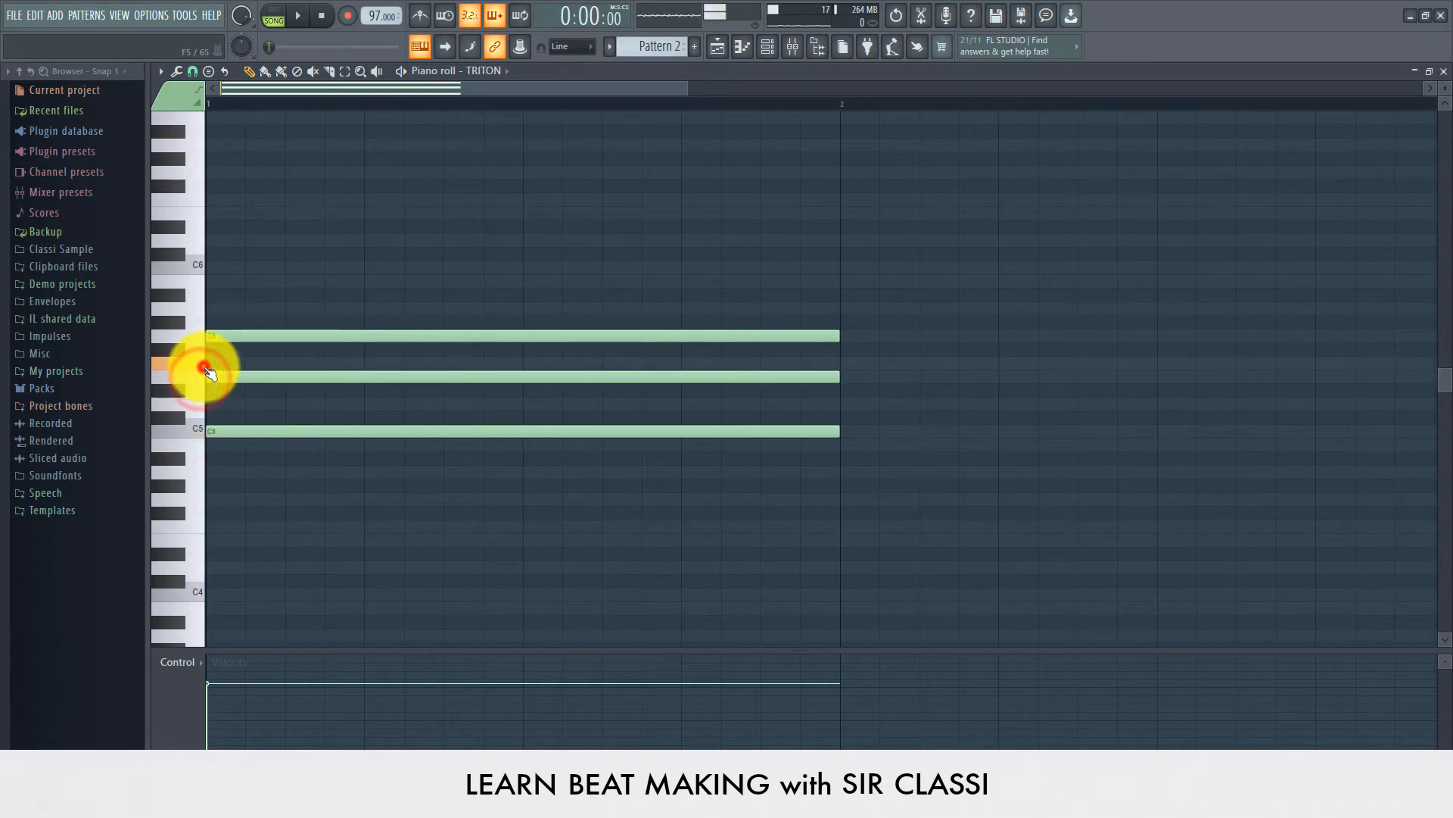
{"action": "left_click", "coordinate": [201, 337]}
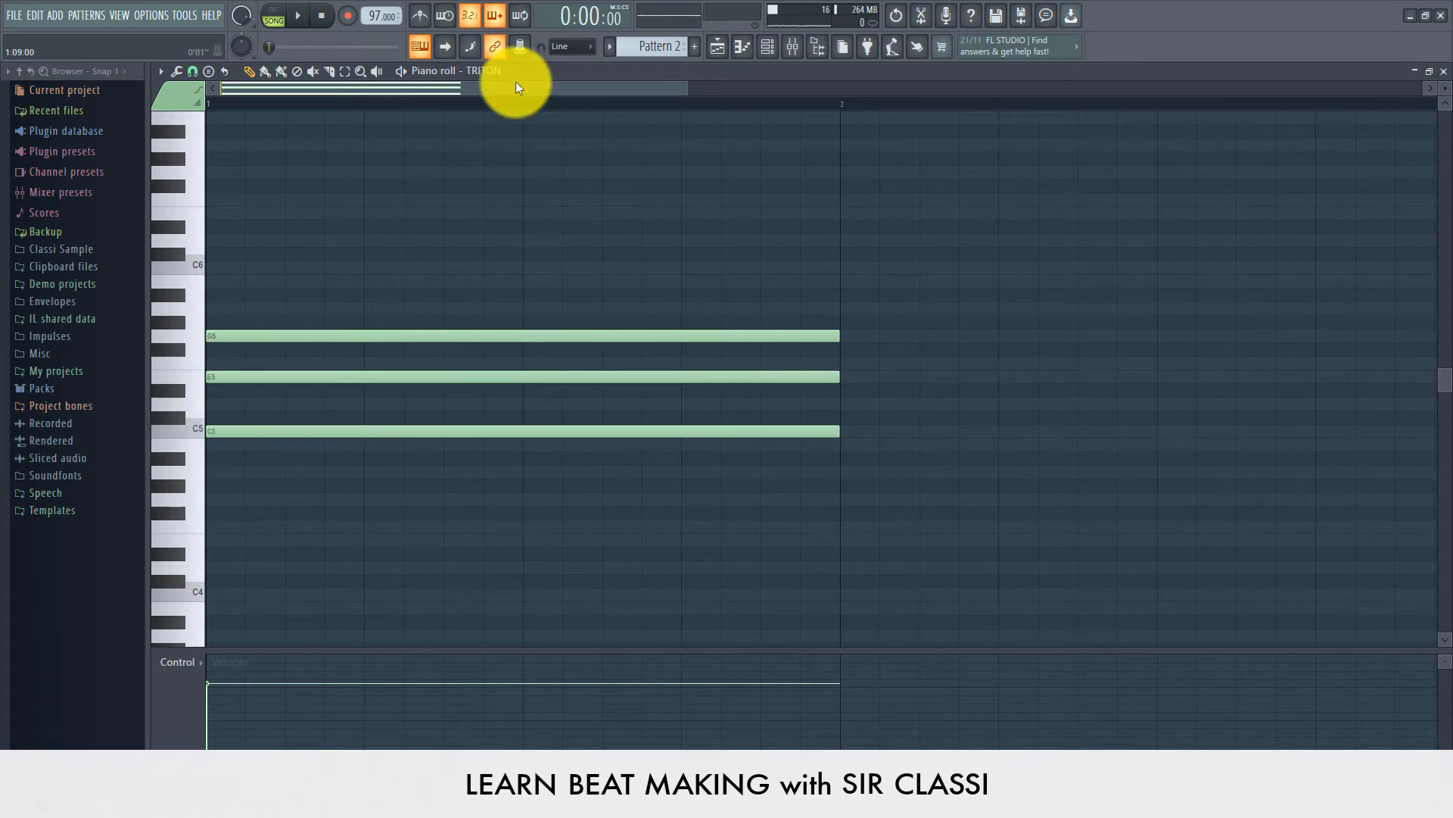
{"action": "scroll", "coordinate": [503, 106], "scroll_direction": "down", "scroll_amount": 2}
{"action": "scroll", "coordinate": [503, 106], "scroll_direction": "down", "scroll_amount": 3}
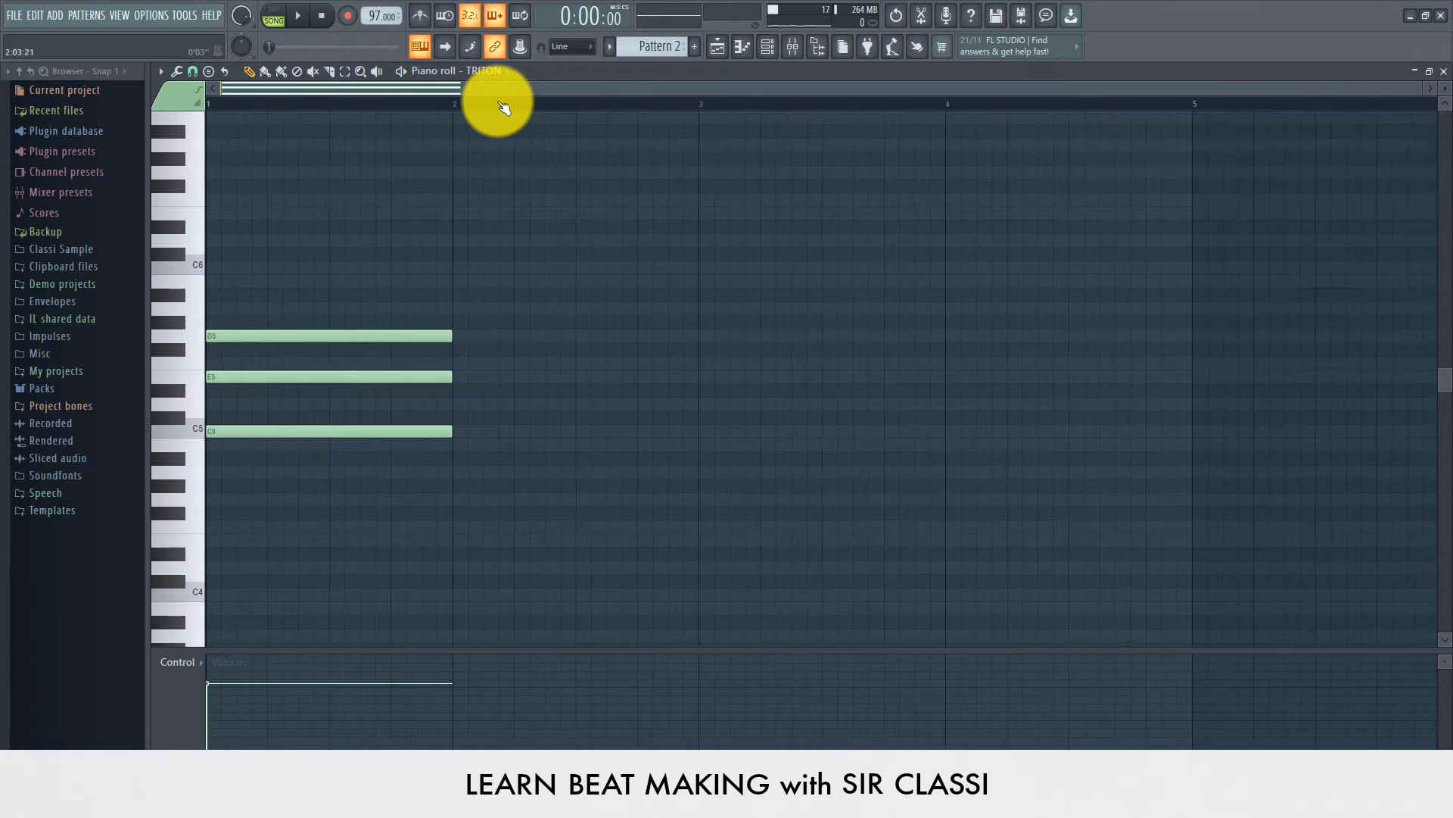
{"action": "left_click_drag", "start_coordinate": [478, 90], "coordinate": [372, 106]}
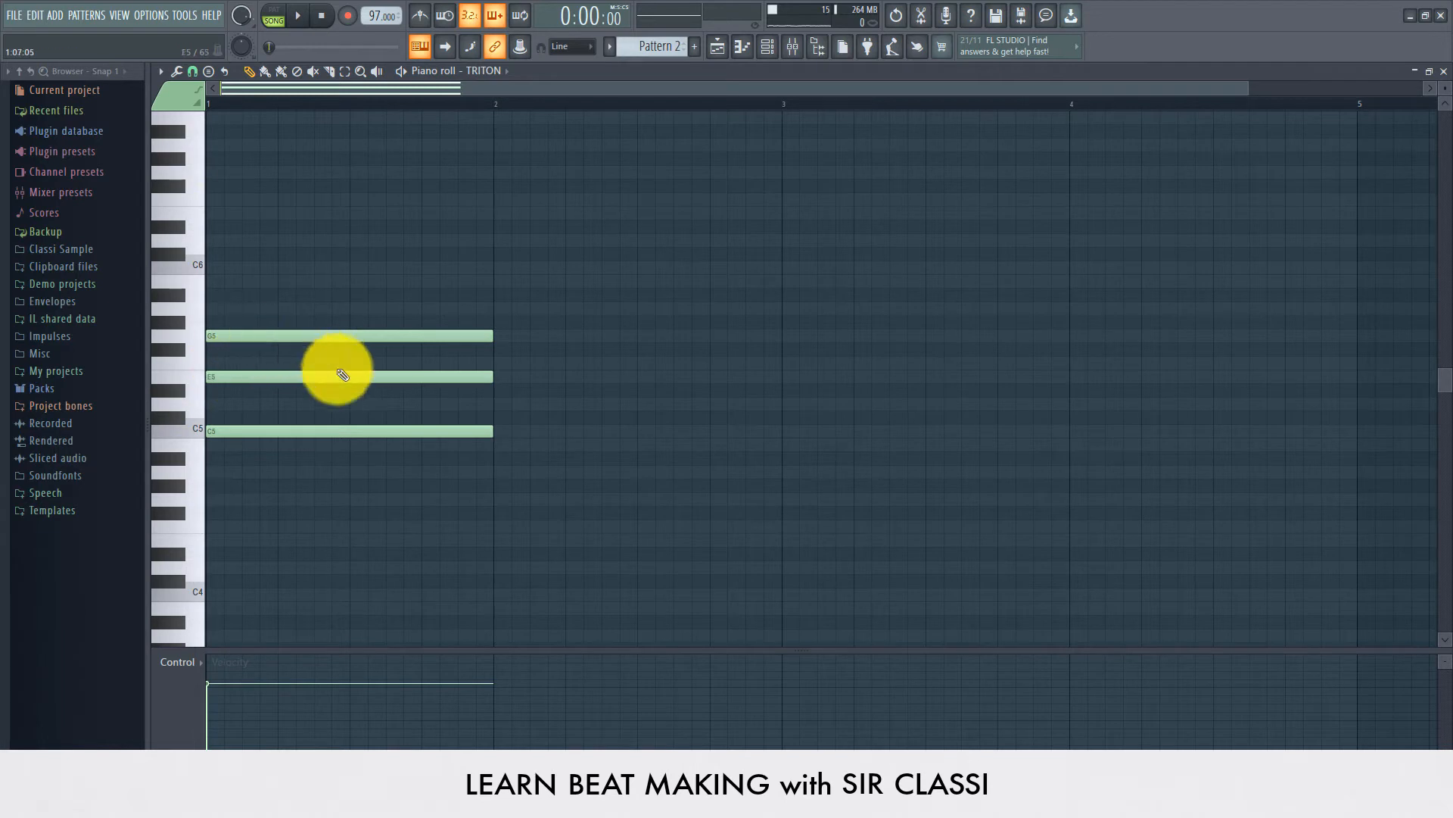
{"action": "key", "text": "space"}
{"action": "left_click", "coordinate": [492, 405]}
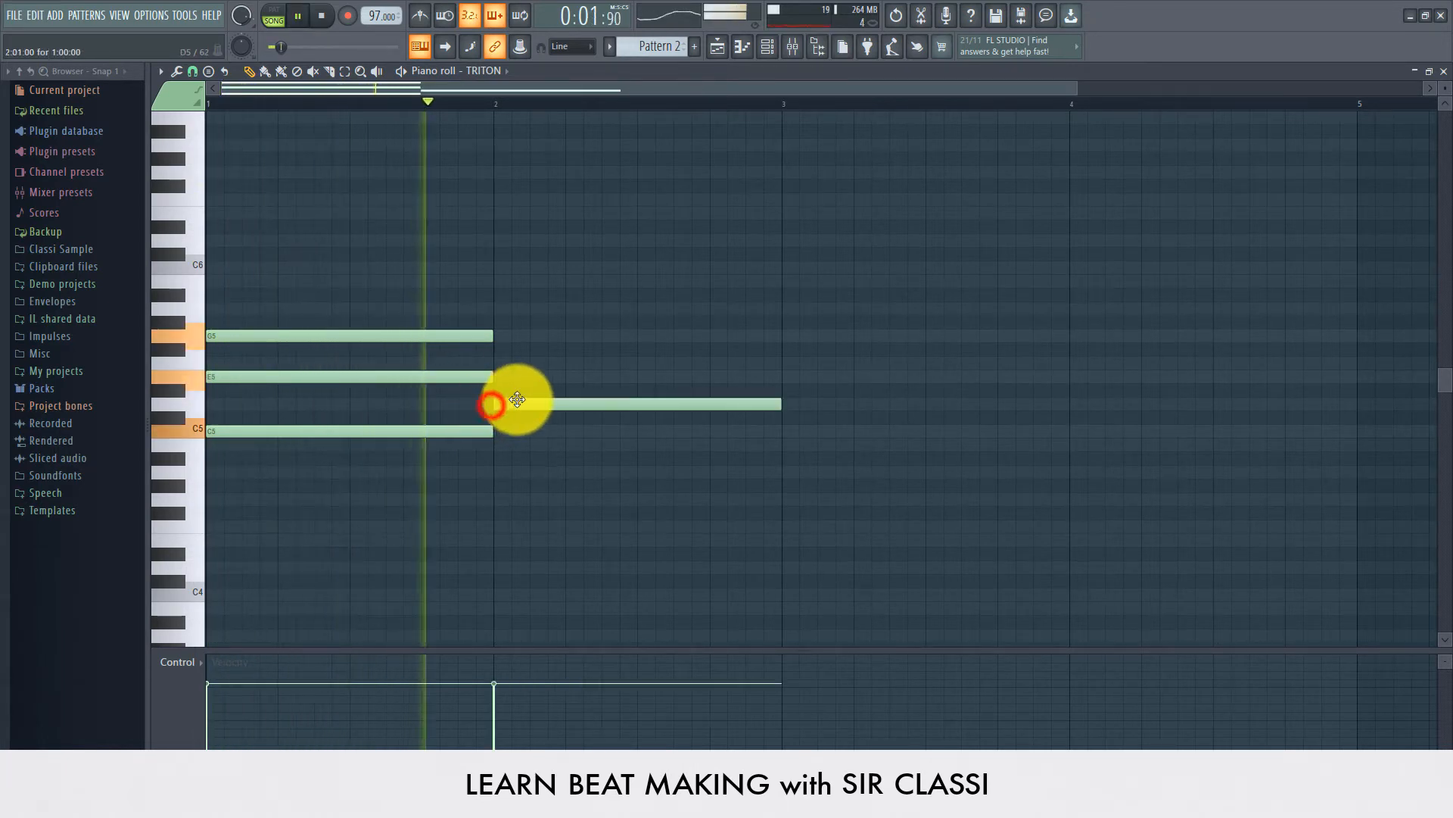
{"action": "key", "text": "space"}
{"action": "left_click_drag", "start_coordinate": [515, 401], "coordinate": [512, 374]}
{"action": "key", "text": "space"}
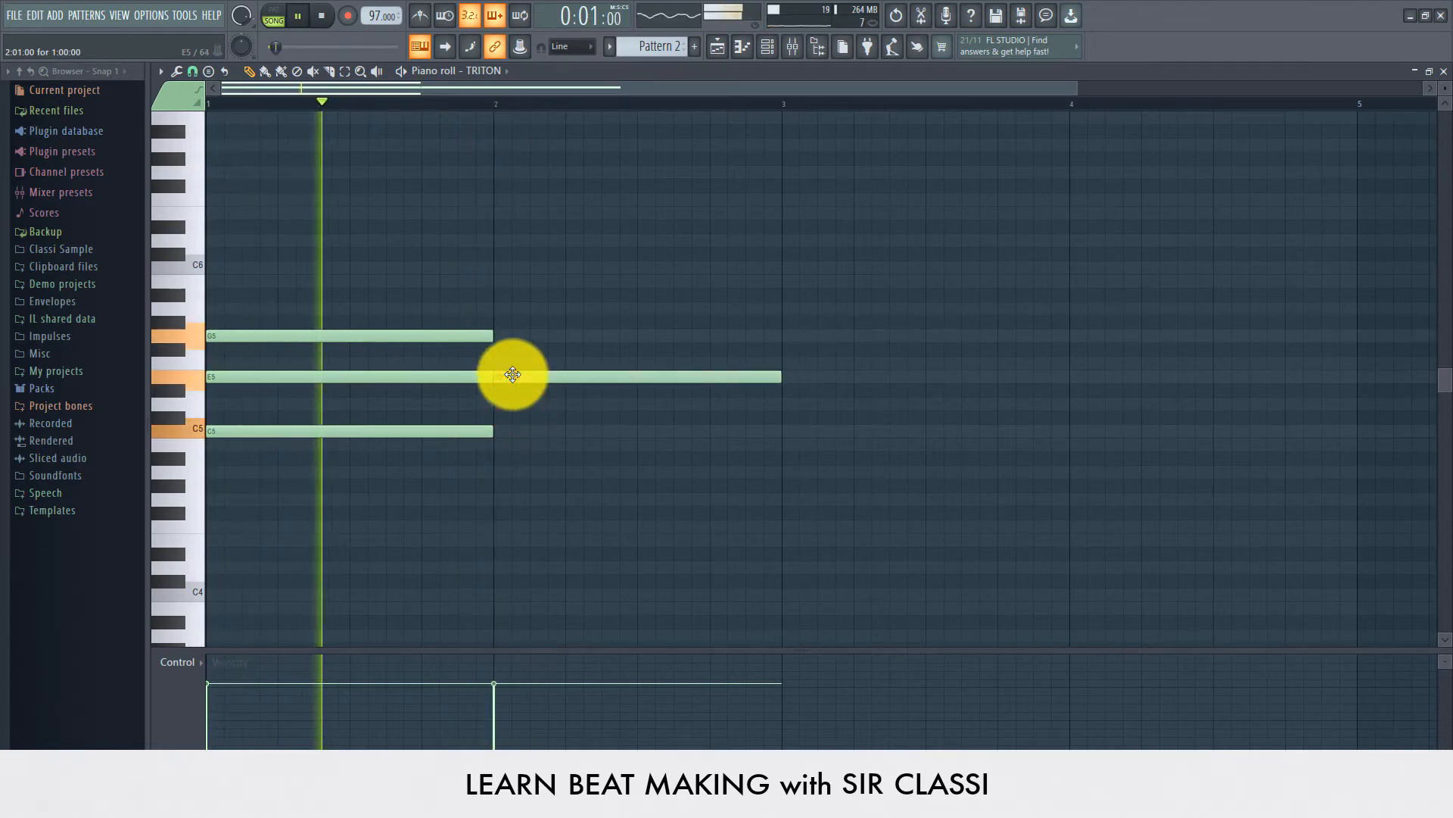
Step: Add G5 and B5 notes above the E5 note in bar 2 to complete the chord
{"action": "key", "text": "space"}
{"action": "key", "text": "space"}
{"action": "key", "text": "space"}
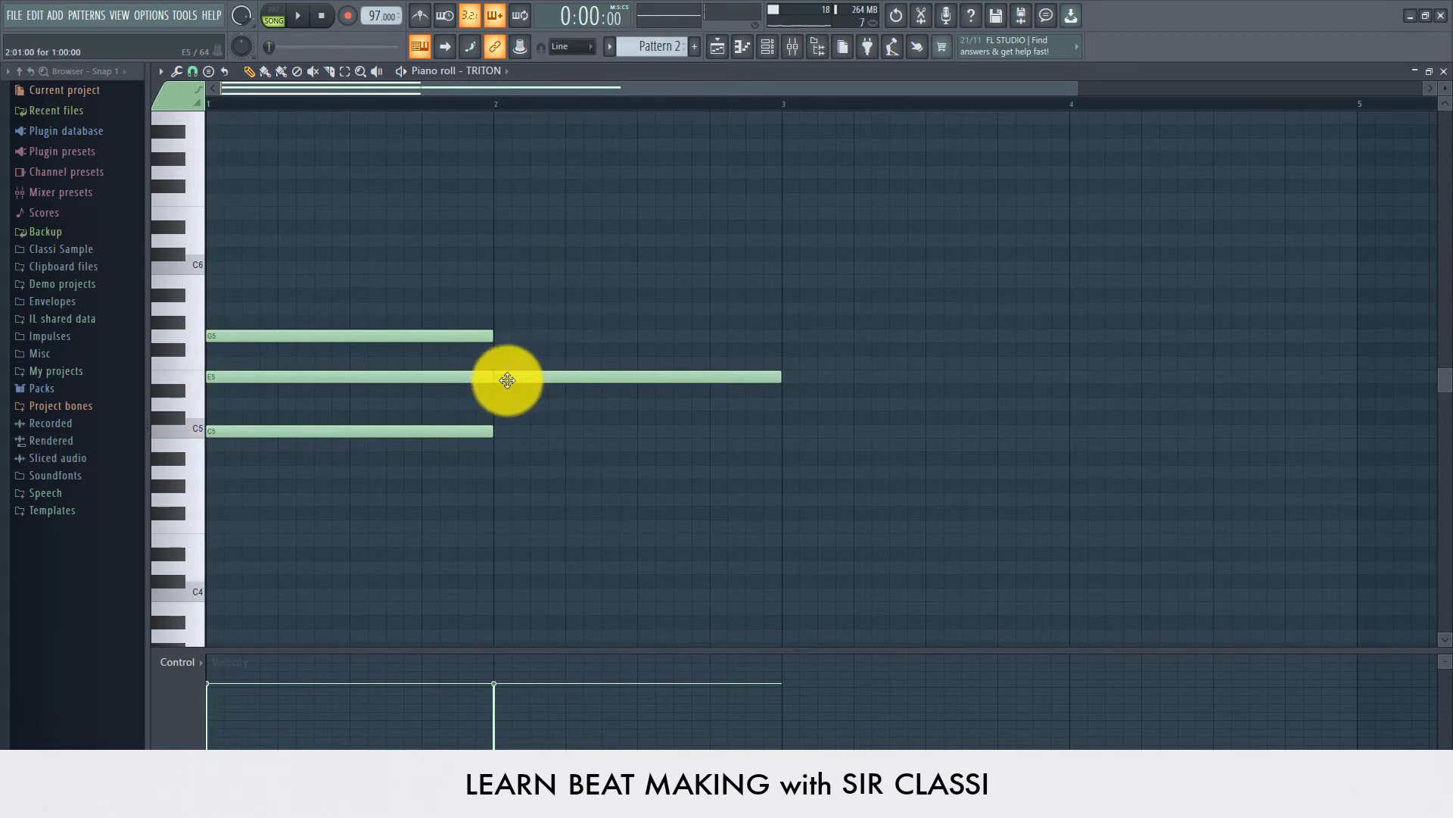
{"action": "left_click_drag", "start_coordinate": [506, 358], "coordinate": [486, 298]}
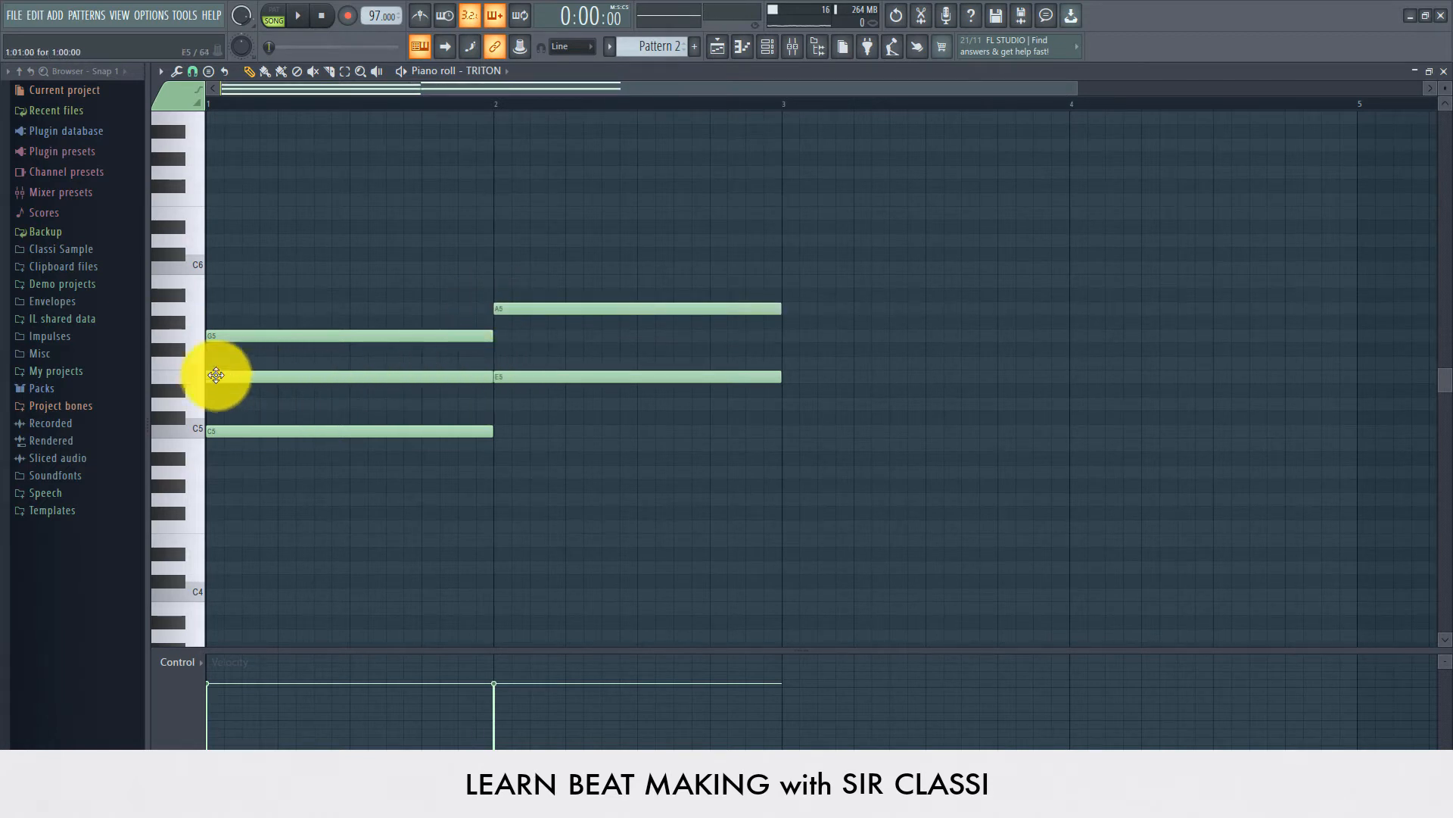
{"action": "left_click", "coordinate": [193, 361]}
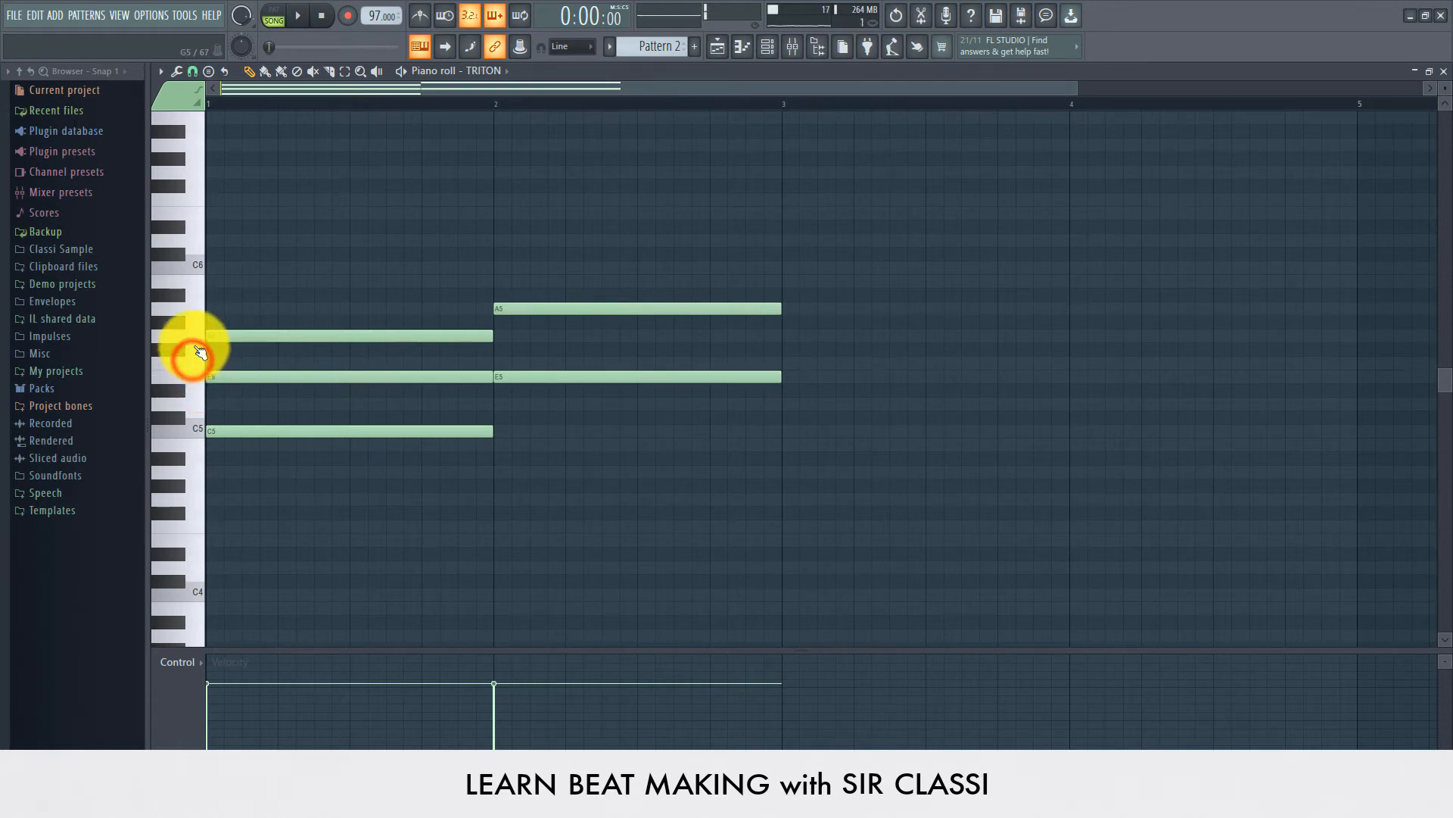
{"action": "left_click_drag", "start_coordinate": [564, 327], "coordinate": [558, 341]}
{"action": "left_click", "coordinate": [509, 311]}
{"action": "mouse_move", "coordinate": [500, 294]}
{"action": "left_mouse_down"}
{"action": "mouse_move", "coordinate": [492, 285]}
{"action": "mouse_move", "coordinate": [519, 293]}
{"action": "left_mouse_up"}
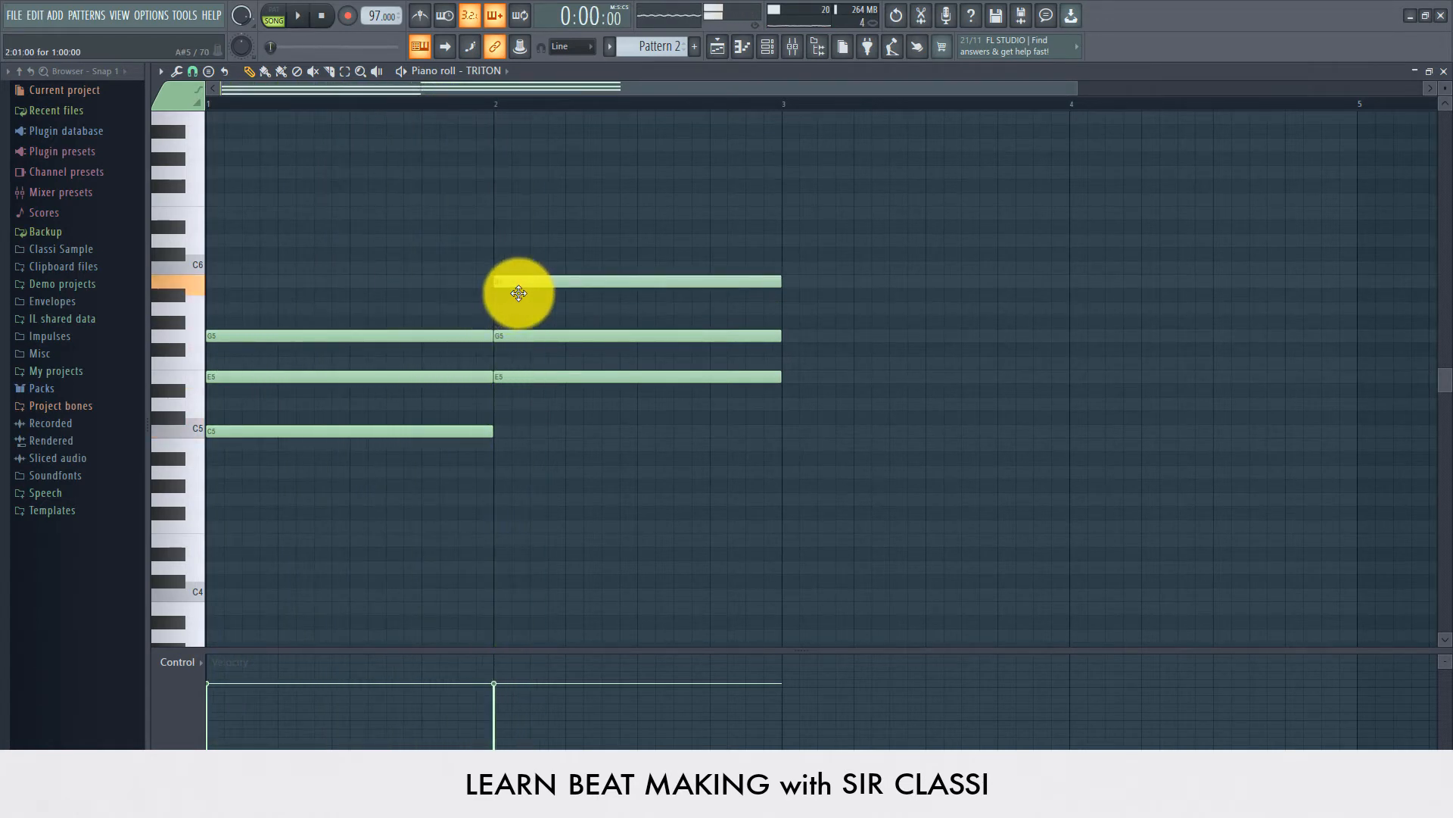
Step: Build a D5, F5 and A5 chord spanning bar 3, playing it back
{"action": "scroll", "coordinate": [542, 441], "scroll_direction": "up", "scroll_amount": 1}
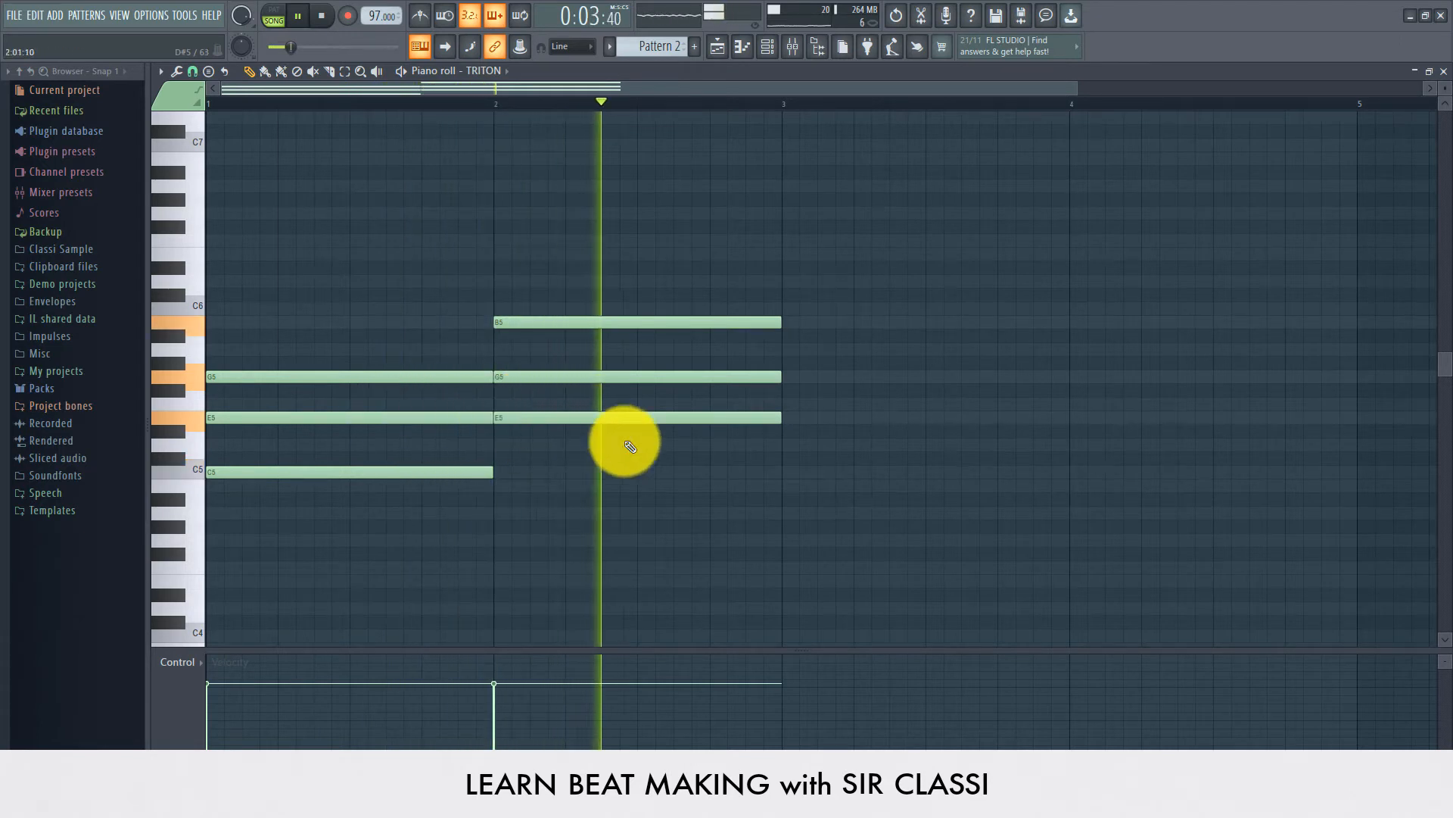
{"action": "key", "text": "space"}
{"action": "left_click", "coordinate": [777, 443]}
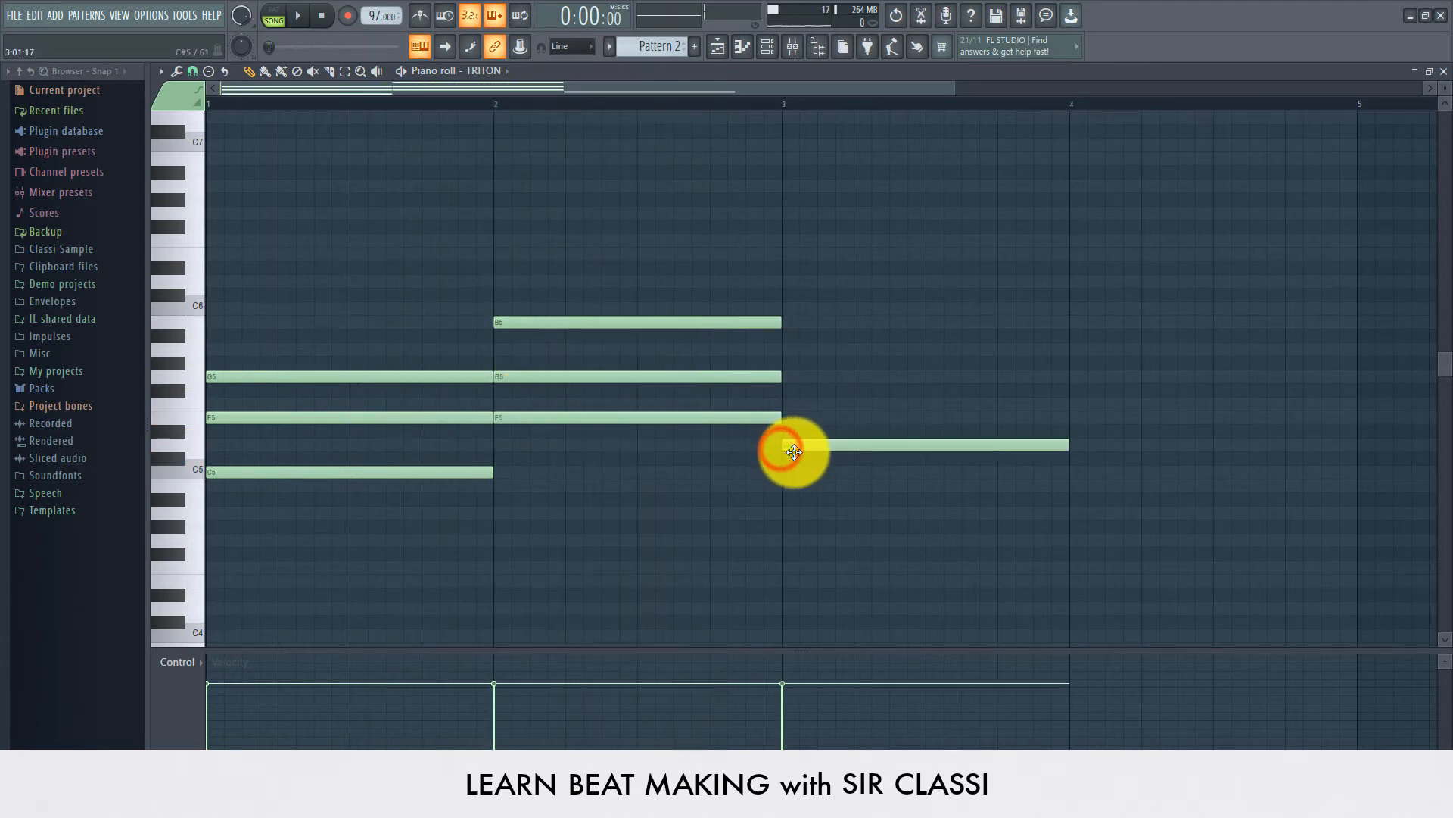
{"action": "key", "text": "space"}
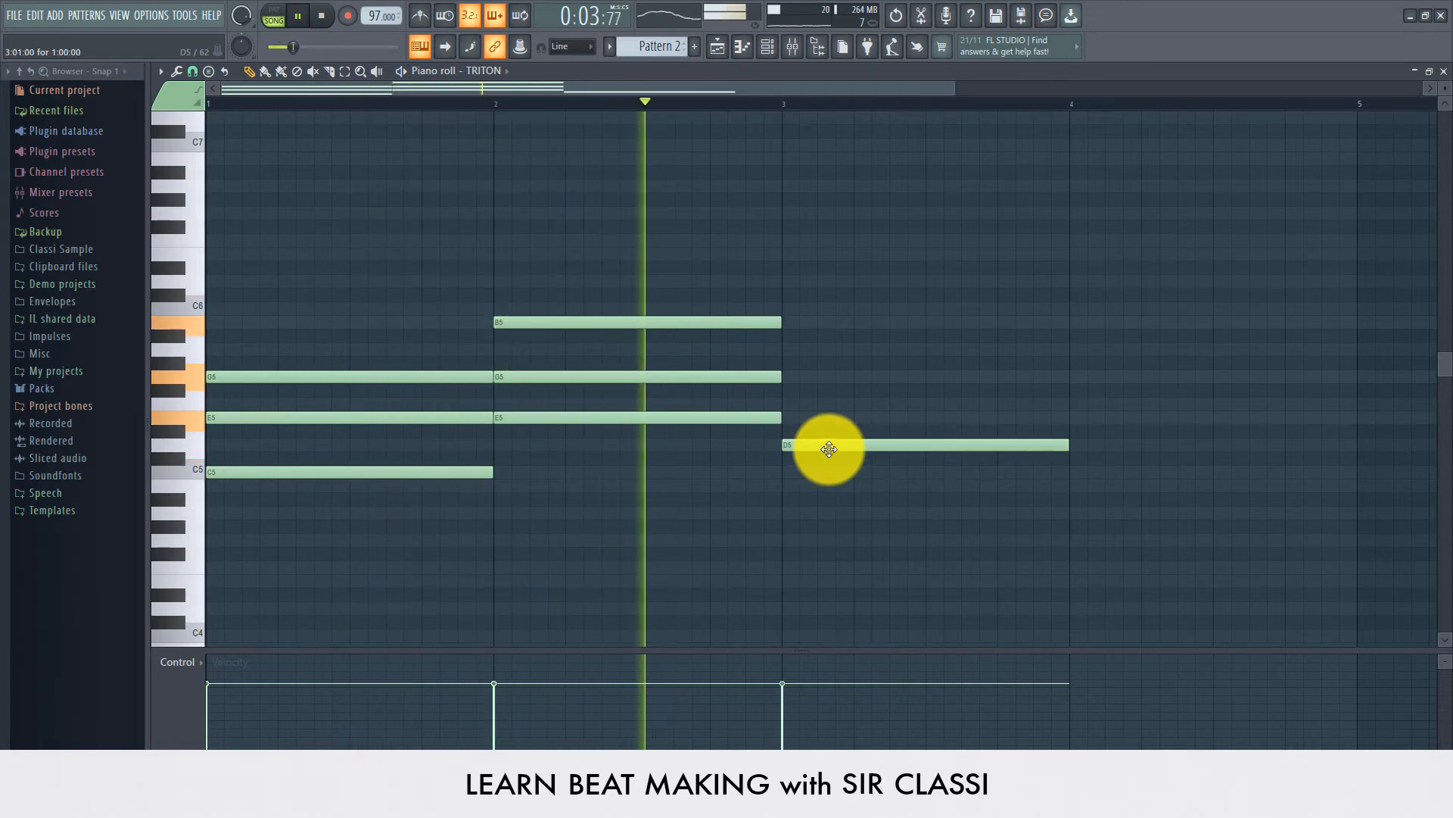
{"action": "key", "text": "space"}
{"action": "left_click", "coordinate": [785, 404]}
{"action": "key", "text": "space"}
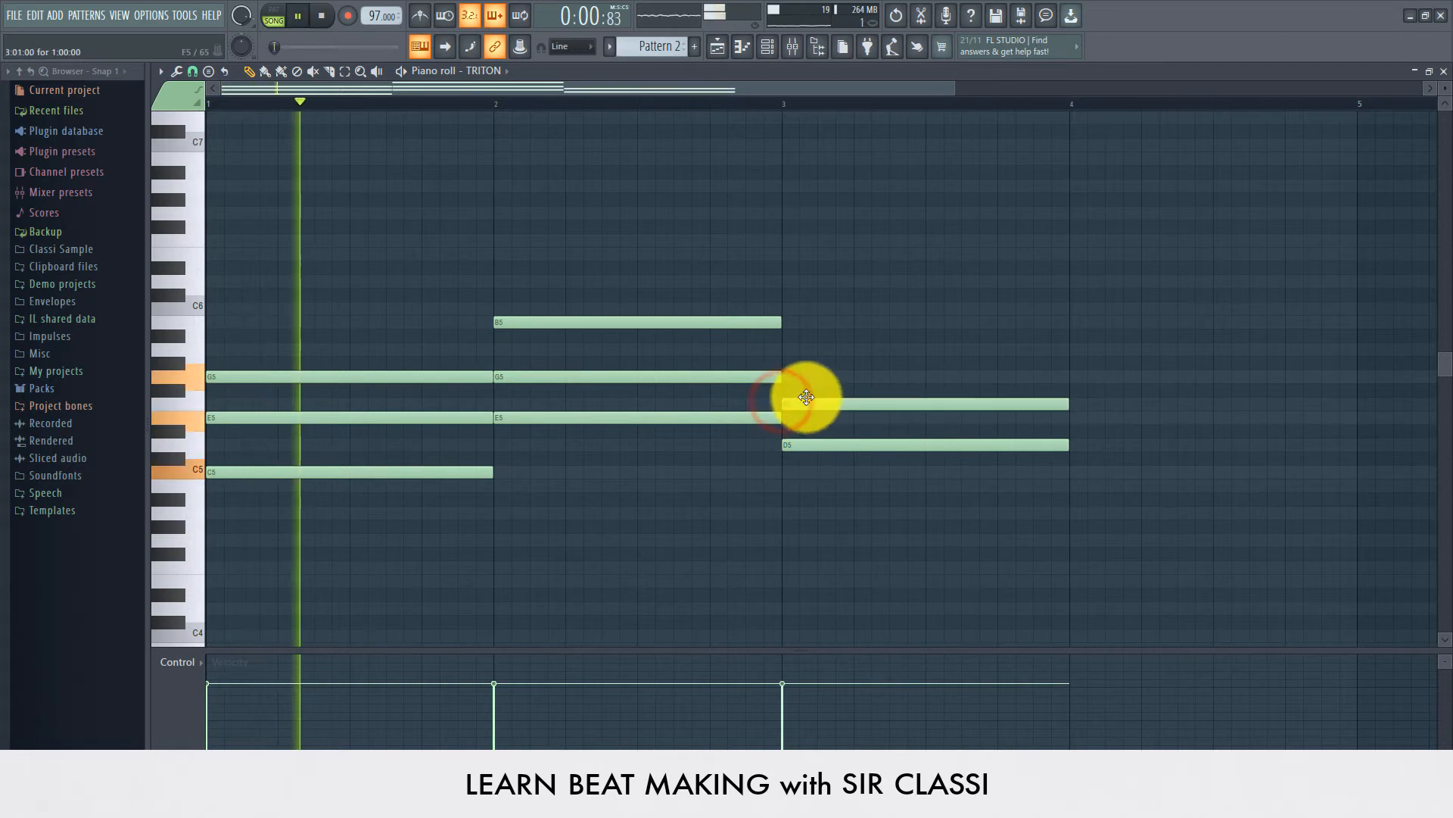
{"action": "mouse_move", "coordinate": [778, 353]}
{"action": "left_mouse_down"}
{"action": "mouse_move", "coordinate": [808, 363]}
{"action": "mouse_move", "coordinate": [802, 350]}
{"action": "left_mouse_up"}
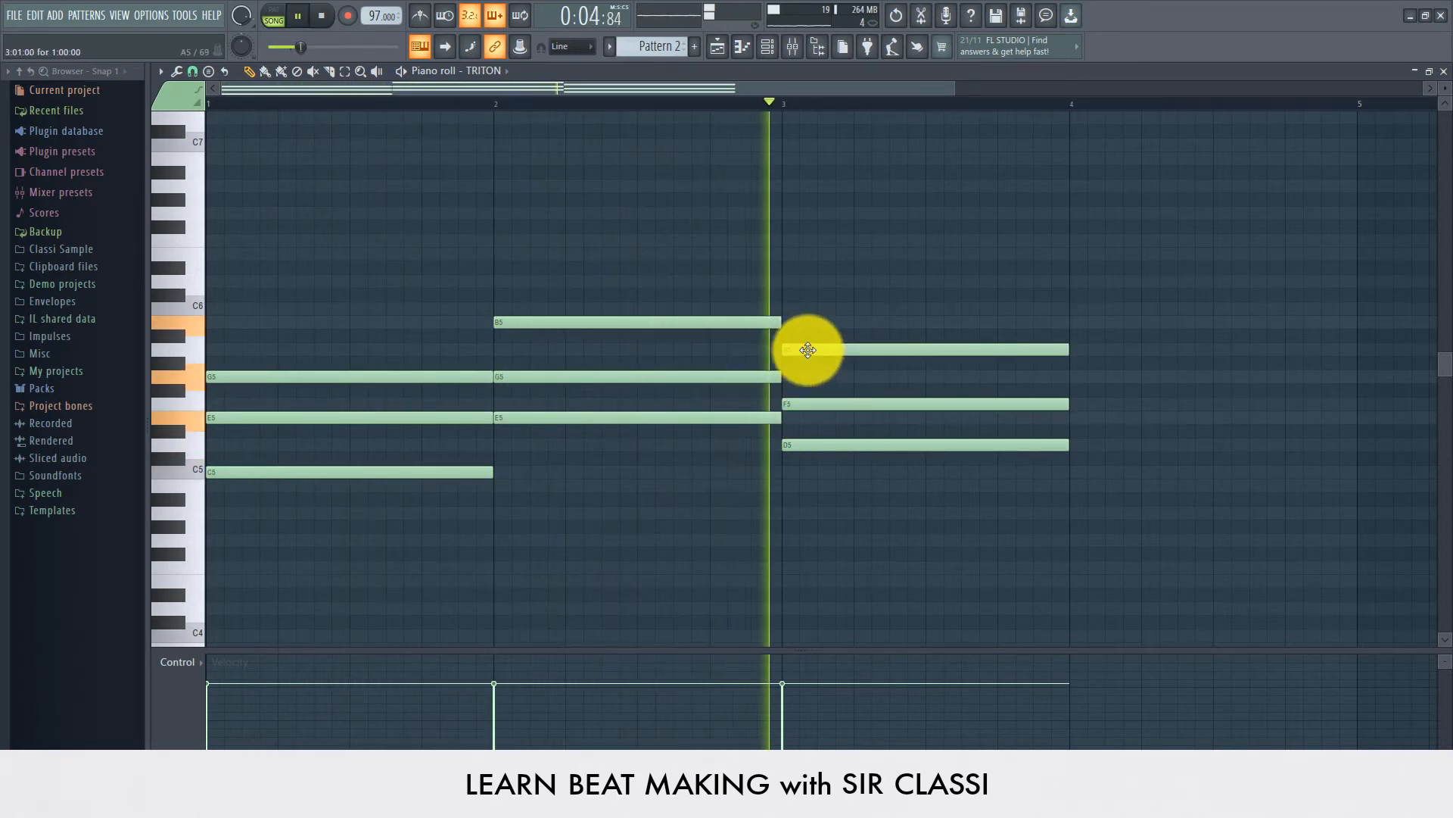
{"action": "scroll", "coordinate": [763, 98], "scroll_direction": "down", "scroll_amount": 4}
{"action": "key", "text": "space"}
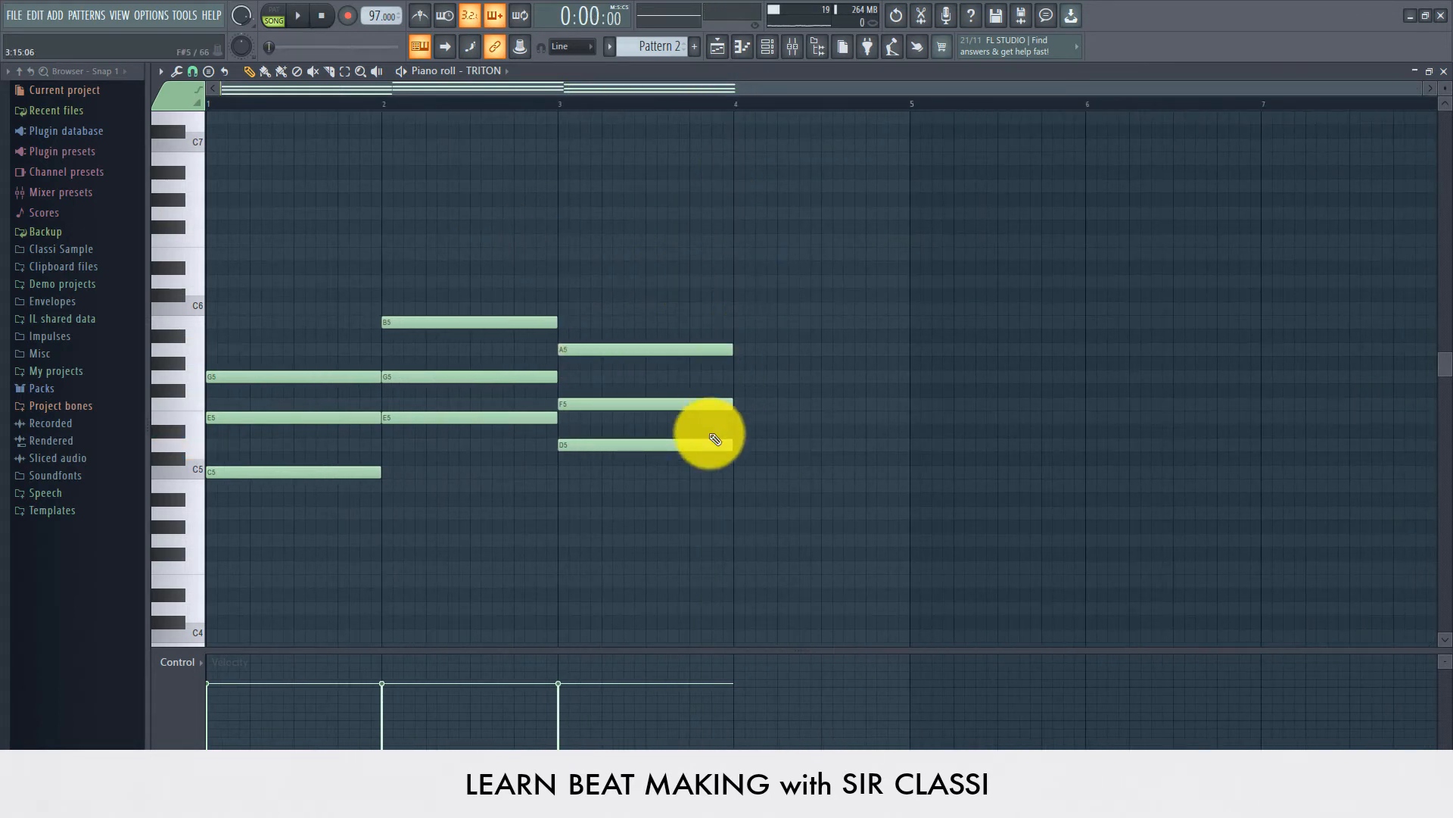
Step: Build an F5, A5 and C6 chord spanning bar 4, playing the progression back
{"action": "left_click", "coordinate": [731, 393]}
{"action": "mouse_move", "coordinate": [764, 400]}
{"action": "left_mouse_down"}
{"action": "mouse_move", "coordinate": [766, 435]}
{"action": "mouse_move", "coordinate": [764, 404]}
{"action": "left_mouse_up"}
{"action": "left_click", "coordinate": [735, 370]}
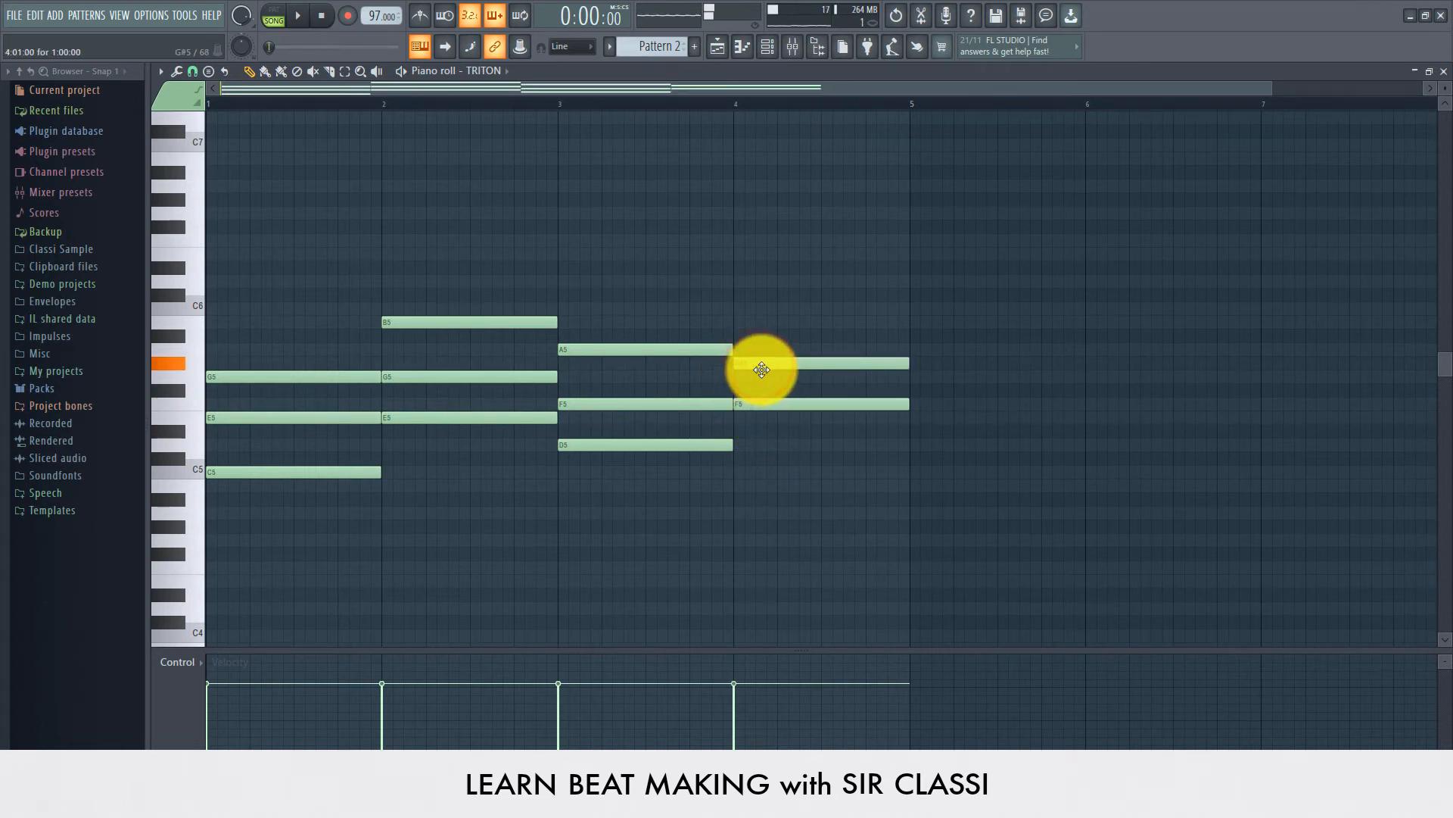
{"action": "left_click_drag", "start_coordinate": [760, 350], "coordinate": [761, 304]}
{"action": "key", "text": "space"}
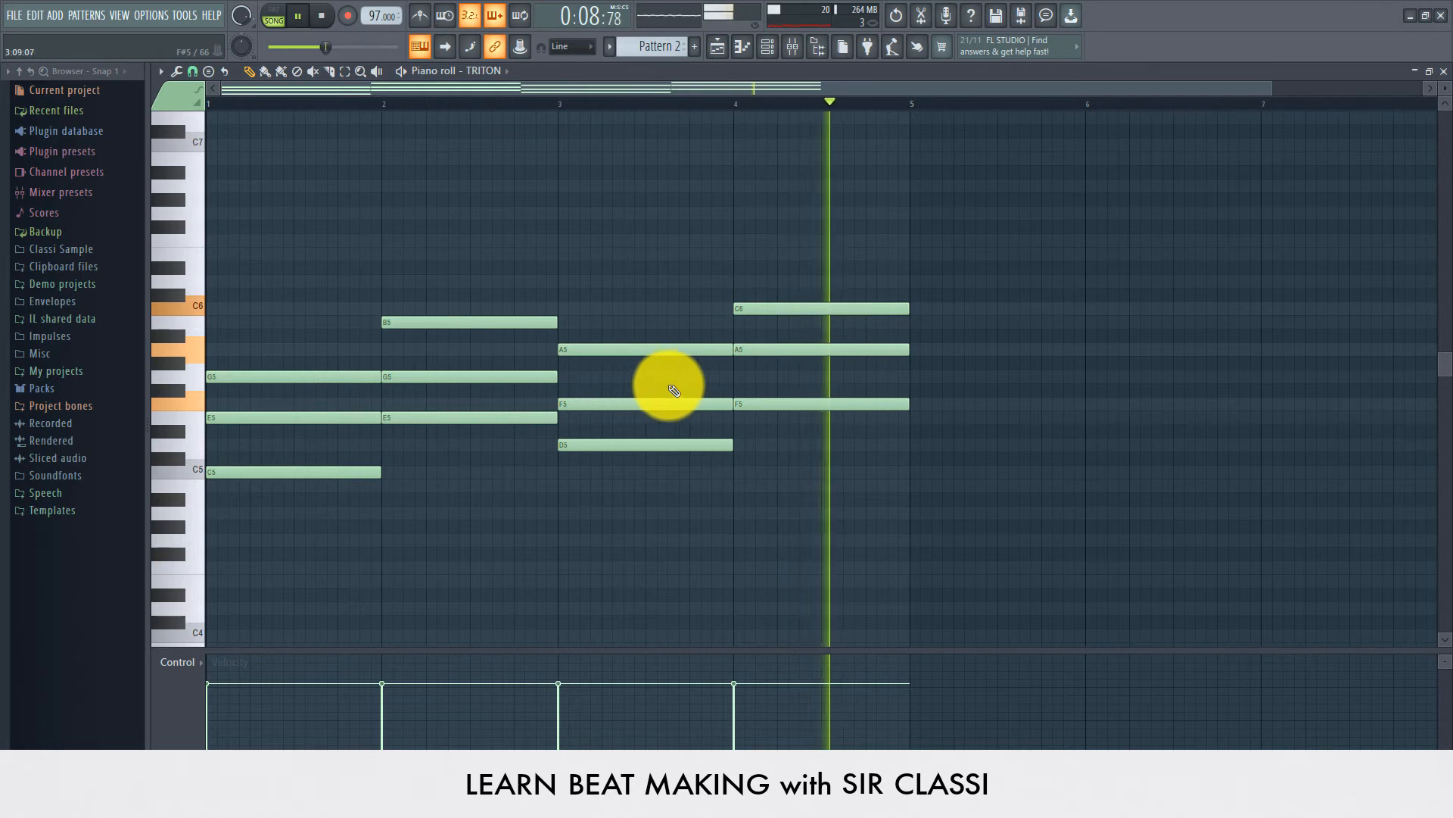
{"action": "key", "text": "space"}
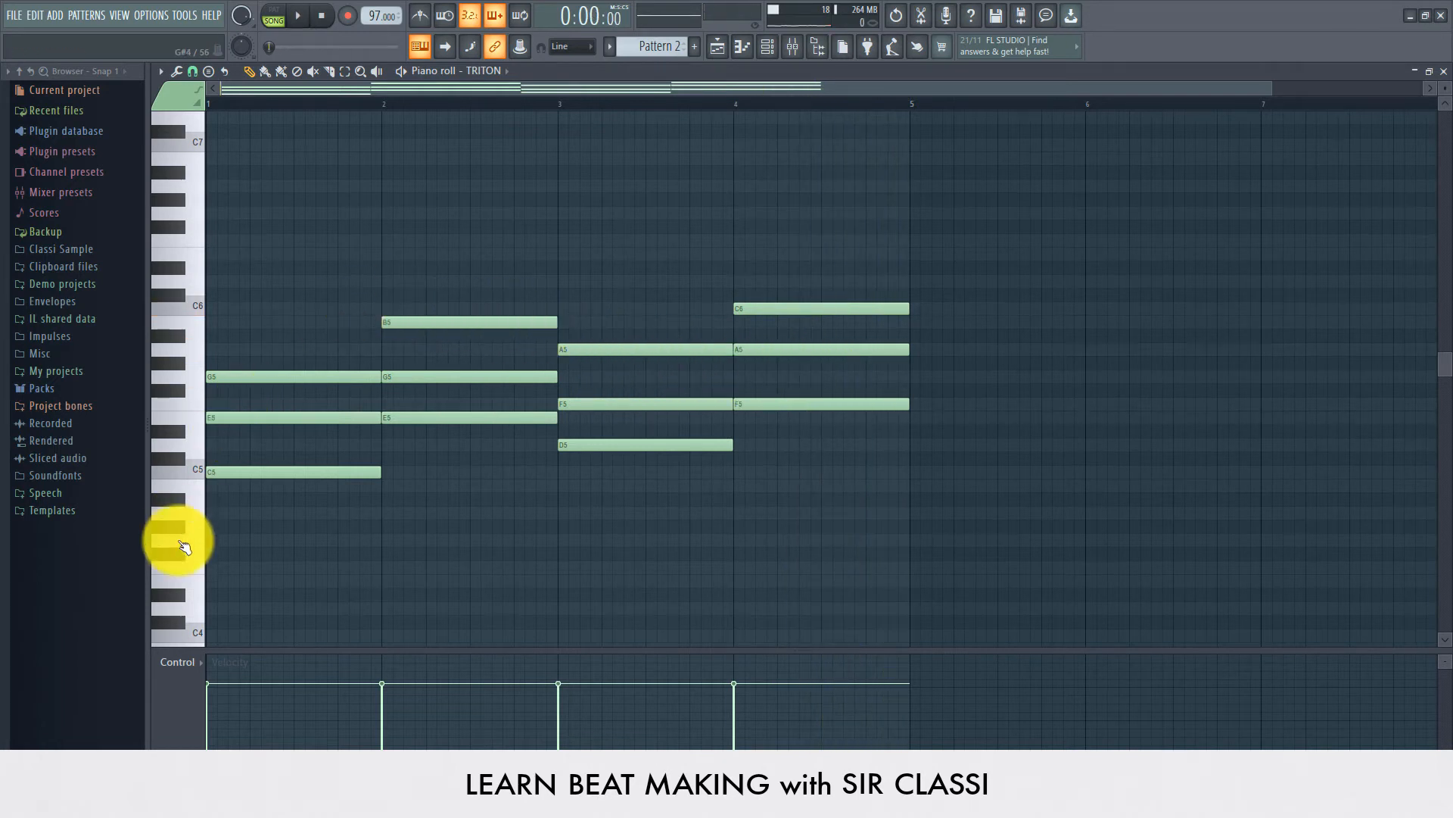
{"action": "scroll", "coordinate": [226, 99], "scroll_direction": "up", "scroll_amount": 2}
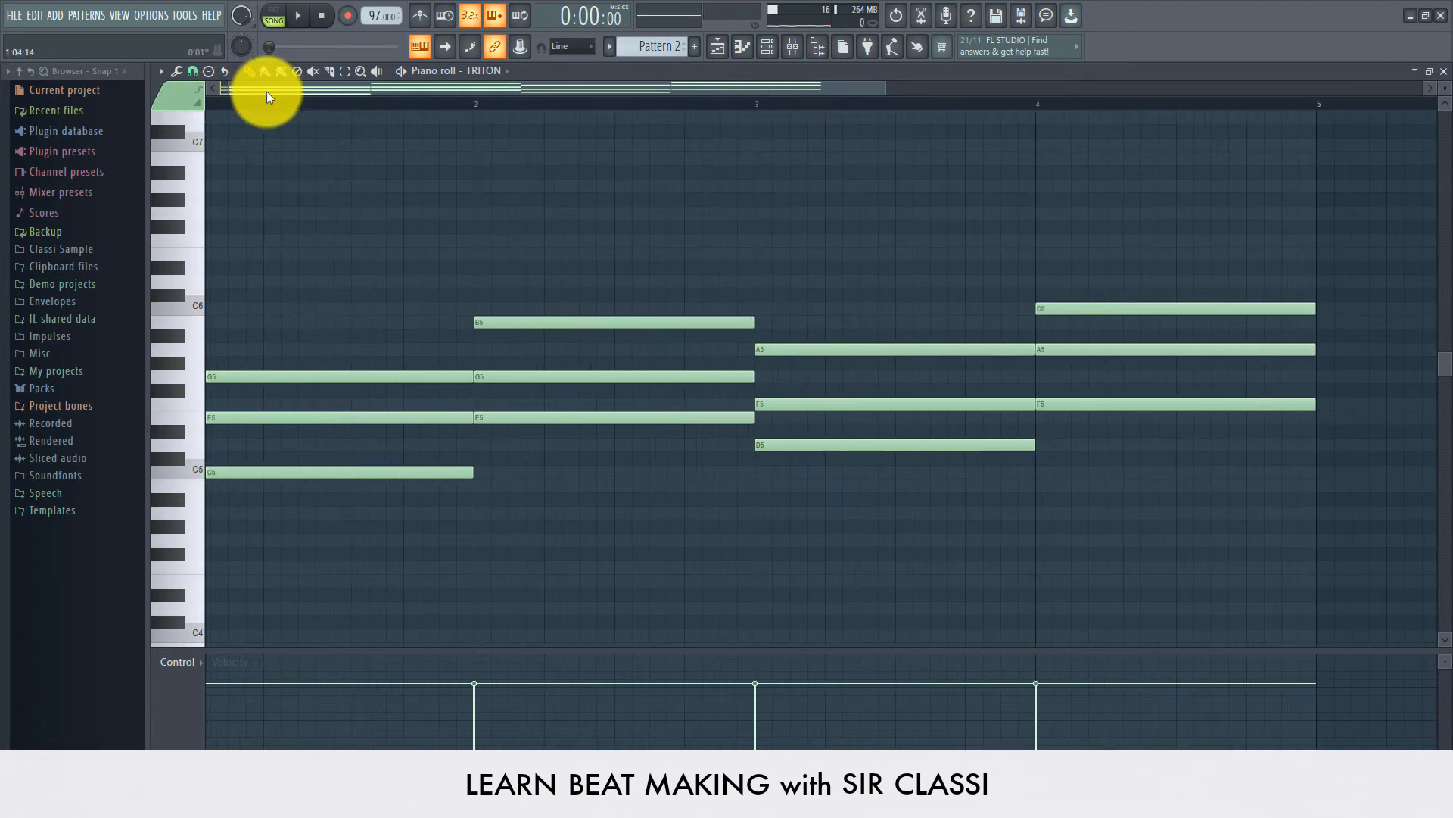
{"action": "left_click_drag", "start_coordinate": [270, 90], "coordinate": [254, 96]}
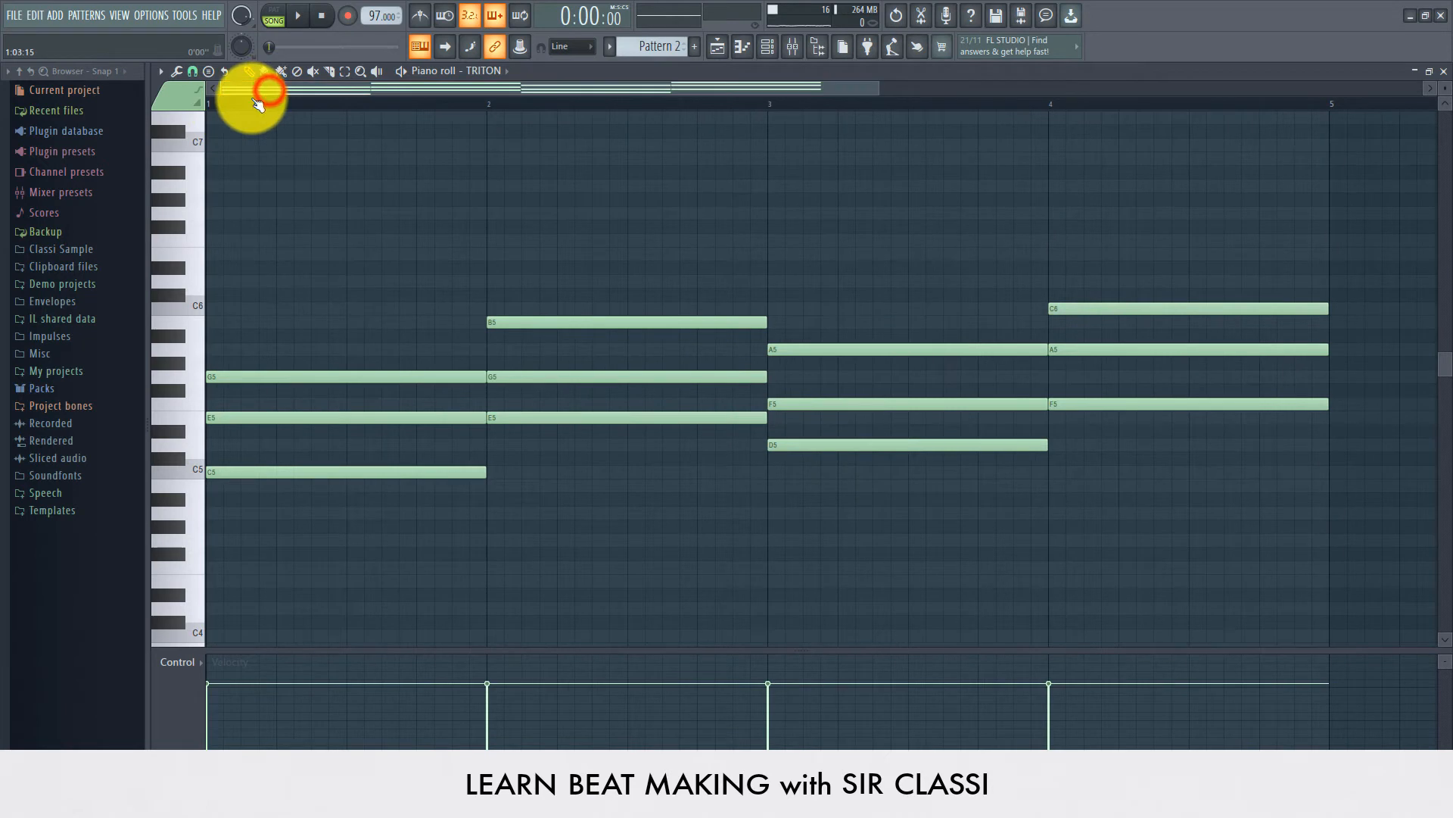
{"action": "left_click", "coordinate": [196, 447]}
{"action": "left_click", "coordinate": [208, 406]}
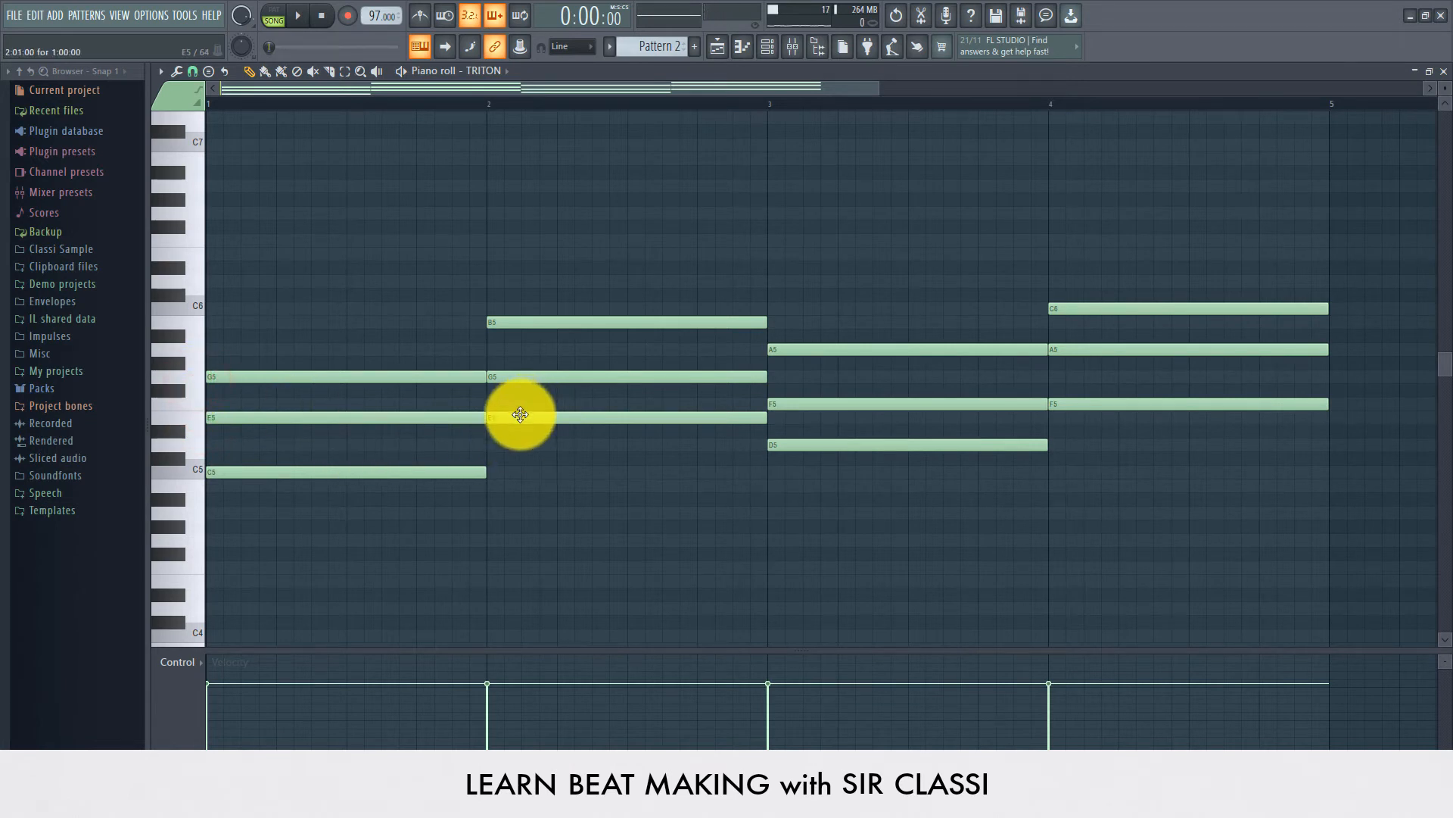
{"action": "left_click", "coordinate": [489, 392]}
{"action": "left_click_drag", "start_coordinate": [485, 394], "coordinate": [489, 347]}
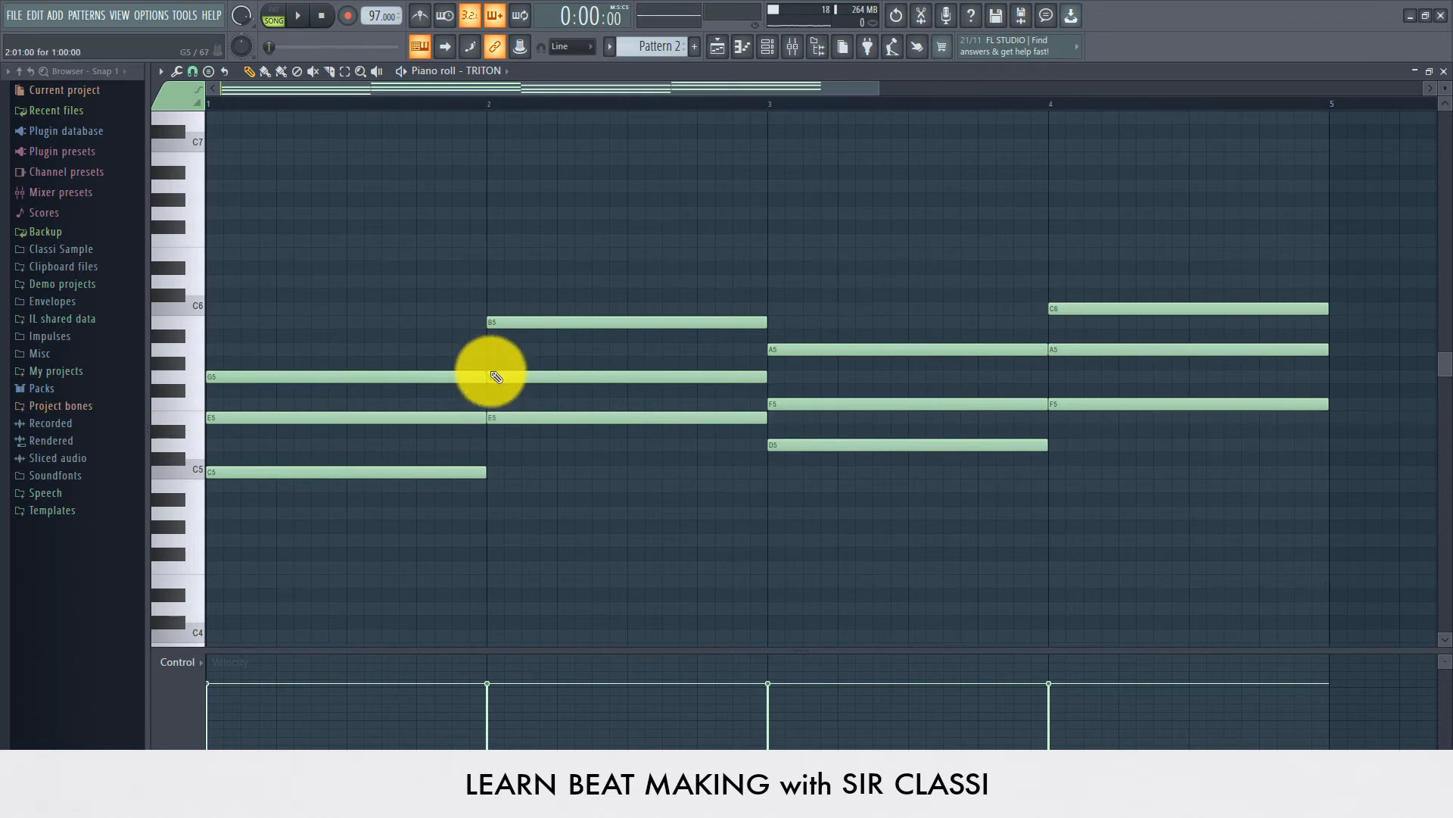
{"action": "left_click", "coordinate": [488, 350]}
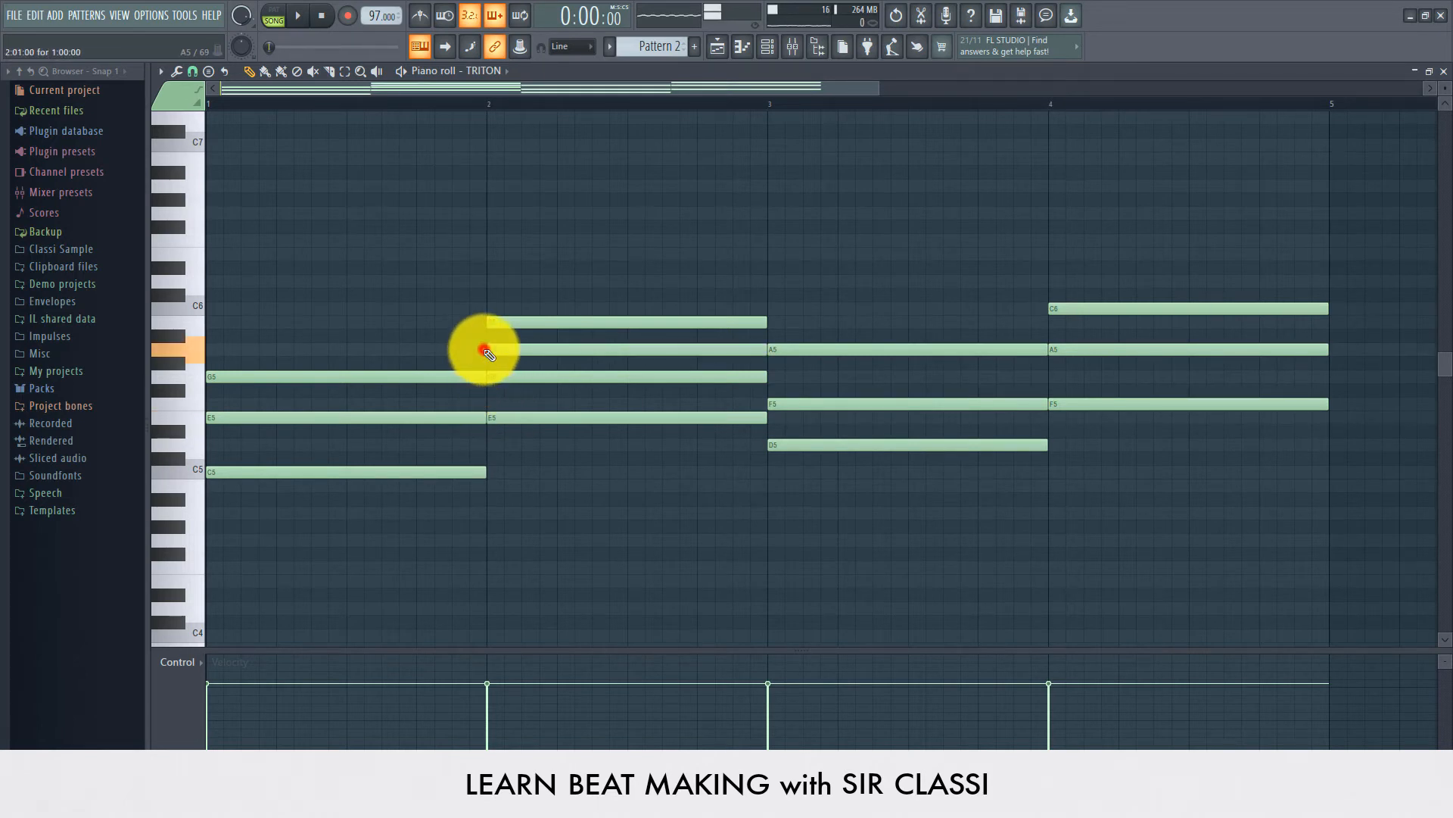
{"action": "mouse_move", "coordinate": [498, 353]}
{"action": "left_mouse_down"}
{"action": "mouse_move", "coordinate": [495, 323]}
{"action": "mouse_move", "coordinate": [501, 367]}
{"action": "left_mouse_up"}
{"action": "left_click", "coordinate": [489, 353]}
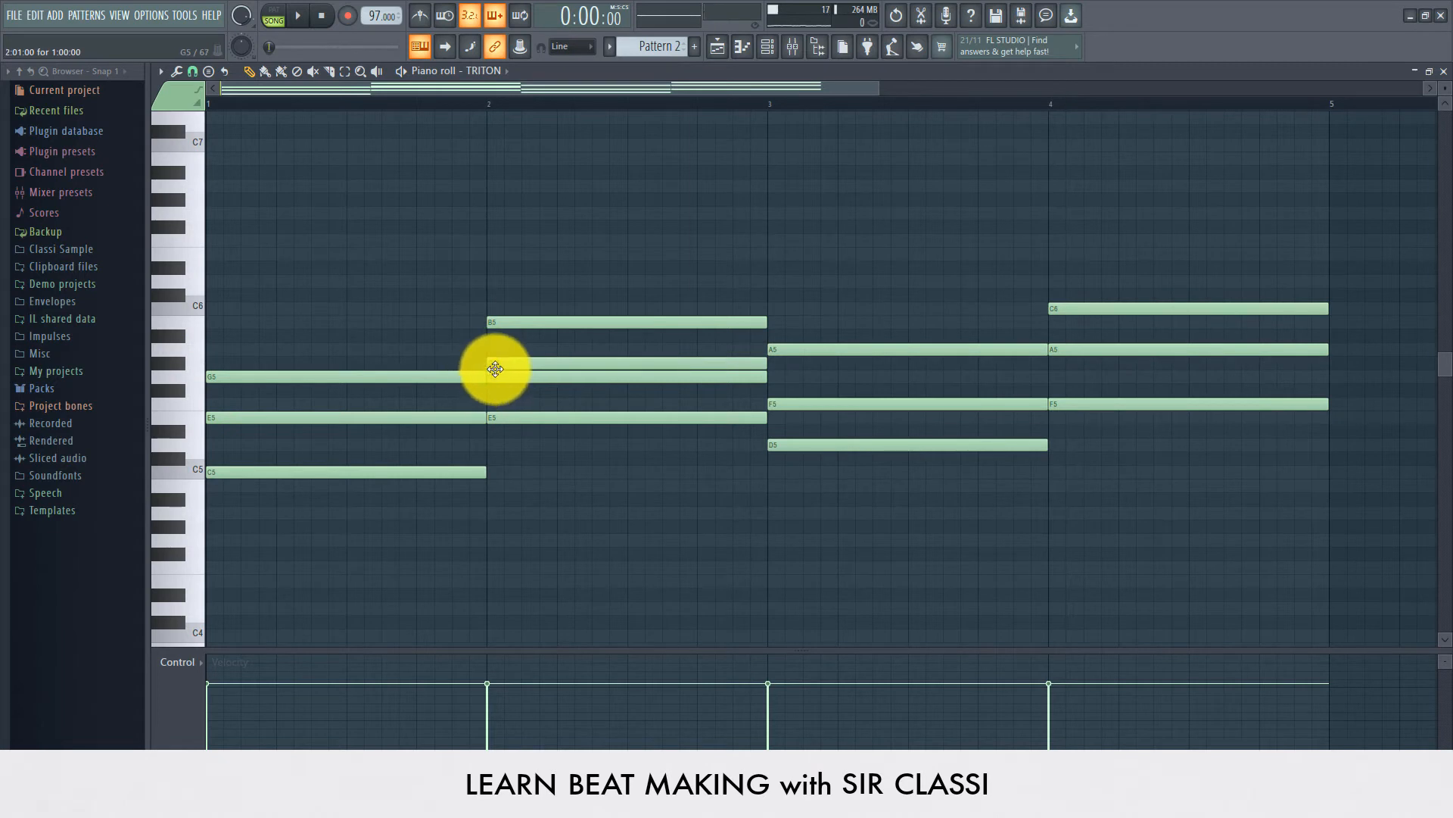
{"action": "left_click_drag", "start_coordinate": [502, 363], "coordinate": [479, 350]}
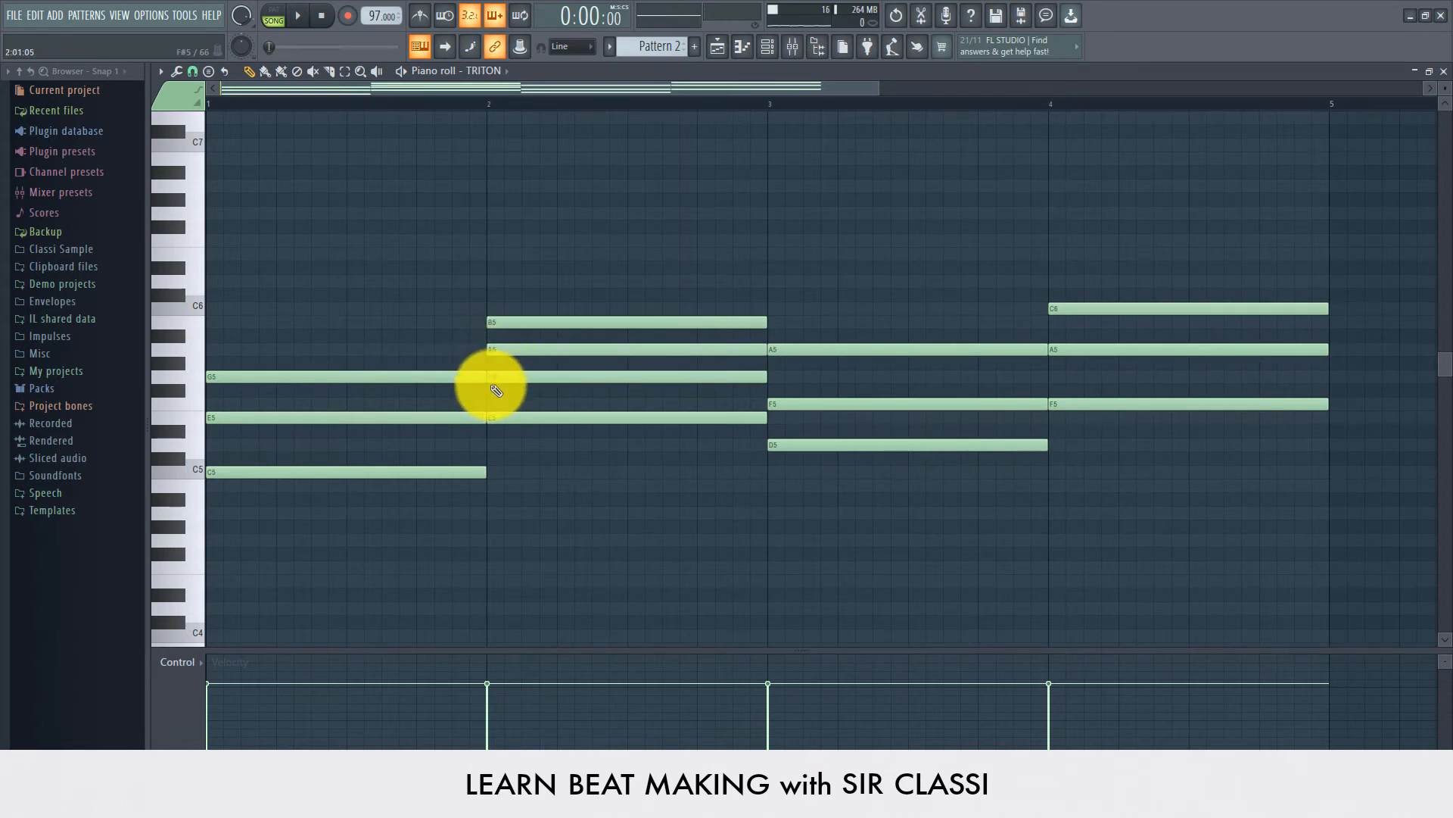
{"action": "right_click", "coordinate": [496, 354]}
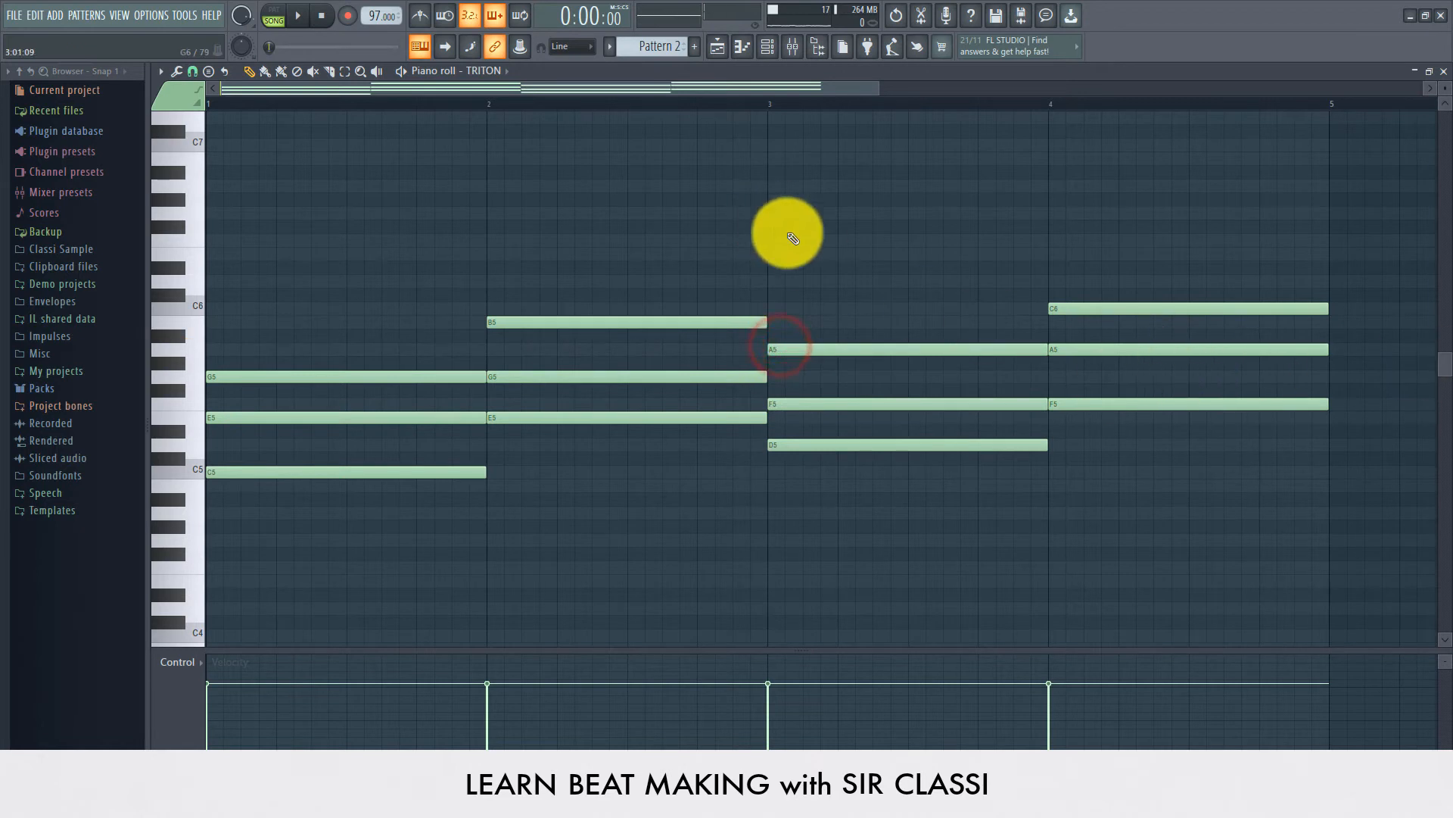
Step: Play back the four-bar chord progression in the piano roll
{"action": "scroll", "coordinate": [667, 108], "scroll_direction": "down", "scroll_amount": 3}
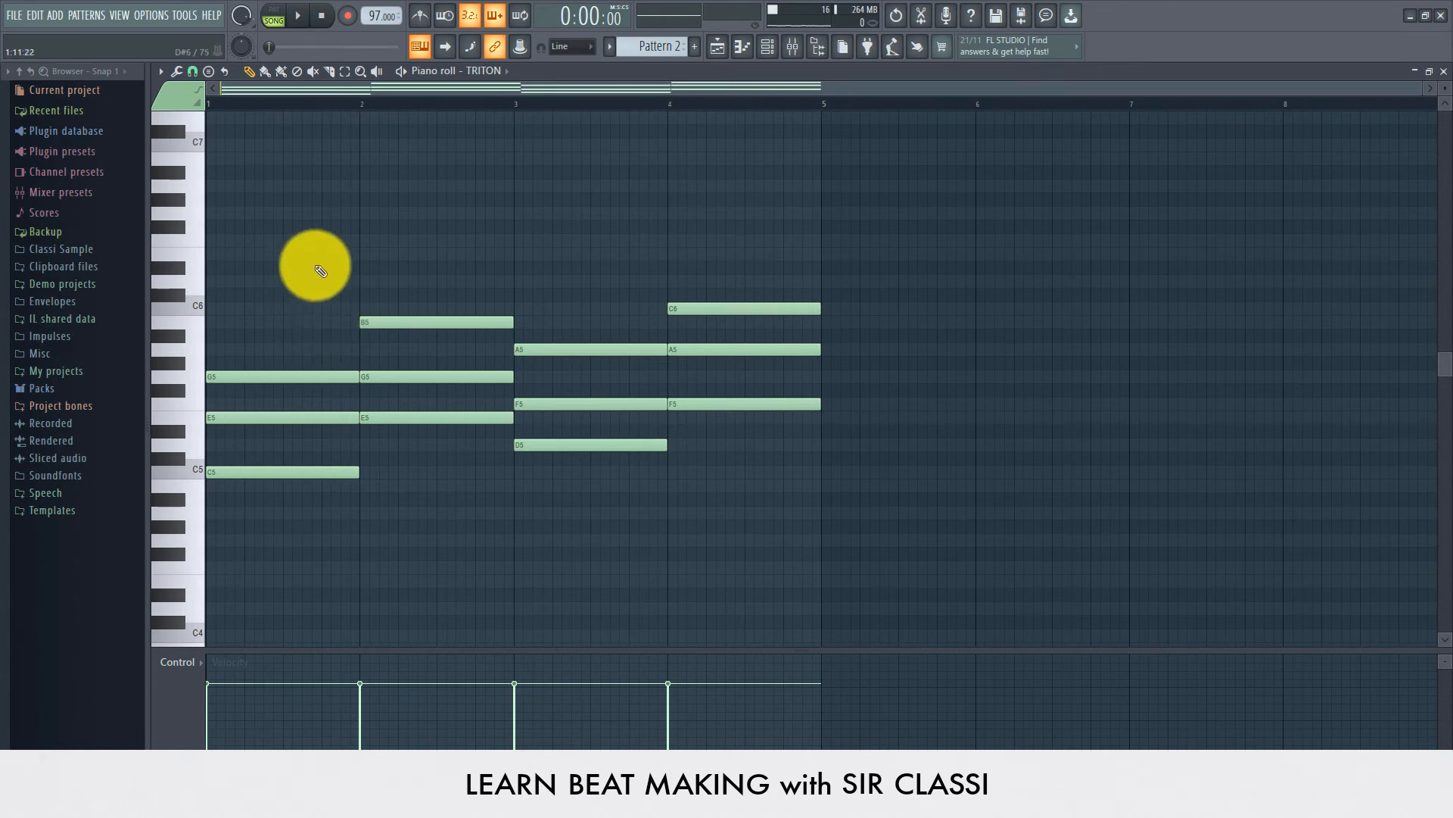
{"action": "key", "text": "space"}
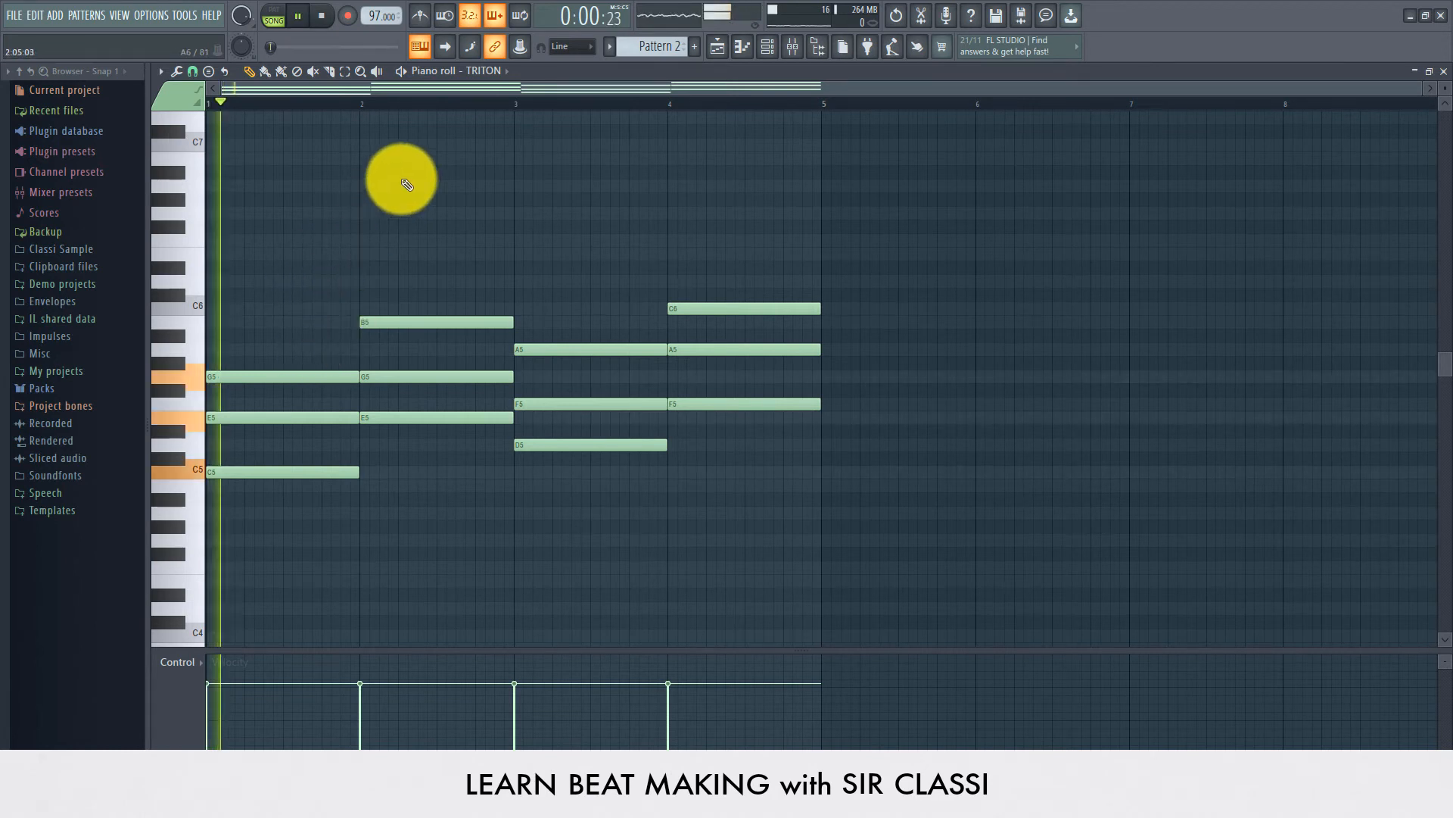
{"action": "scroll", "coordinate": [410, 181], "scroll_direction": "up", "scroll_amount": 2}
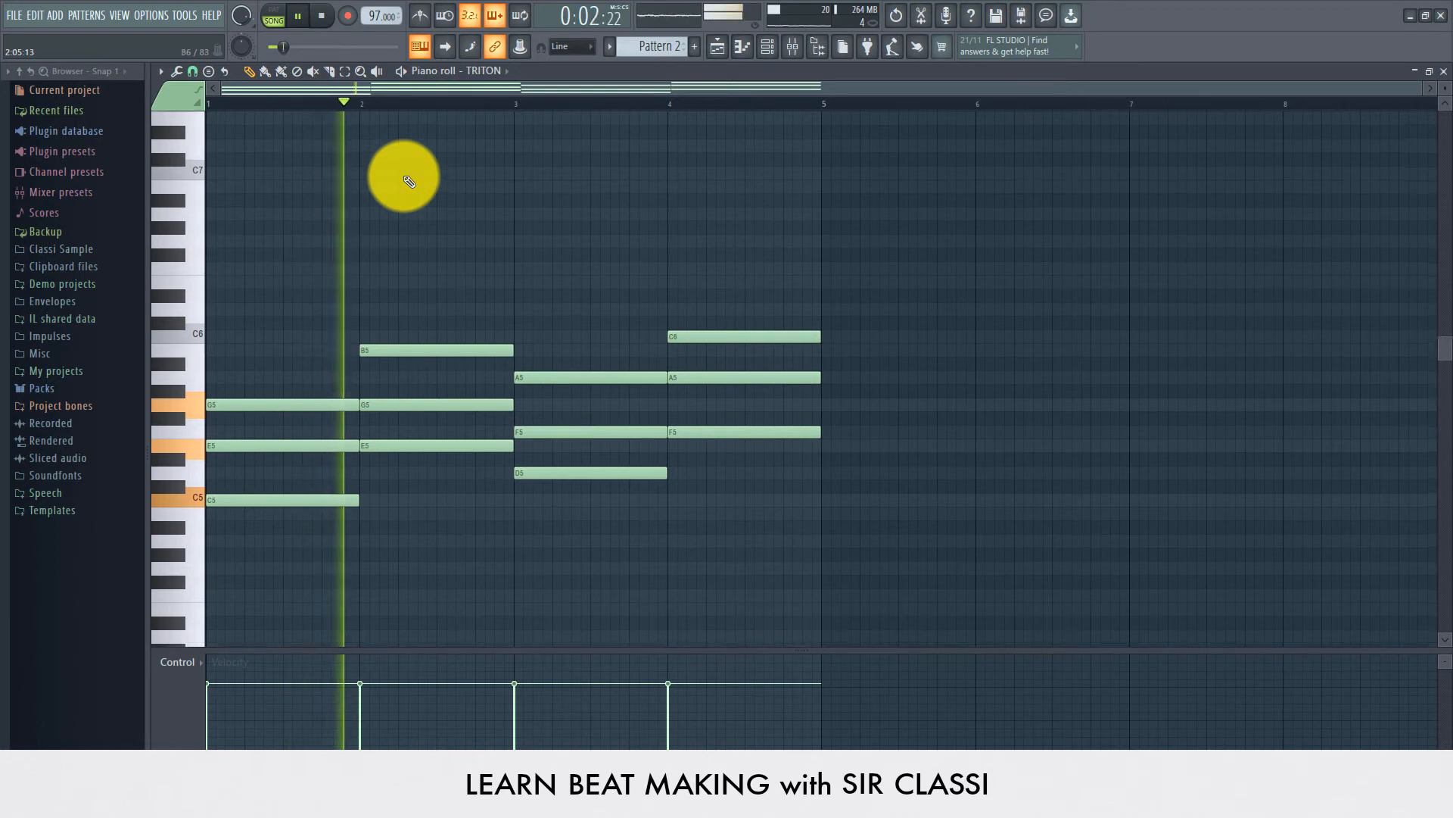
{"action": "scroll", "coordinate": [409, 182], "scroll_direction": "down", "scroll_amount": 6}
{"action": "scroll", "coordinate": [410, 182], "scroll_direction": "up", "scroll_amount": 4}
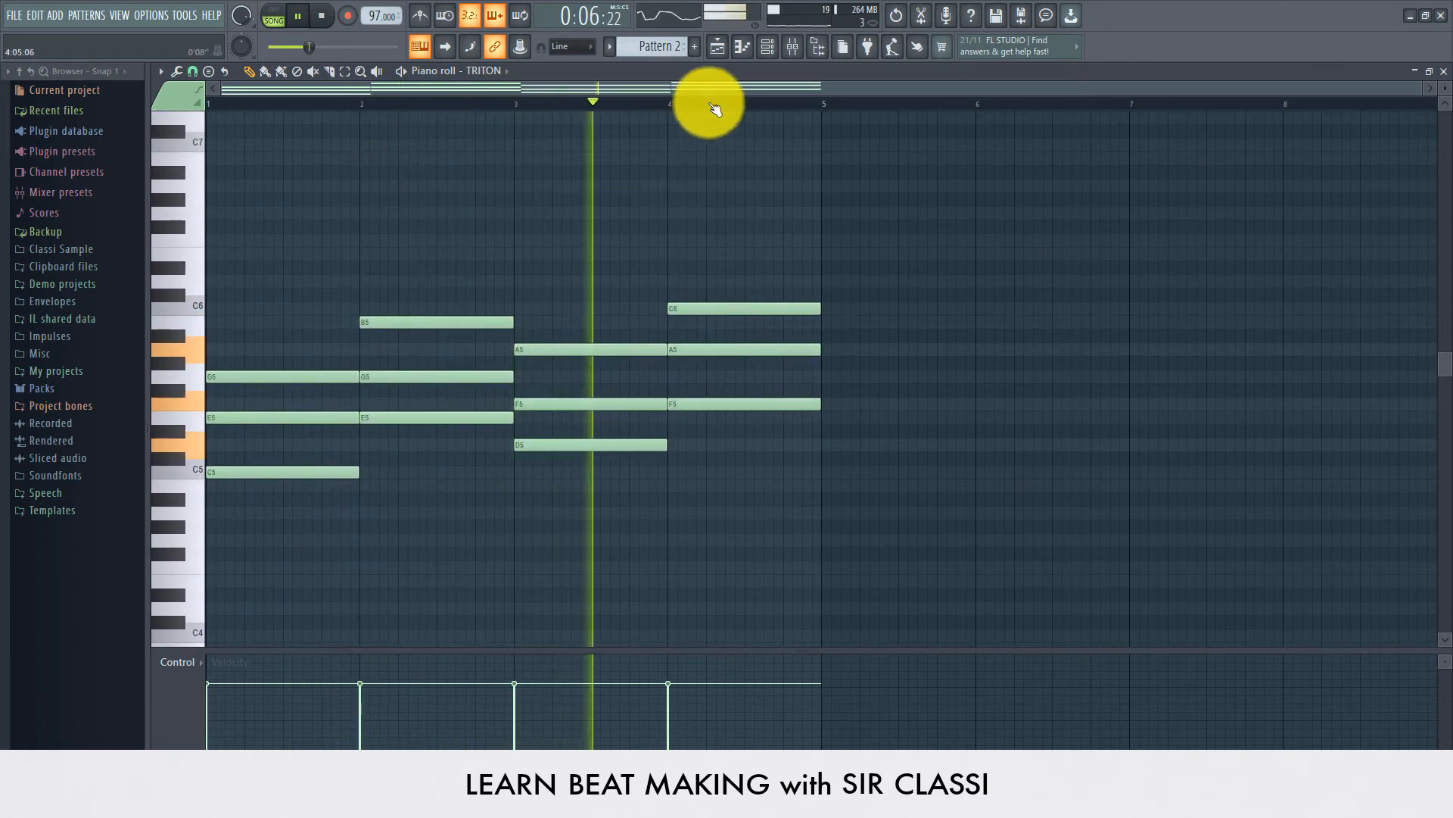
Step: Copy the Pattern 2 clip in the playlist to start at bar 5 and play the arrangement
{"action": "left_click", "coordinate": [719, 47]}
{"action": "key", "text": "space"}
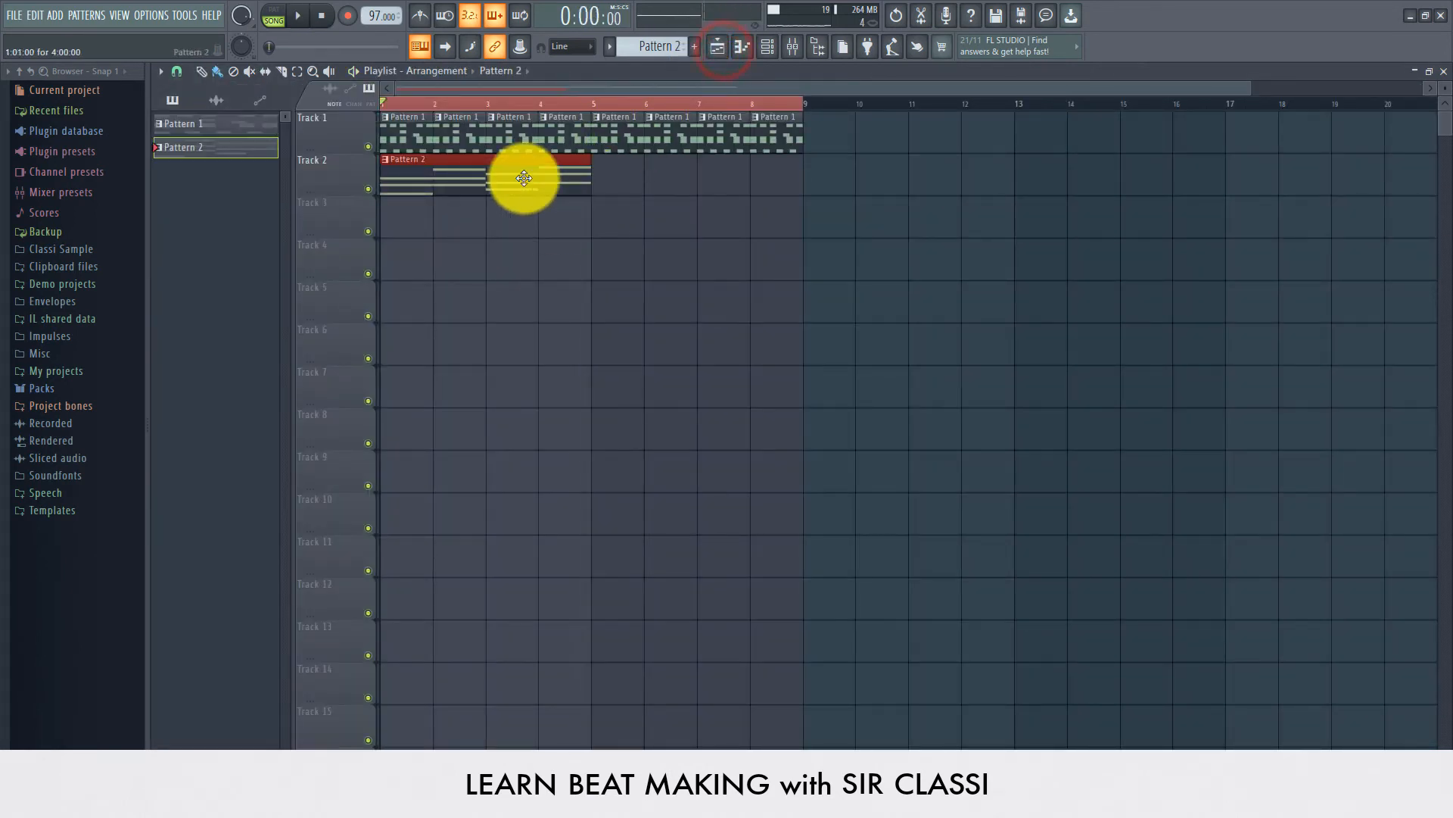
{"action": "left_click", "coordinate": [524, 178]}
{"action": "left_click_drag", "start_coordinate": [480, 190], "coordinate": [682, 194]}
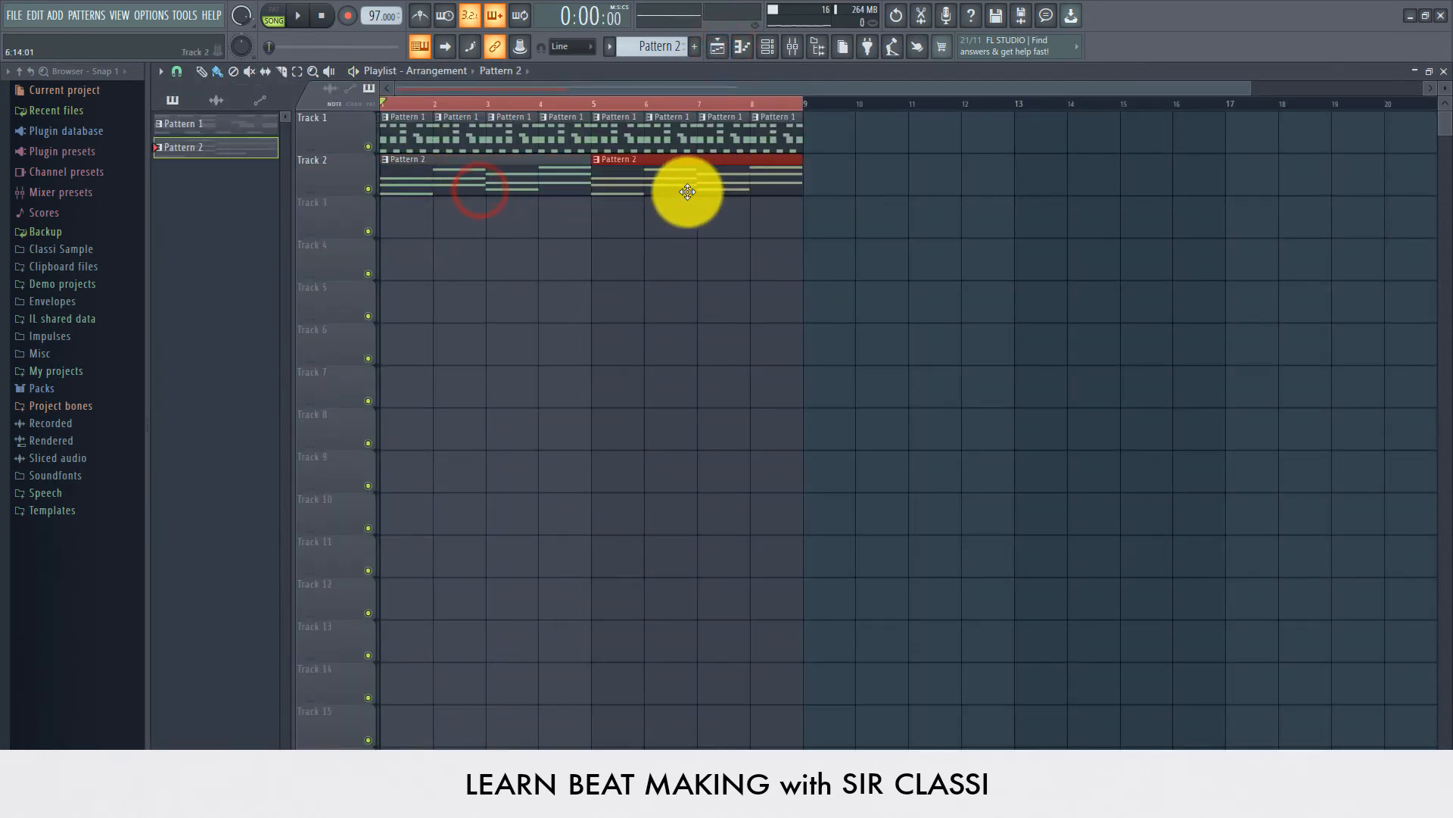
{"action": "key", "text": "space"}
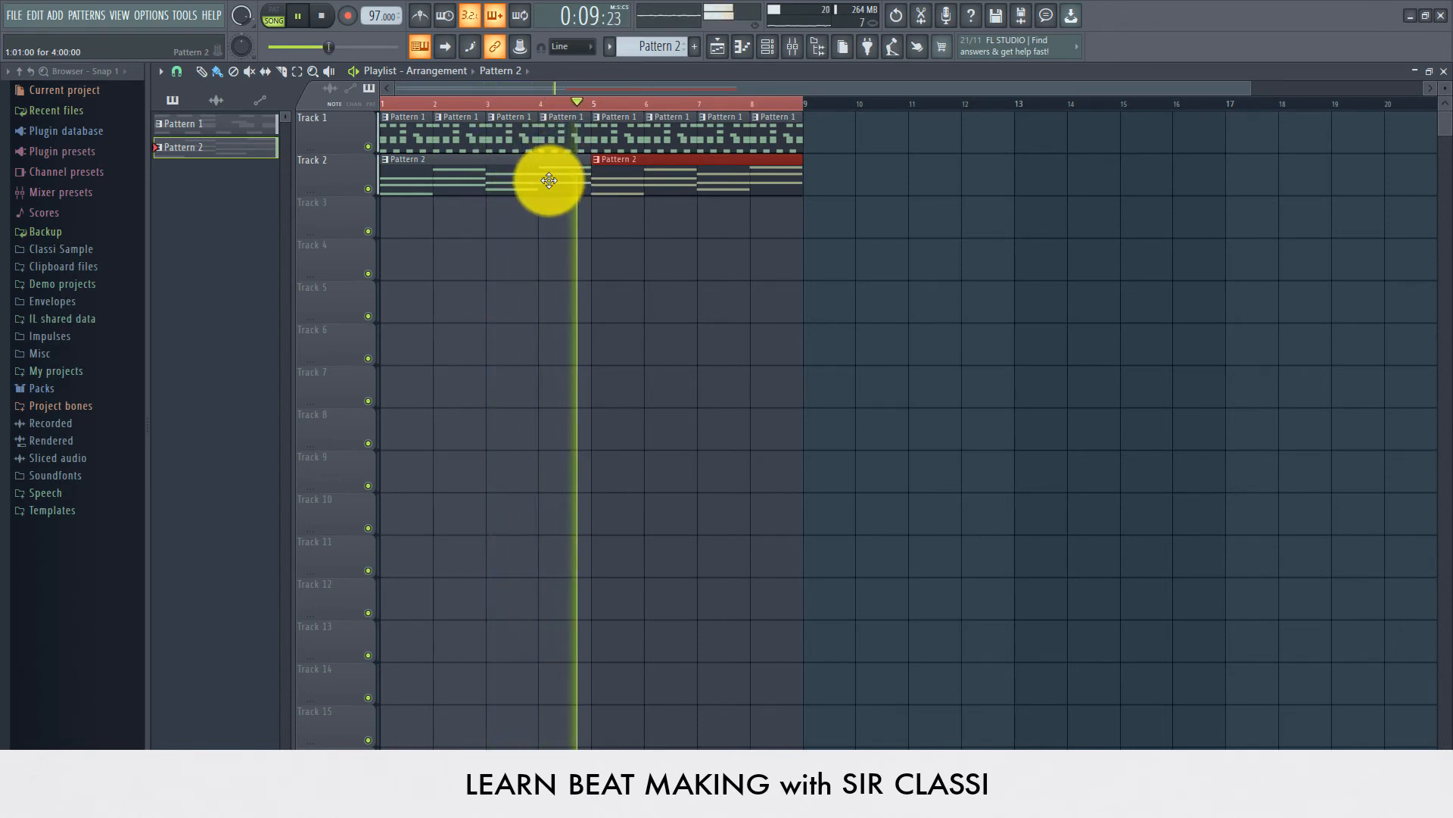
{"action": "key", "text": "space"}
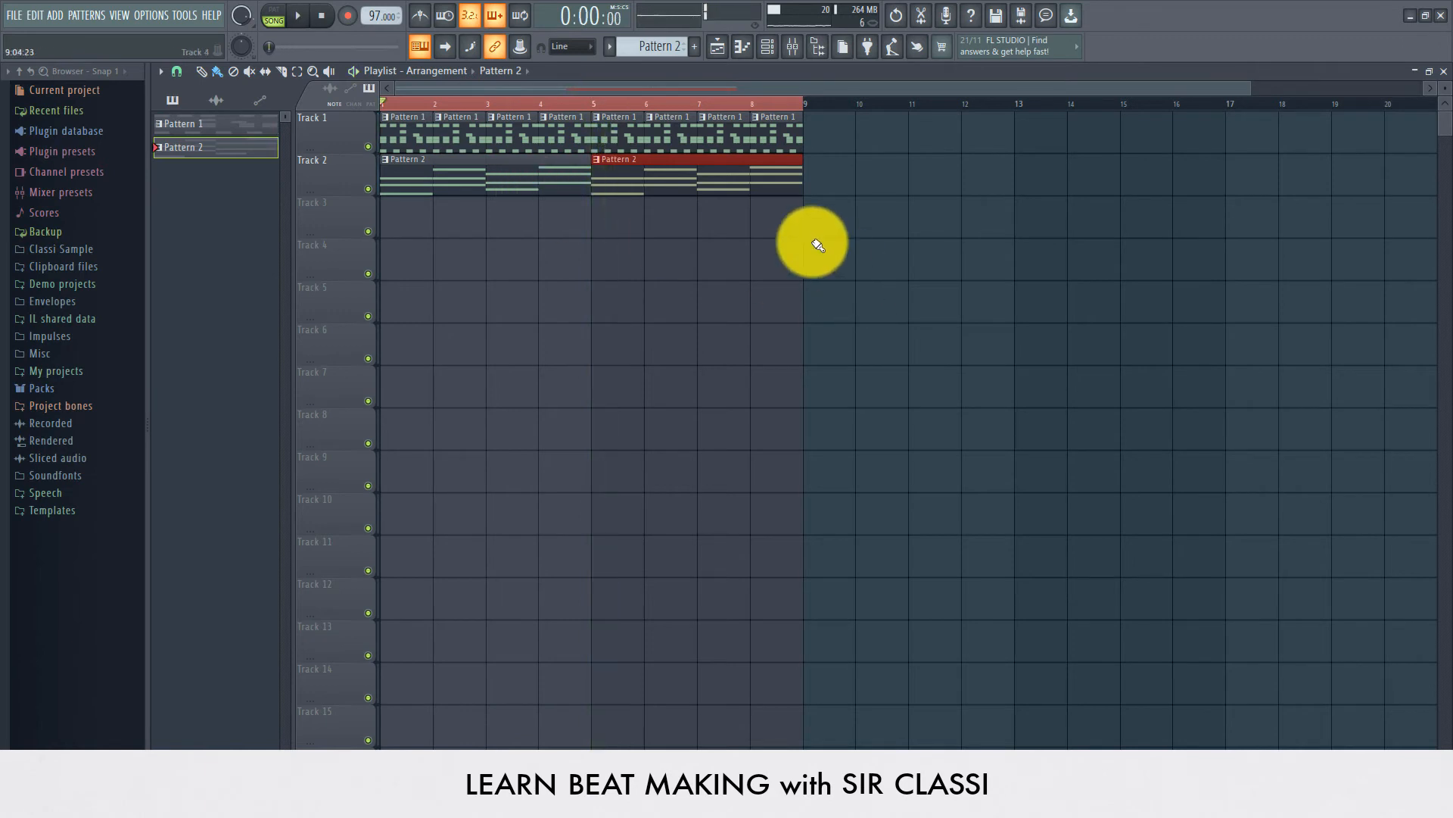
{"action": "left_click", "coordinate": [878, 242]}
{"action": "right_click", "coordinate": [901, 271]}
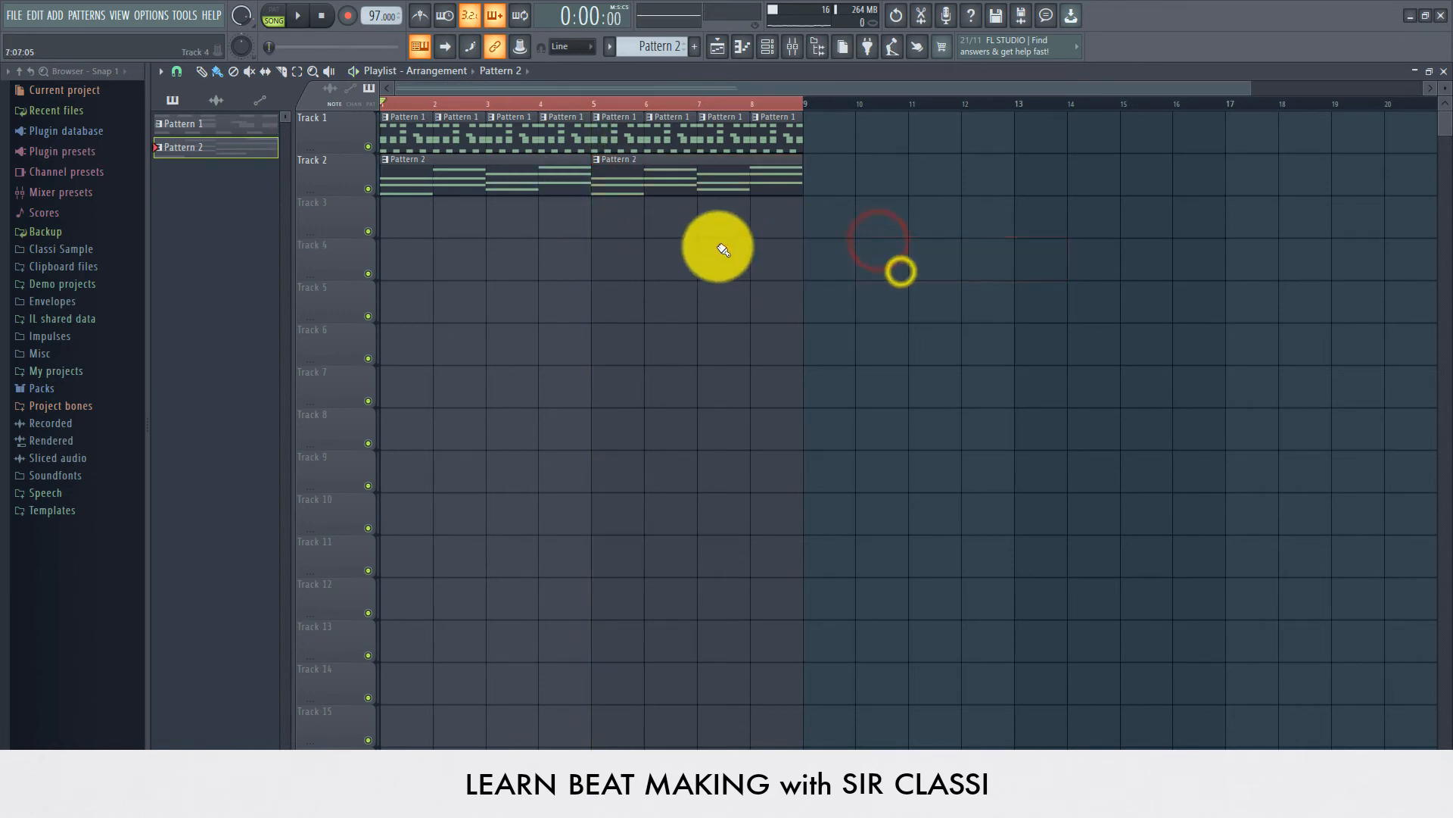
{"action": "left_click", "coordinate": [767, 50]}
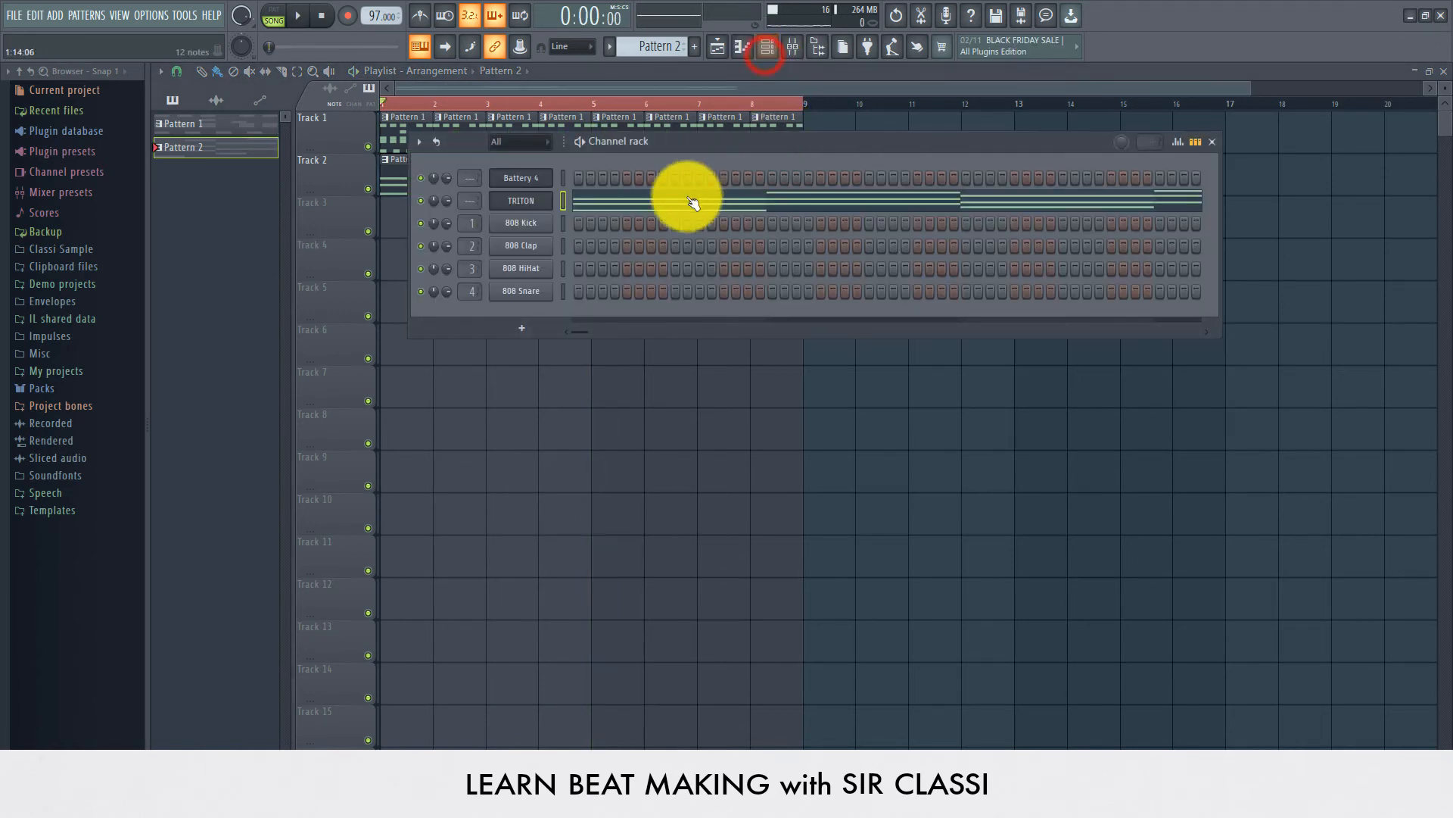
{"action": "right_click", "coordinate": [529, 203]}
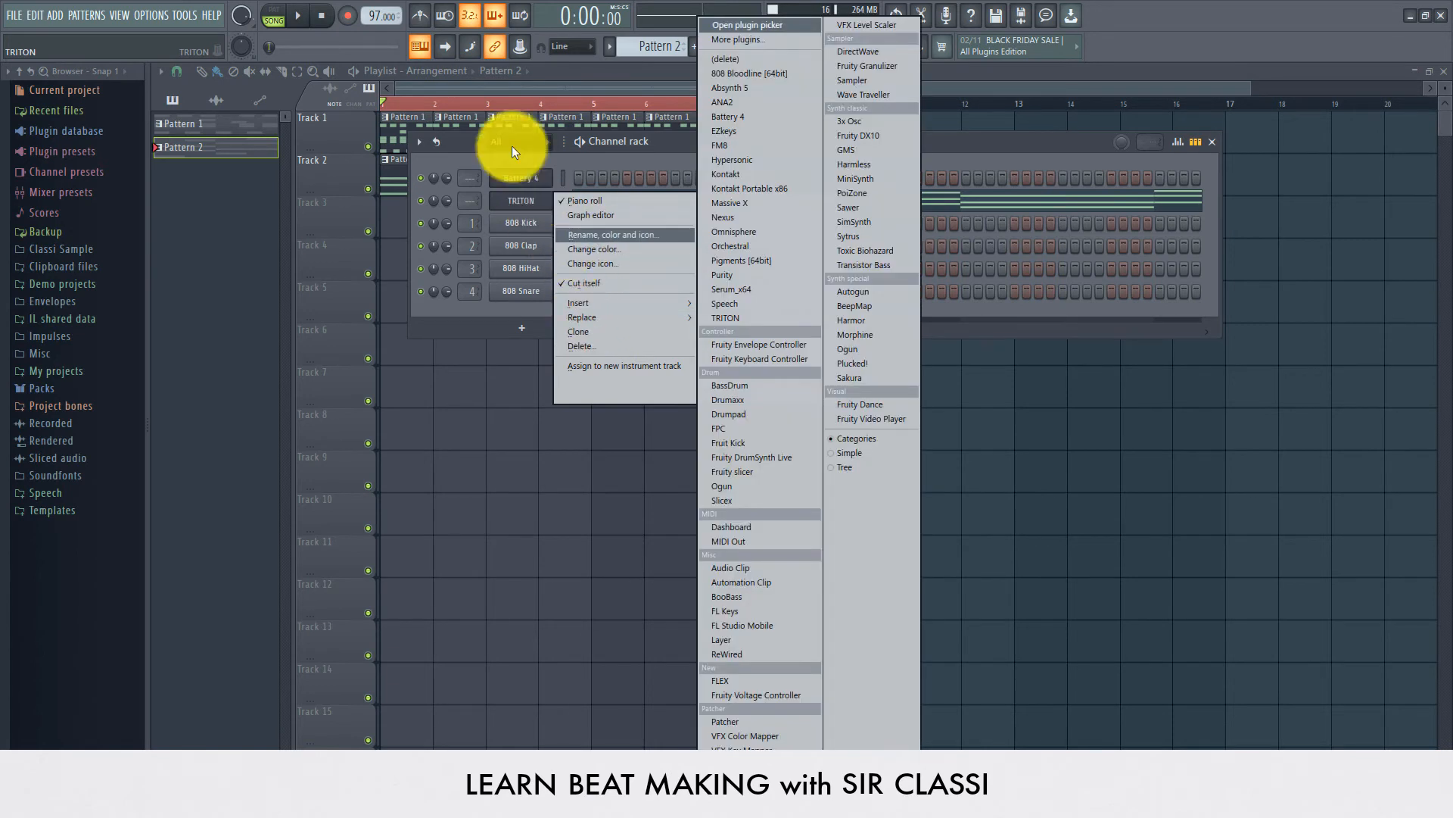
{"action": "left_click", "coordinate": [512, 208]}
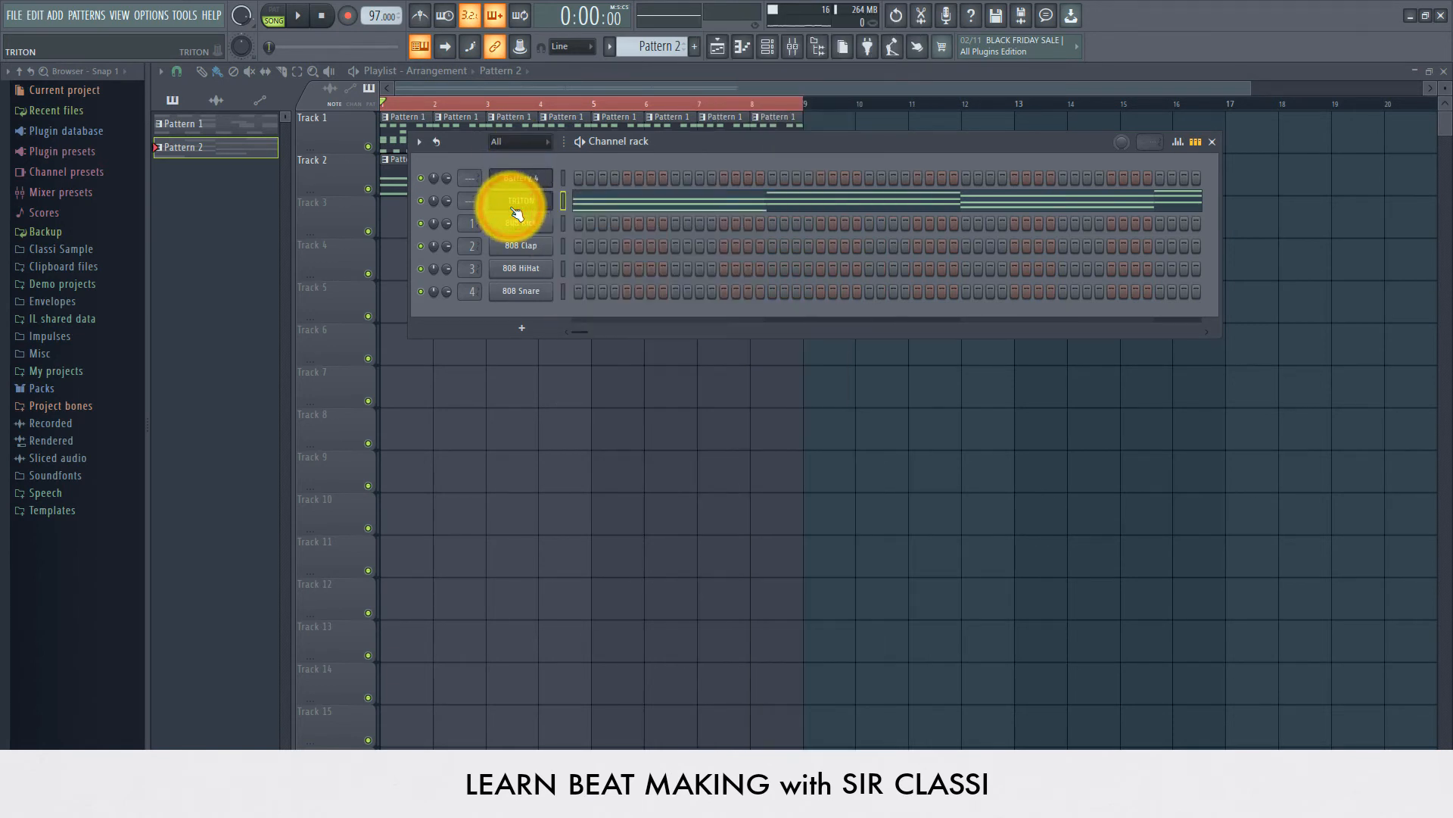
{"action": "left_click", "coordinate": [367, 187]}
{"action": "left_click", "coordinate": [367, 186]}
{"action": "left_click", "coordinate": [391, 182]}
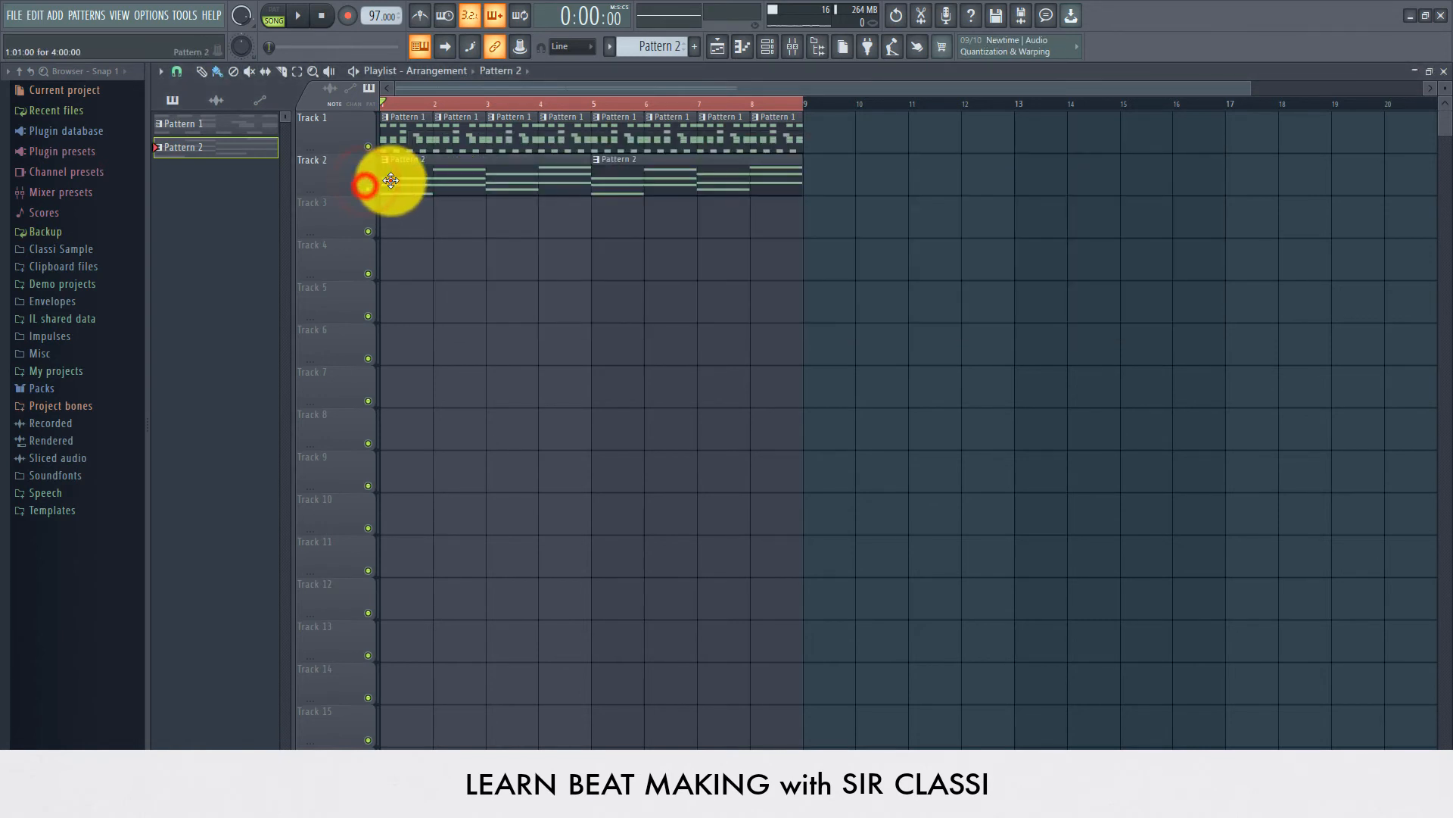
{"action": "right_click", "coordinate": [230, 147]}
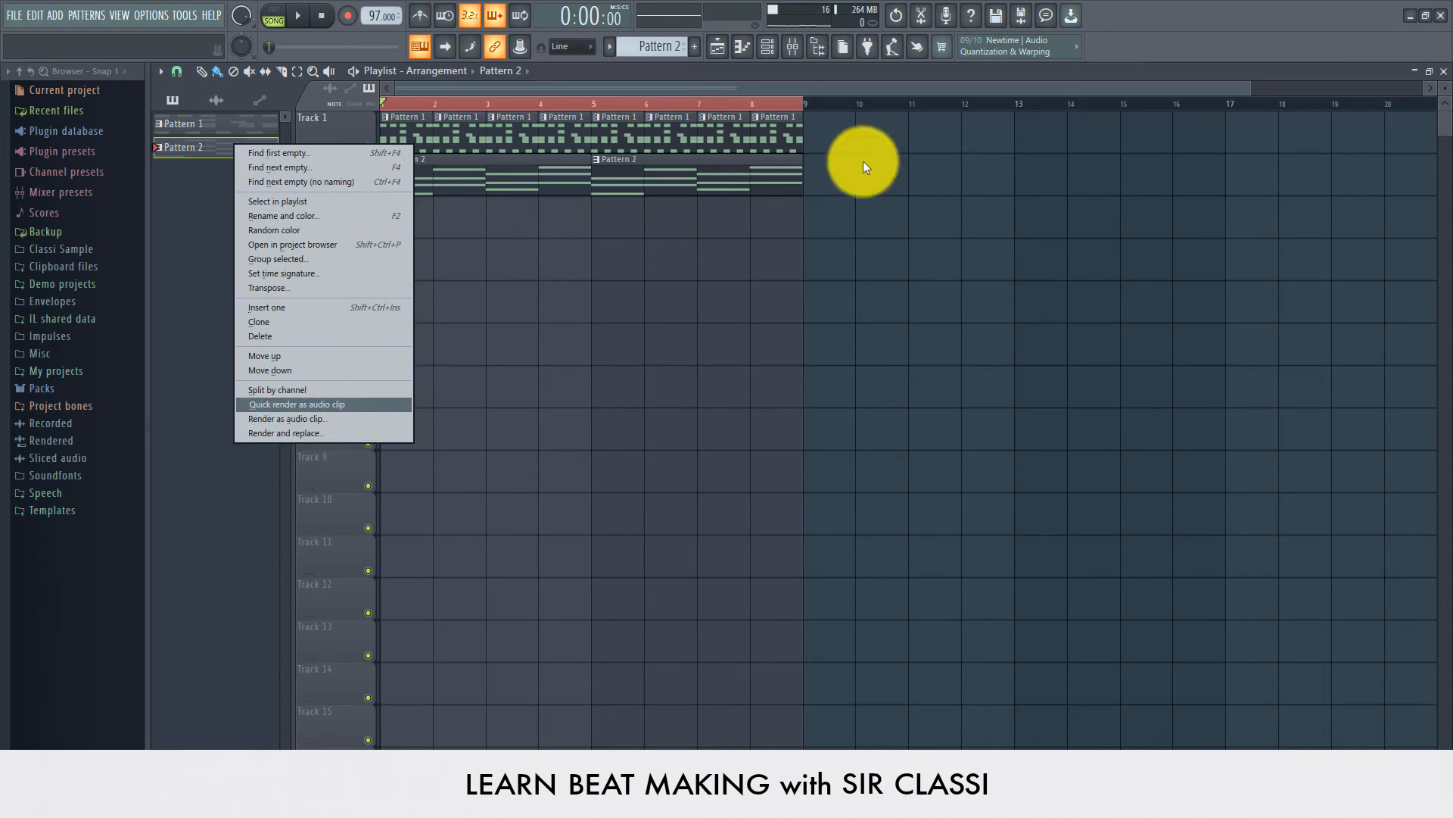
{"action": "left_click", "coordinate": [734, 171]}
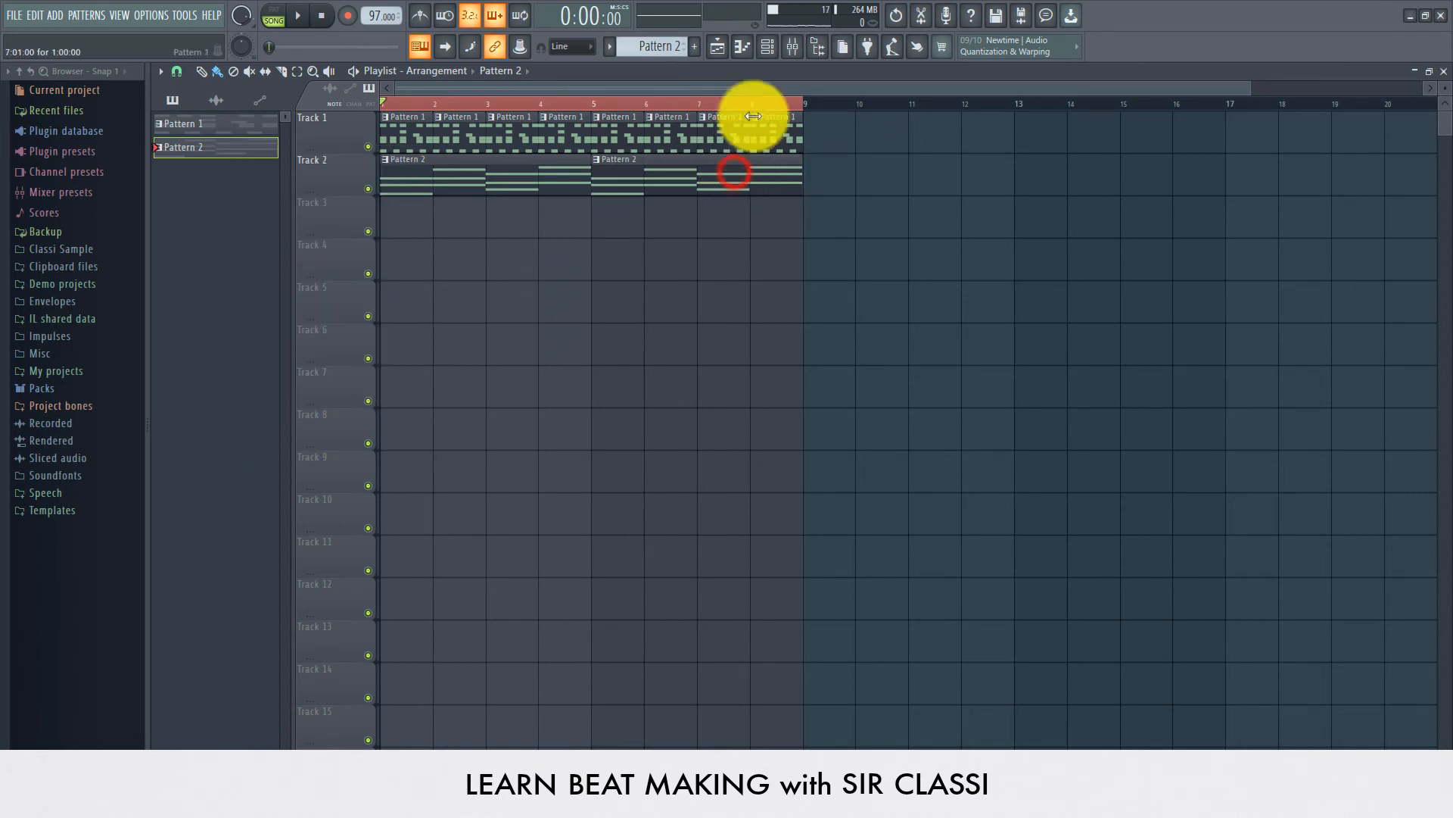
Step: Clone the TRITON channel in the channel rack
{"action": "left_click", "coordinate": [766, 44]}
{"action": "left_click", "coordinate": [528, 201]}
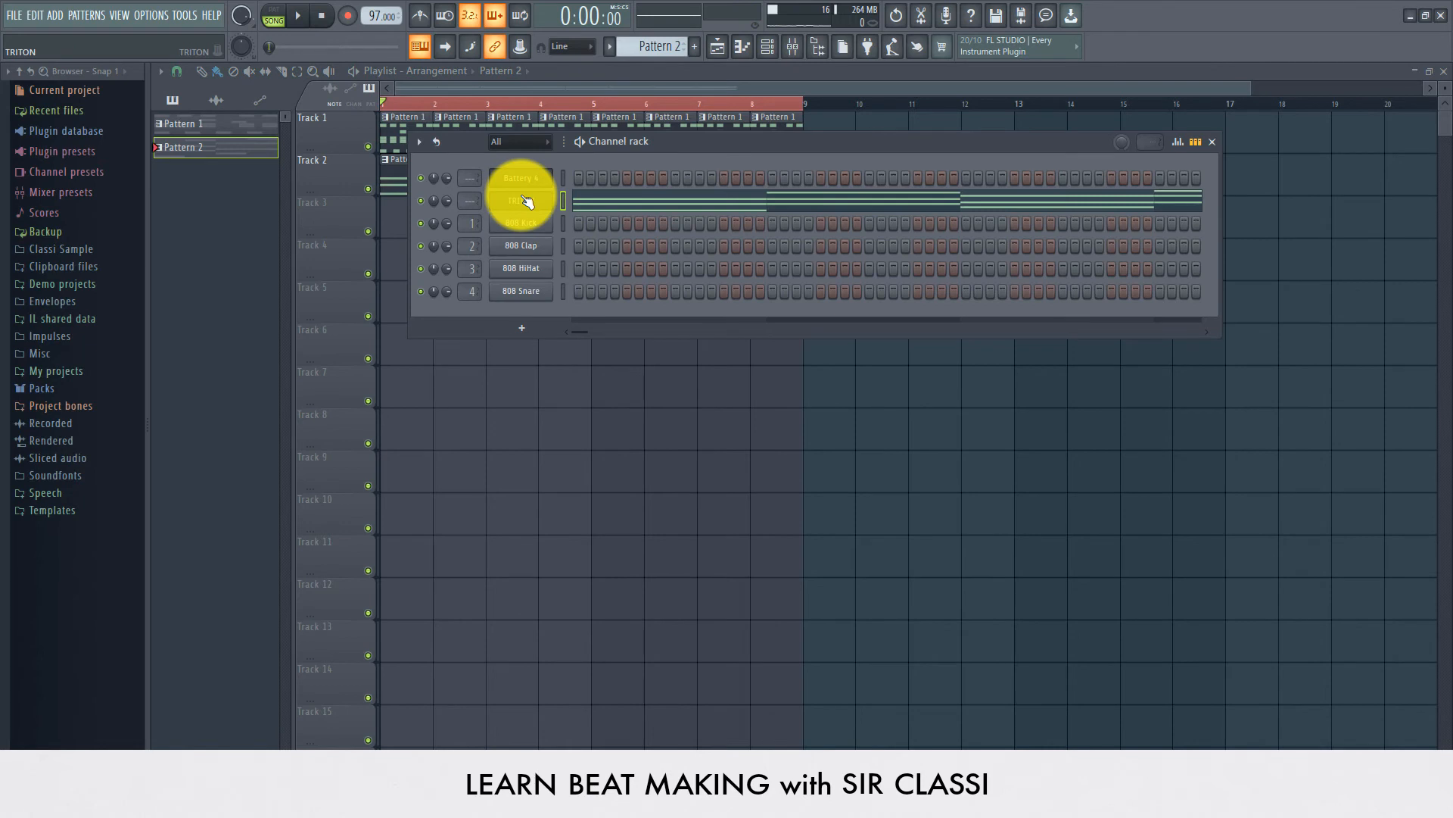
{"action": "right_click", "coordinate": [524, 200]}
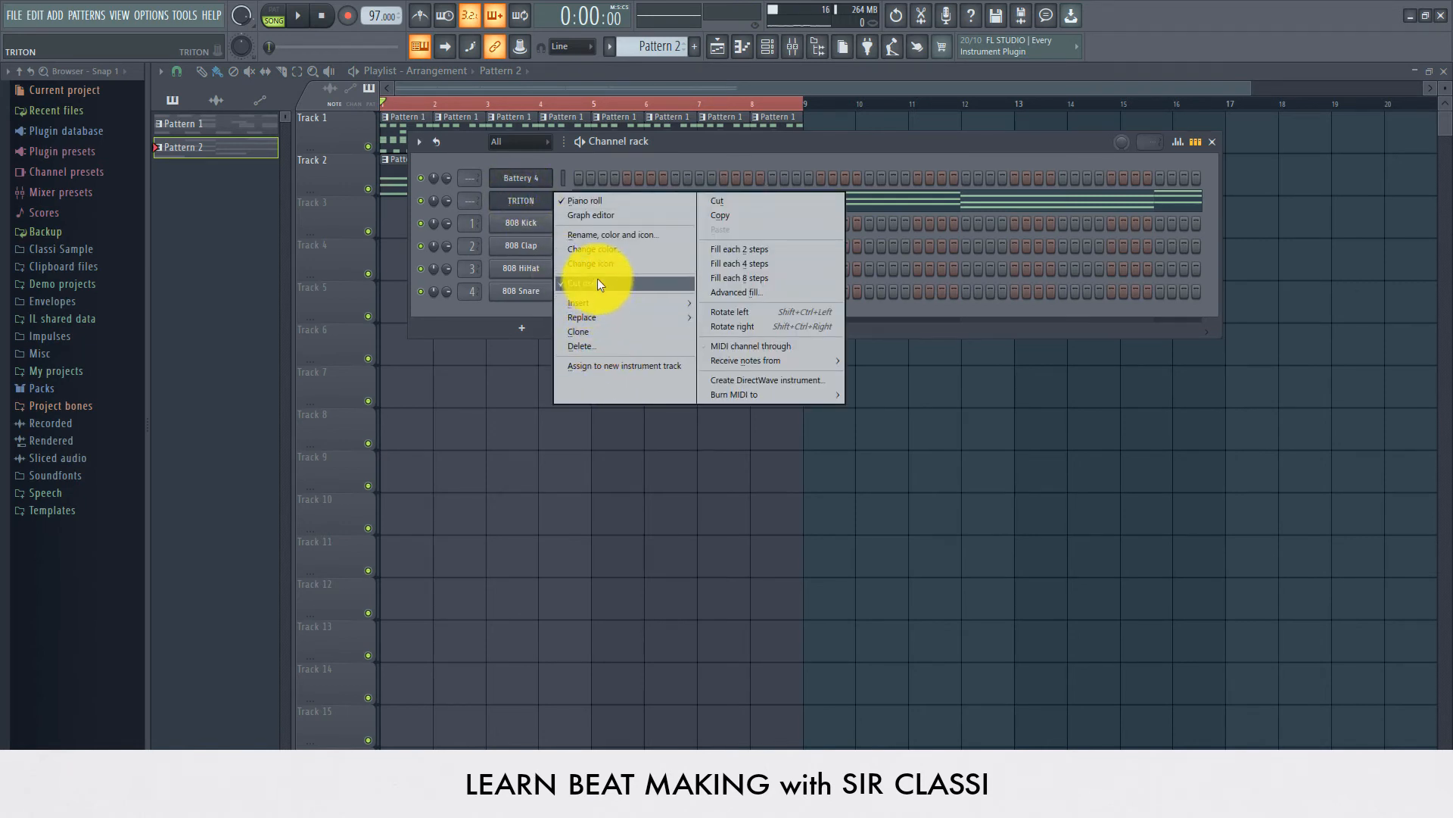
{"action": "left_click", "coordinate": [584, 333]}
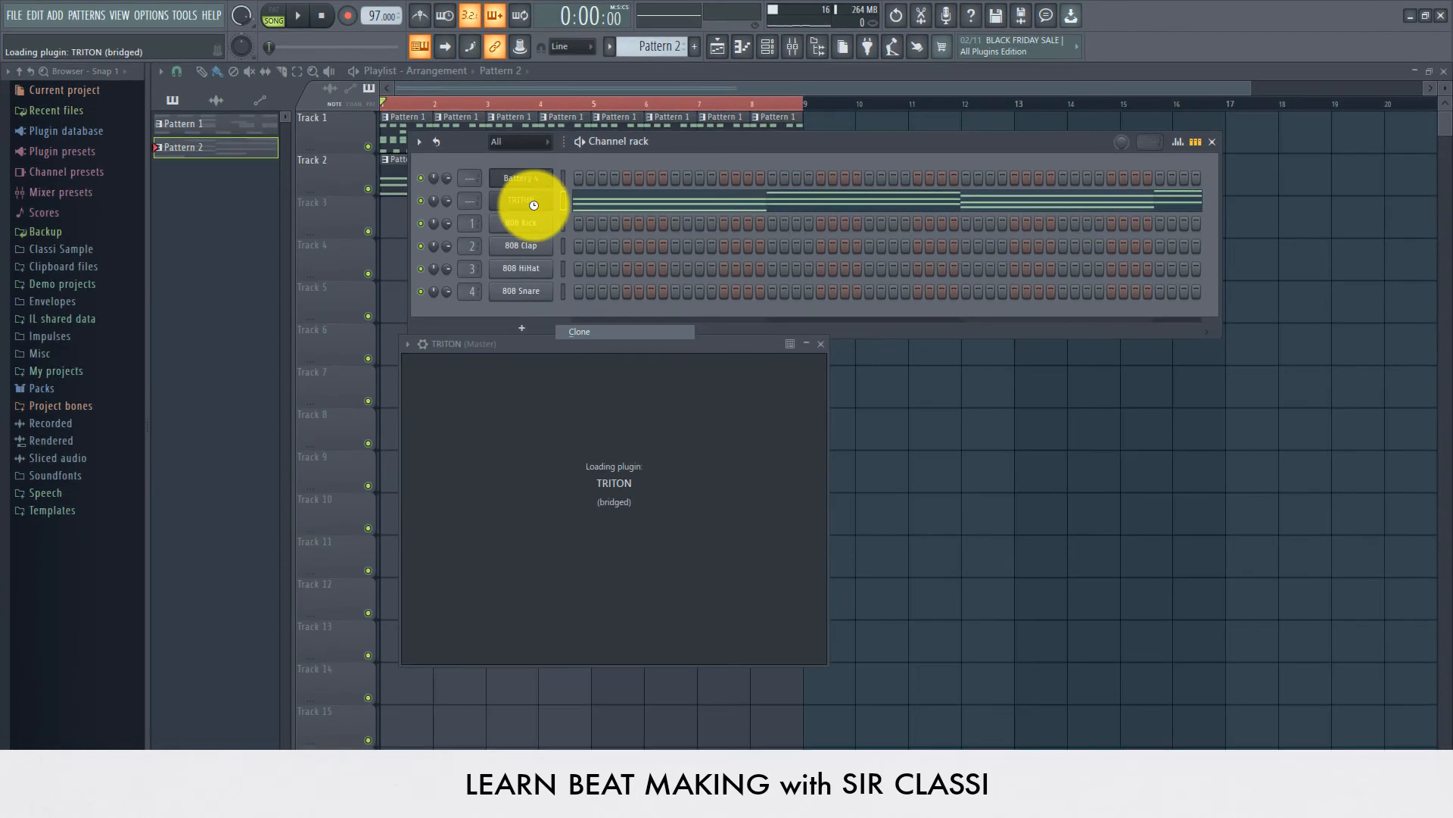
{"action": "left_click_drag", "start_coordinate": [620, 351], "coordinate": [636, 318]}
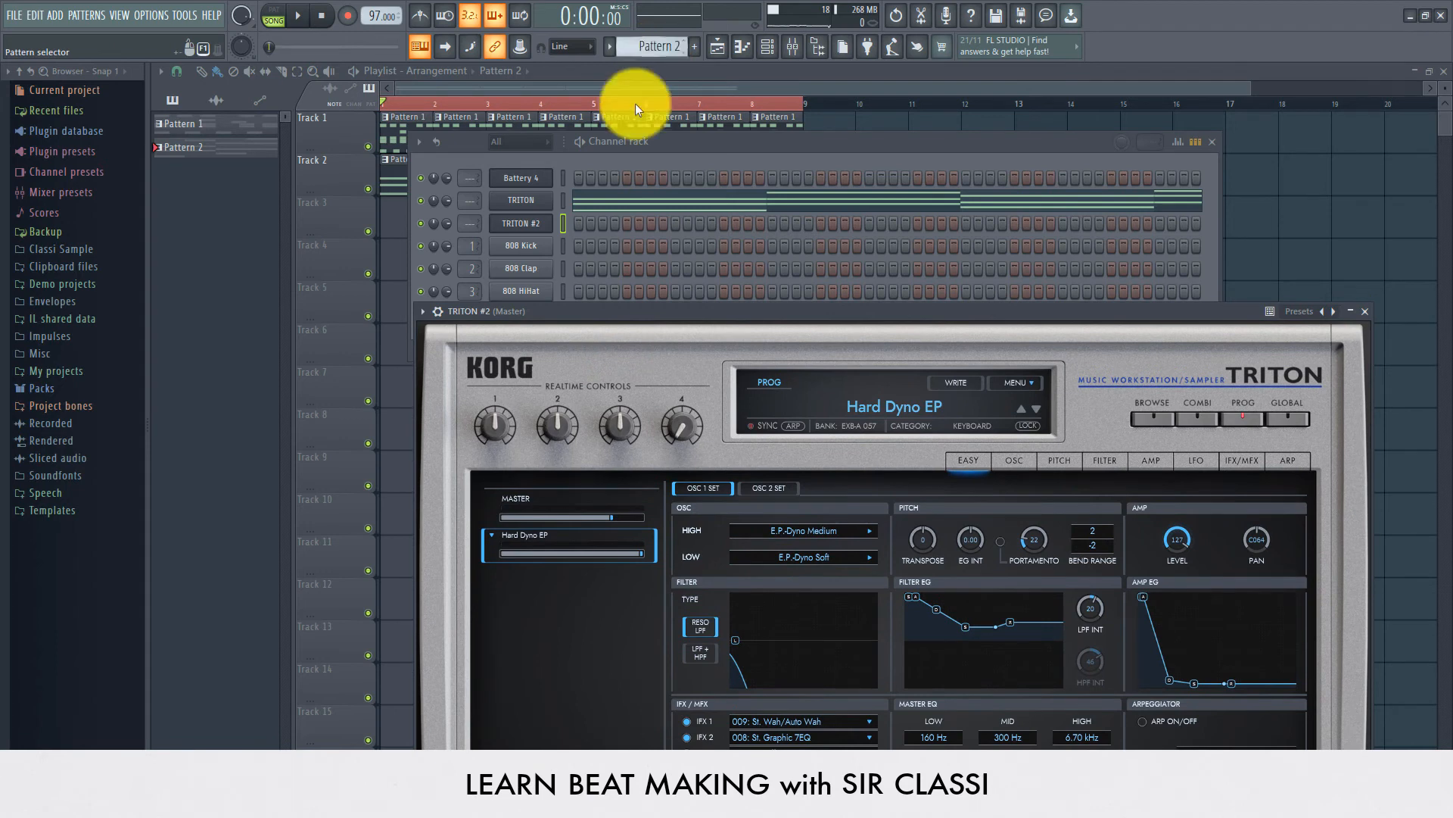
Step: Copy the TRITON channel's notes, paste them into TRITON #2 in Pattern 3, and play the pattern
{"action": "right_click", "coordinate": [534, 200]}
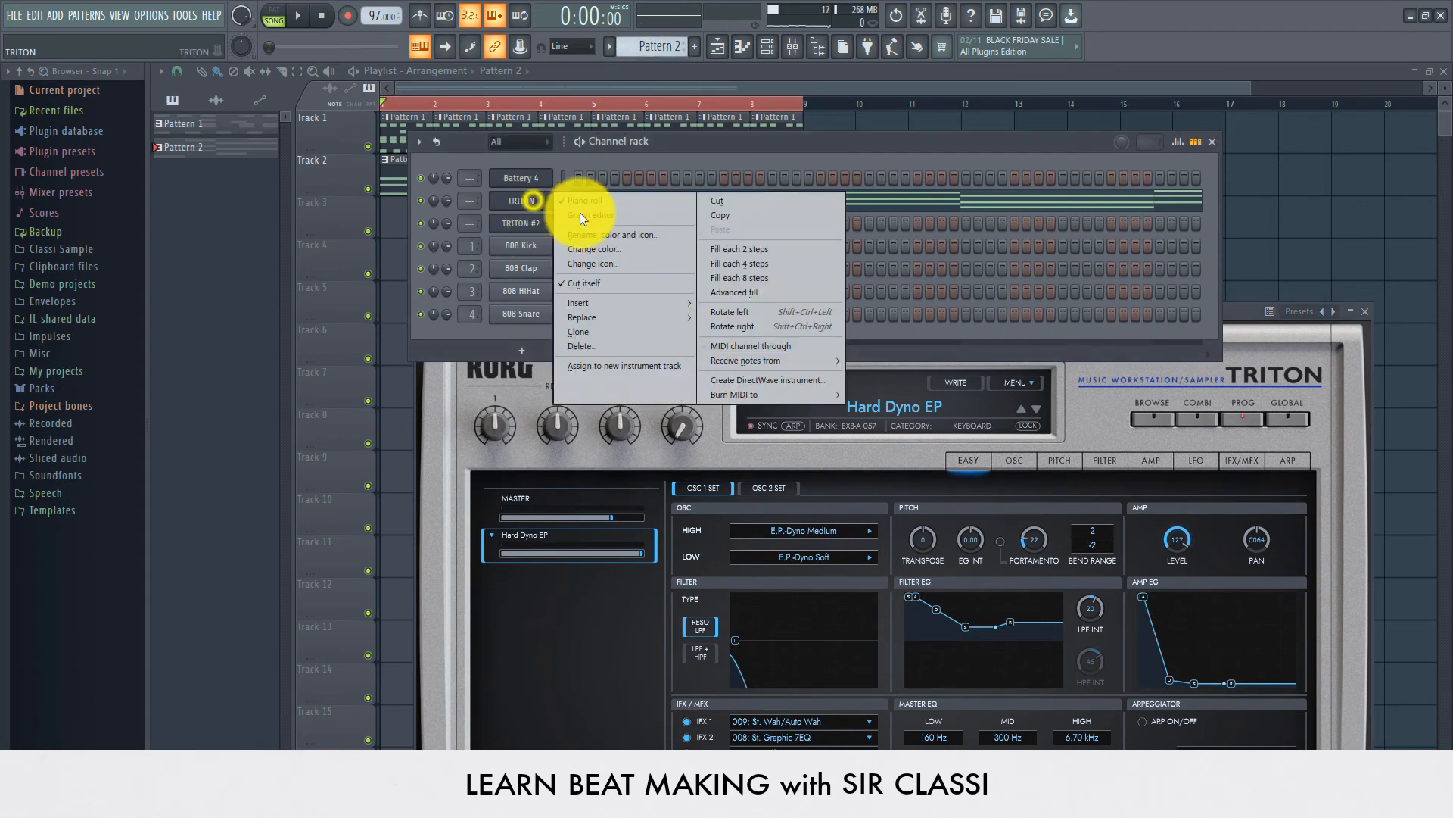
{"action": "left_click", "coordinate": [705, 215]}
{"action": "scroll", "coordinate": [668, 47], "scroll_direction": "up", "scroll_amount": 1}
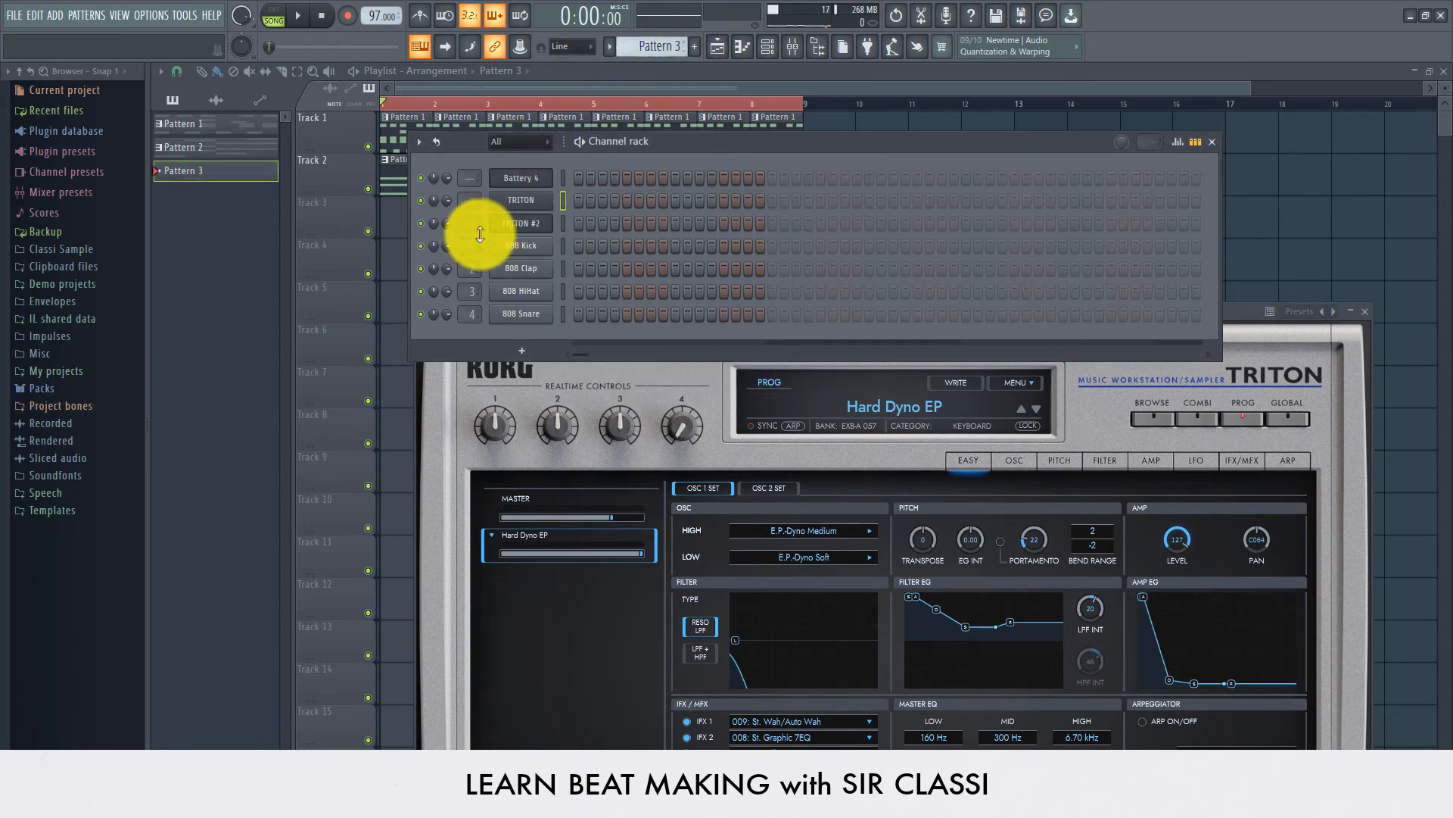
{"action": "right_click", "coordinate": [521, 227]}
{"action": "left_click", "coordinate": [726, 257]}
{"action": "left_click", "coordinate": [298, 15]}
{"action": "left_click", "coordinate": [274, 15]}
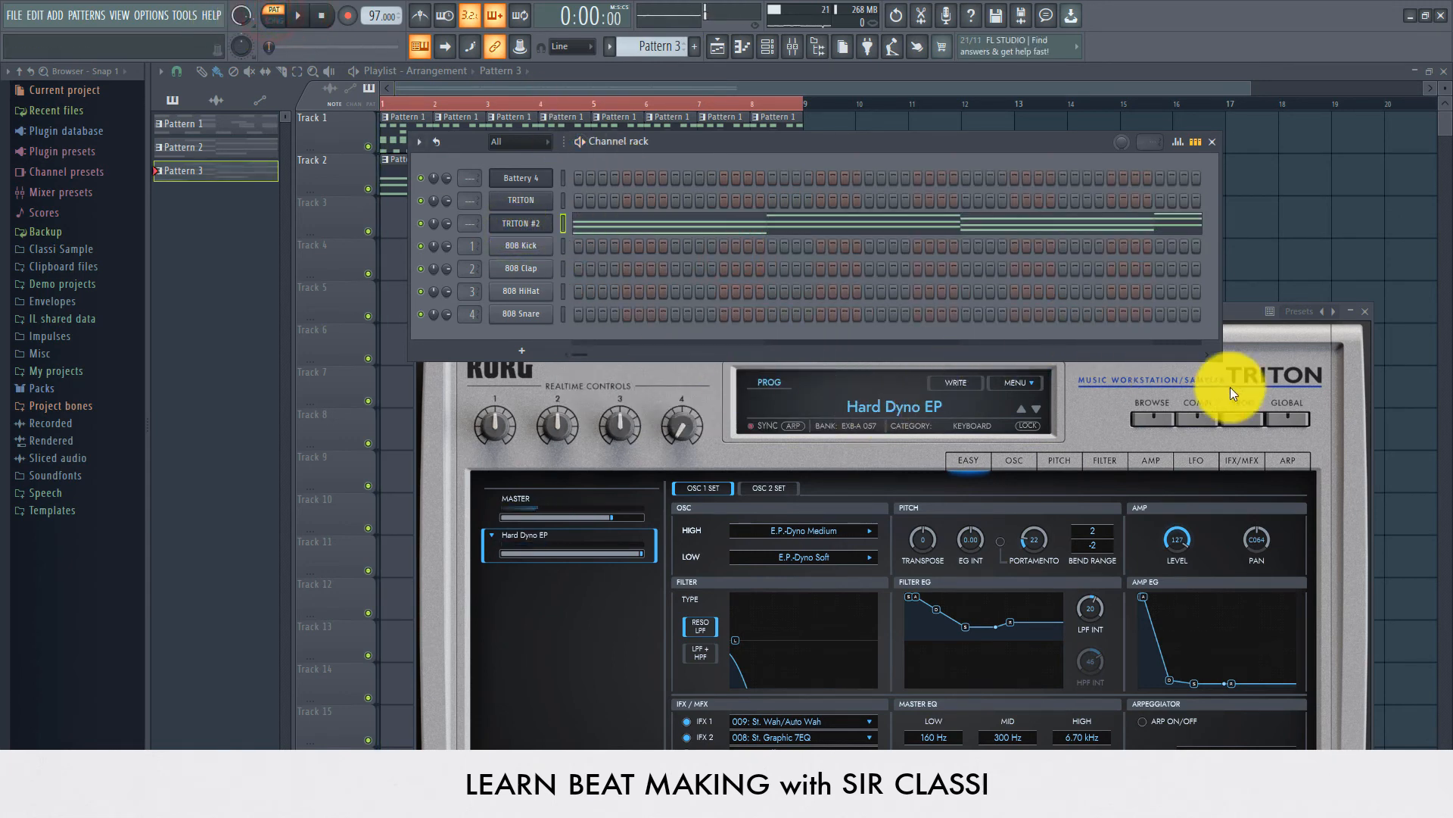
Step: Load the Mondo'Rimba preset from the Bell/Mallet category on the TRITON #2 instrument
{"action": "left_click", "coordinate": [1242, 334]}
{"action": "left_click_drag", "start_coordinate": [936, 316], "coordinate": [777, 258]}
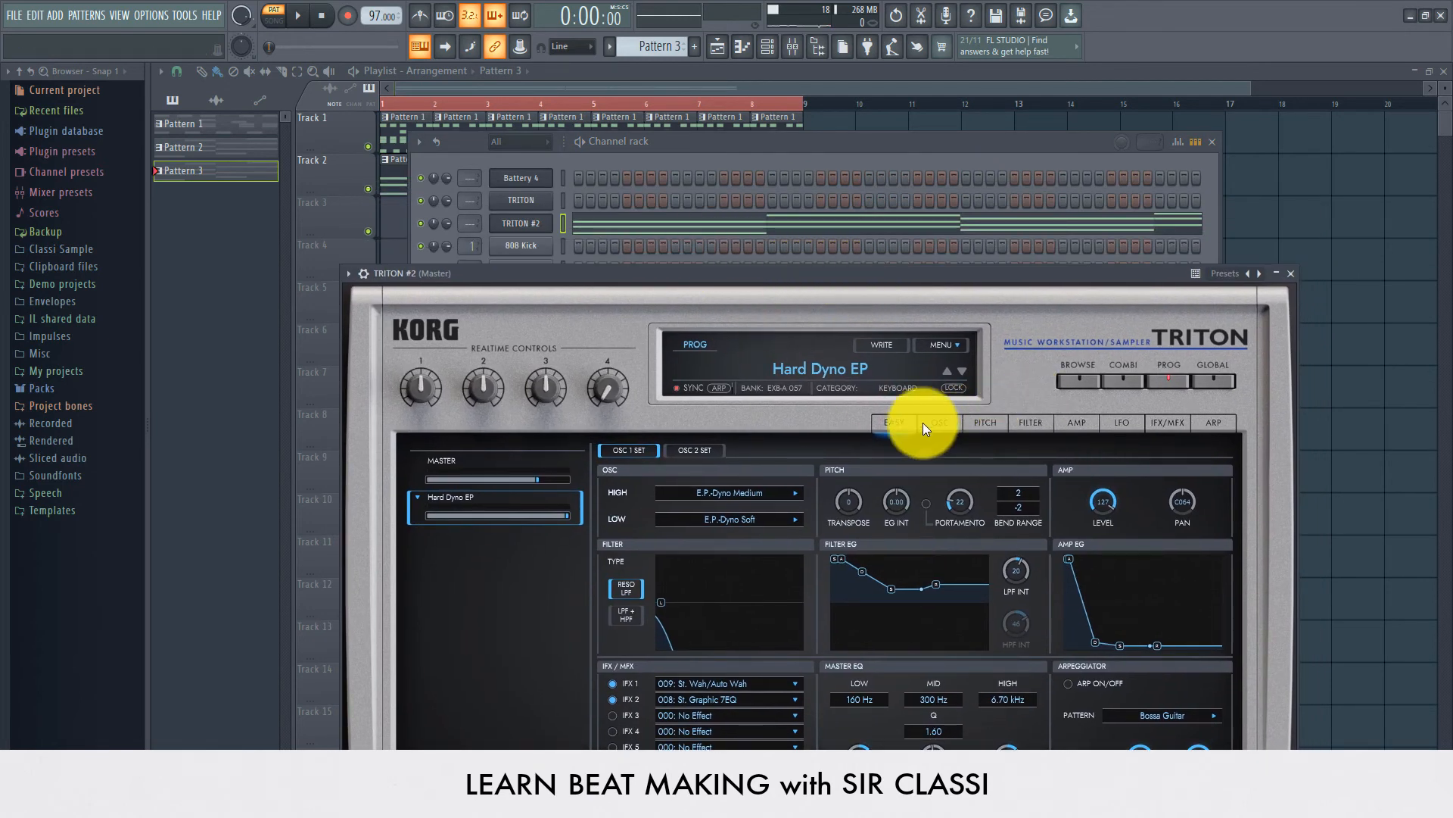
{"action": "left_click", "coordinate": [1078, 384]}
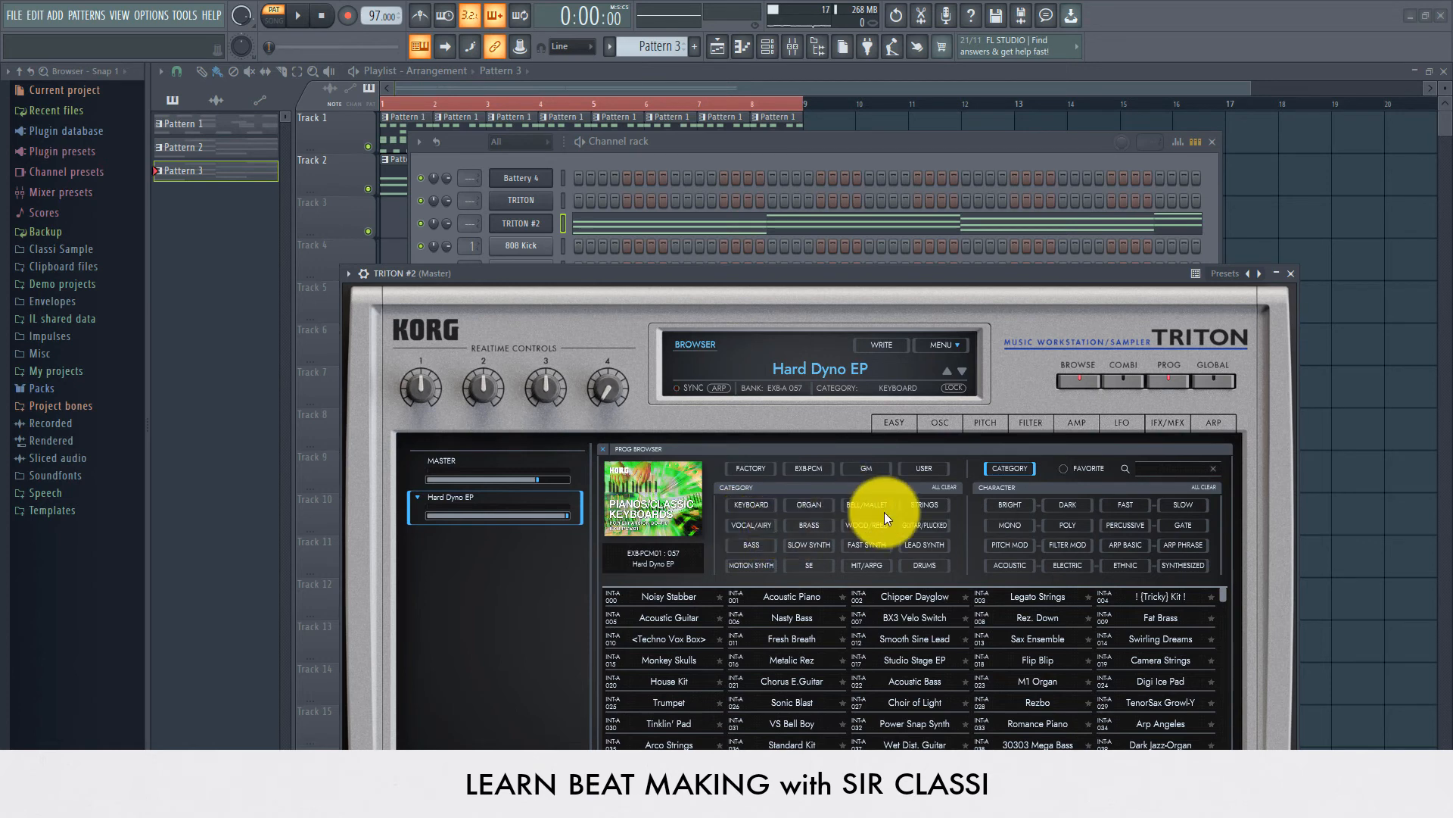
{"action": "left_click", "coordinate": [865, 506]}
{"action": "left_click", "coordinate": [801, 634]}
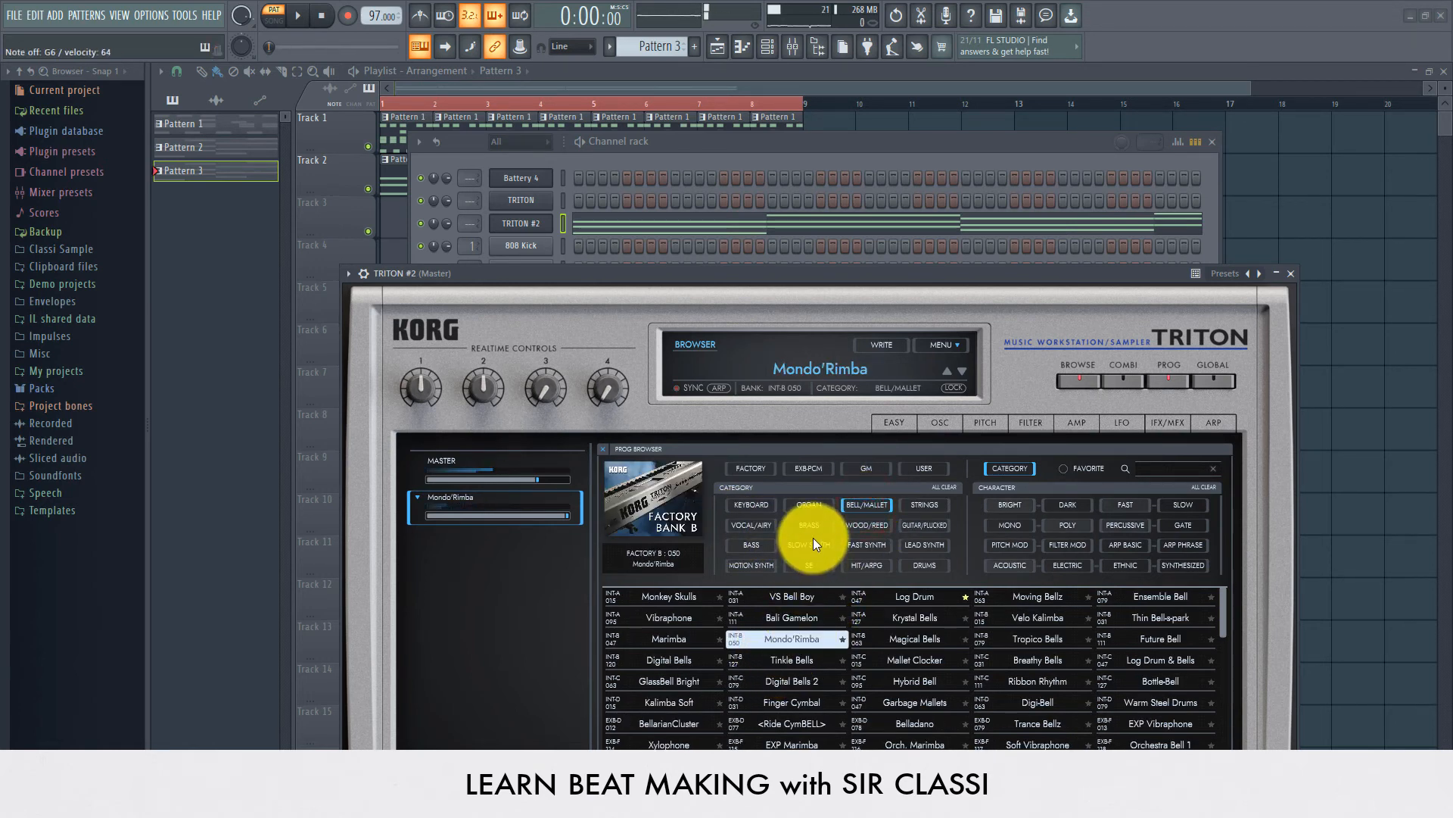
Step: Open the TRITON #2 piano roll for Pattern 3 and play the pattern back
{"action": "right_click", "coordinate": [540, 226]}
{"action": "left_click", "coordinate": [513, 232]}
{"action": "left_click", "coordinate": [297, 15]}
{"action": "left_click", "coordinate": [622, 223]}
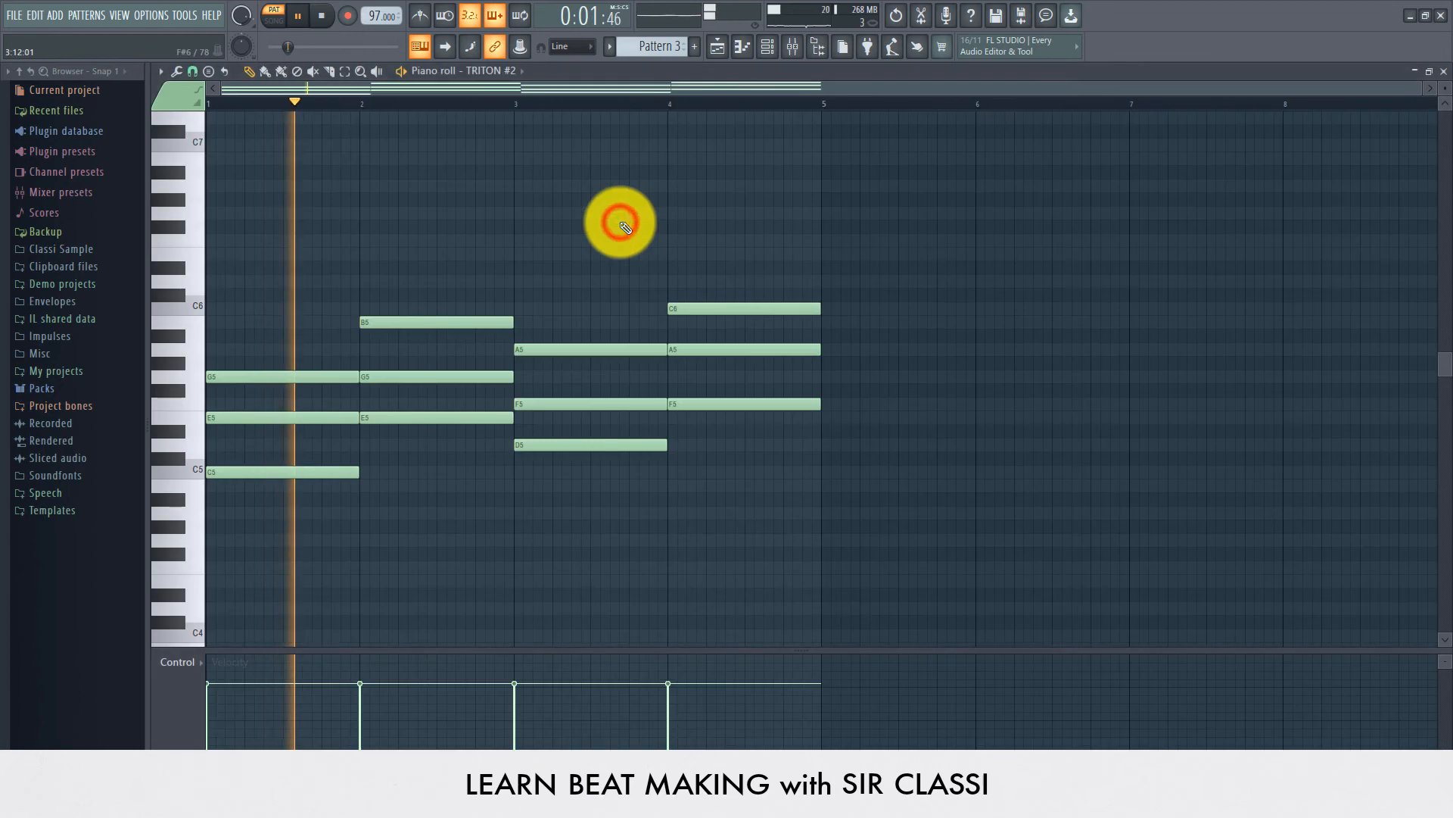
{"action": "key", "text": "space"}
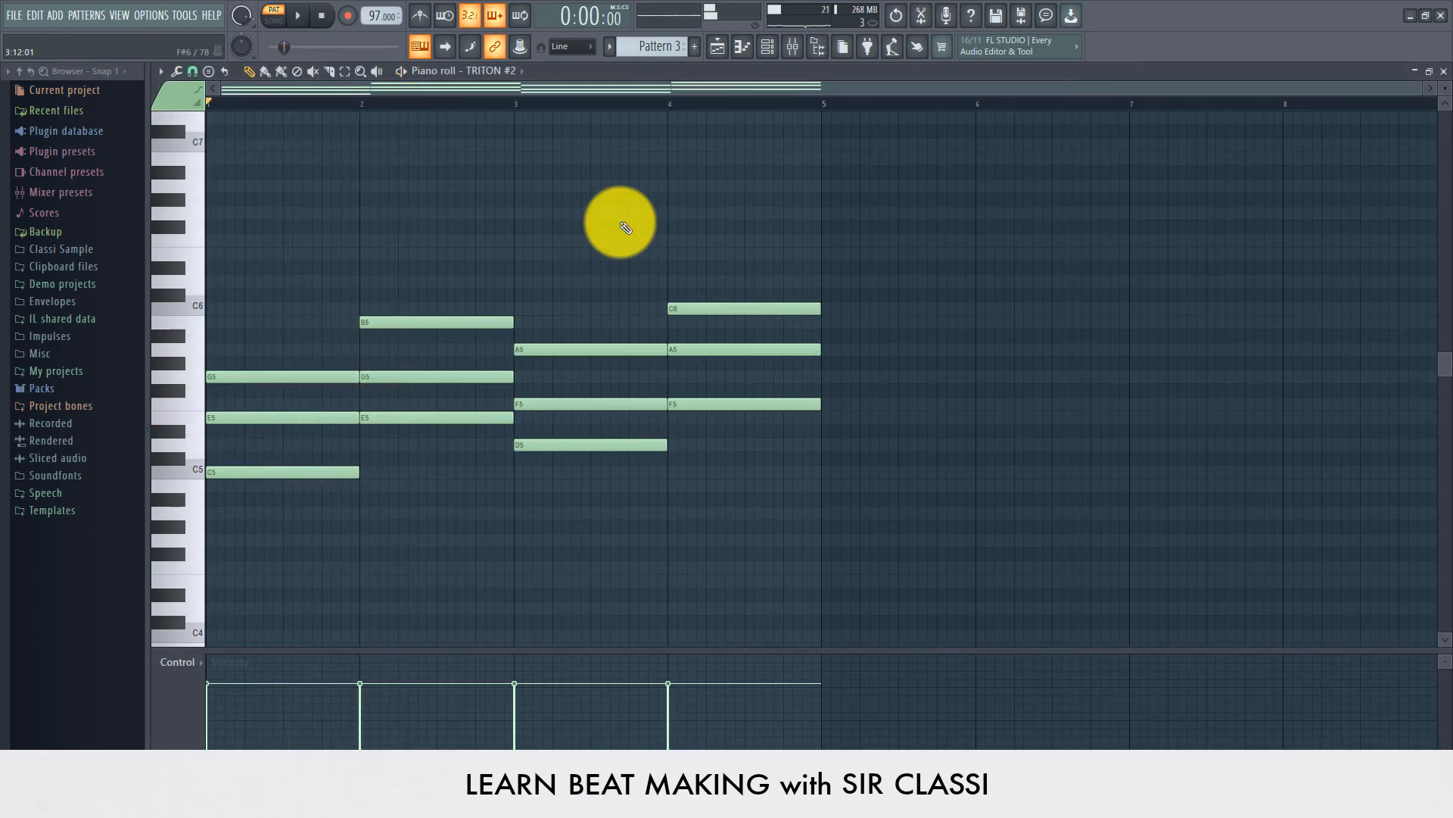
{"action": "key", "text": "space"}
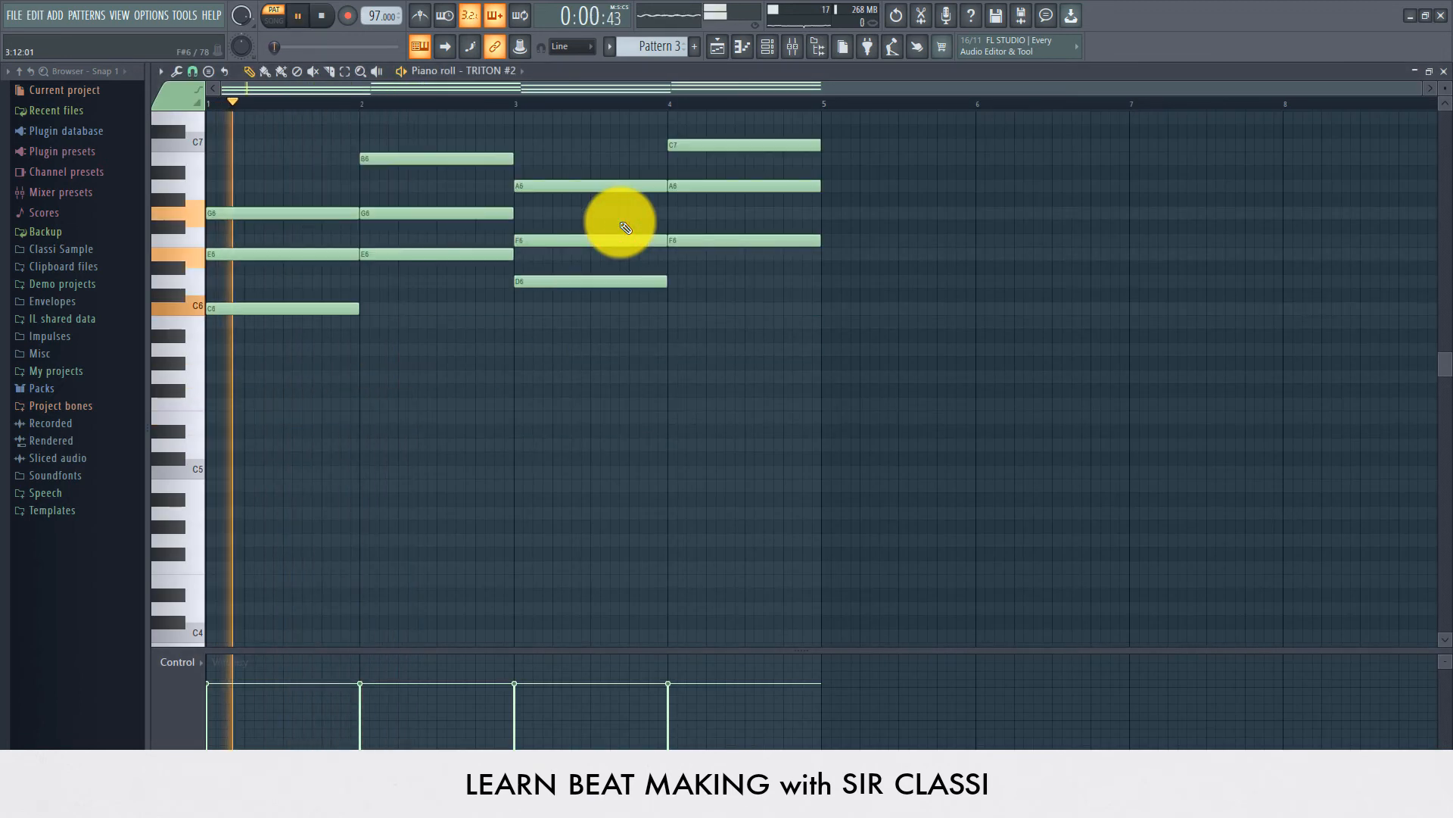
{"action": "key", "text": "space"}
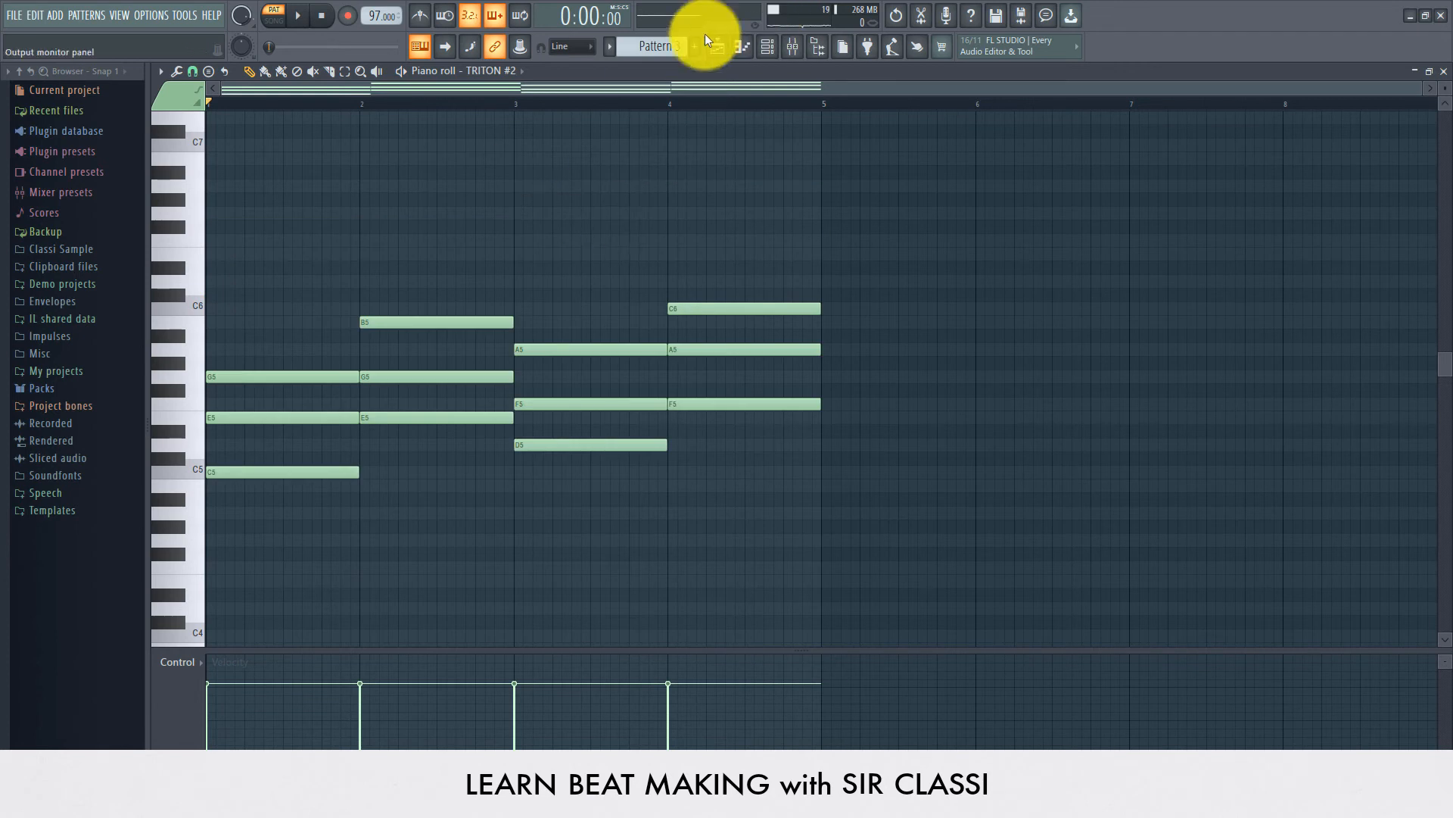
Step: Place Pattern 3 on Track 3 at bar 1 in the playlist, switch to song mode and play the arrangement
{"action": "left_click", "coordinate": [711, 53]}
{"action": "left_click", "coordinate": [415, 224]}
{"action": "left_click", "coordinate": [265, 22]}
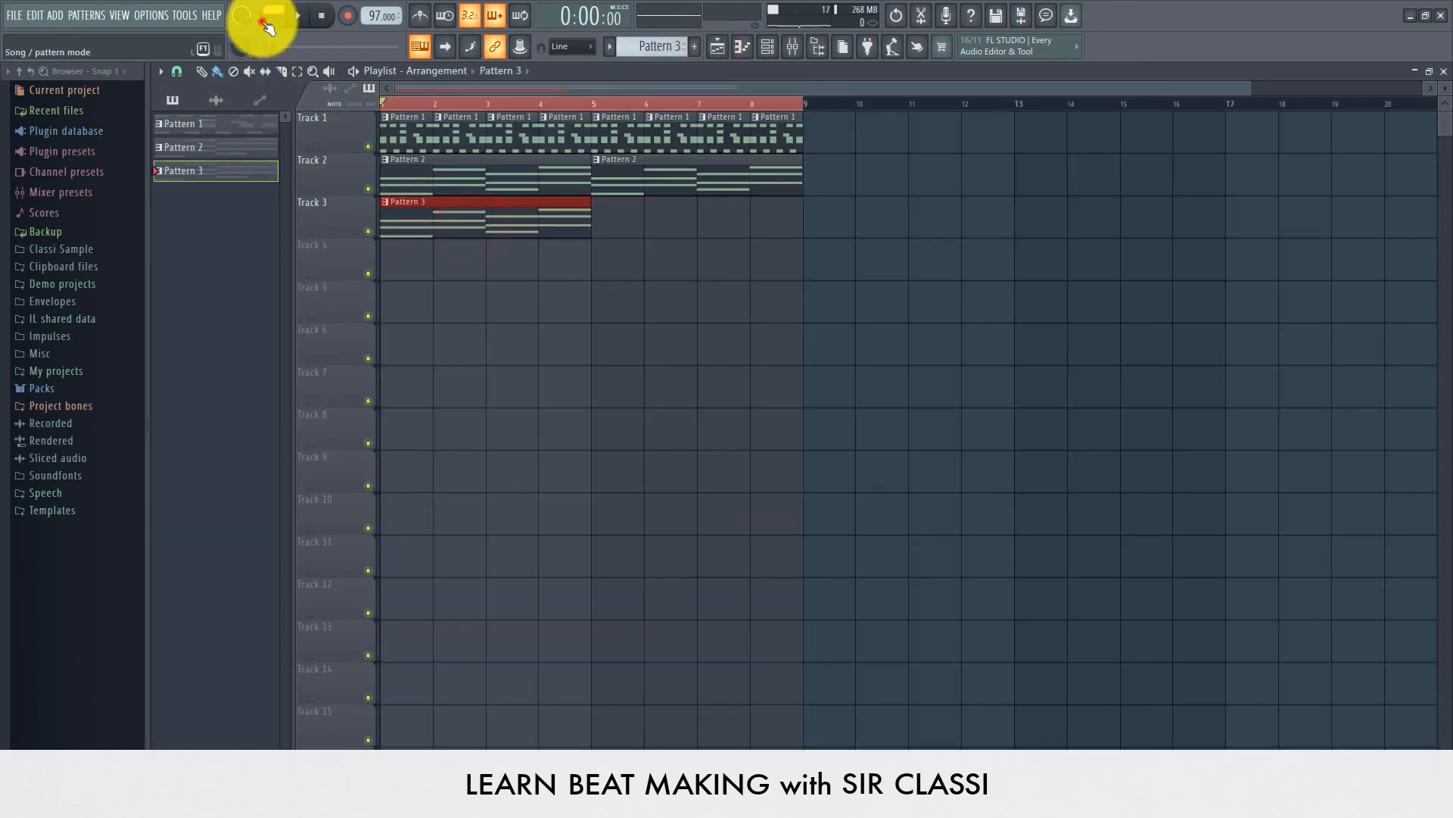
{"action": "key", "text": "space"}
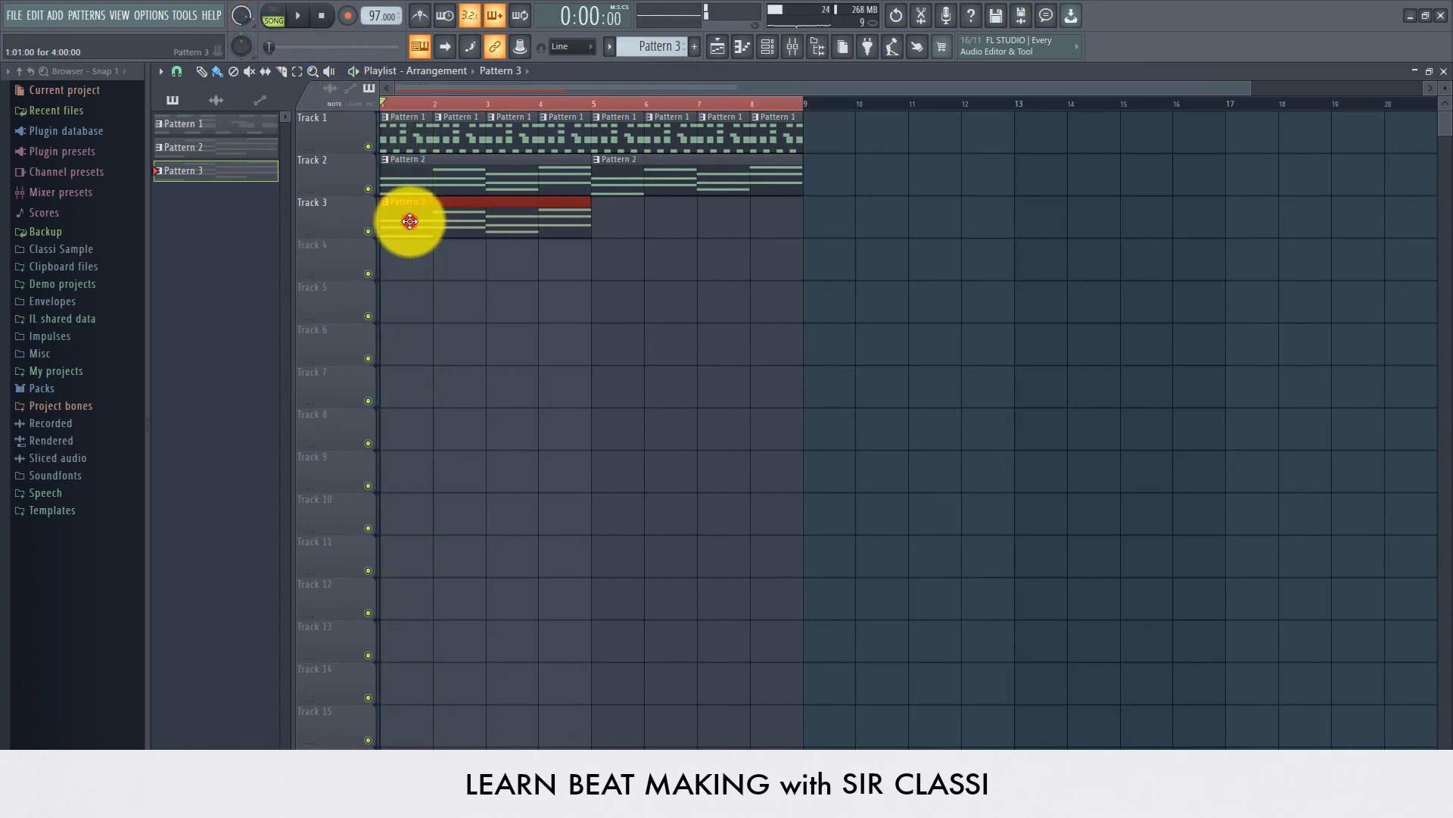
{"action": "key", "text": "space"}
Step: Open the Pattern 3 clip's piano roll and transpose the TRITON #2 chord notes up one octave
{"action": "double_click", "coordinate": [409, 222]}
{"action": "key", "text": "ctrl+Up"}
{"action": "key", "text": "space"}
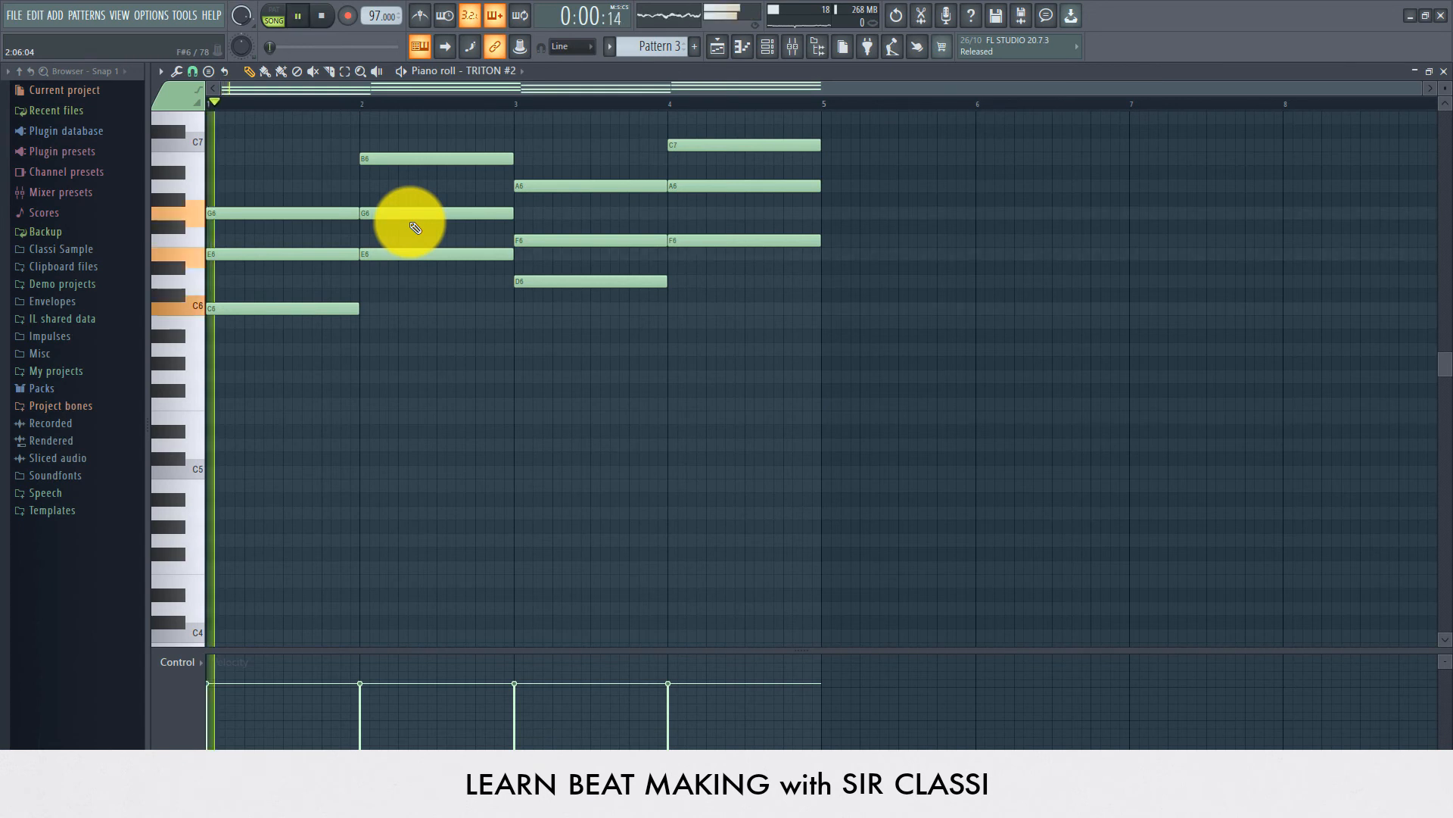
{"action": "scroll", "coordinate": [545, 428], "scroll_direction": "up", "scroll_amount": 4}
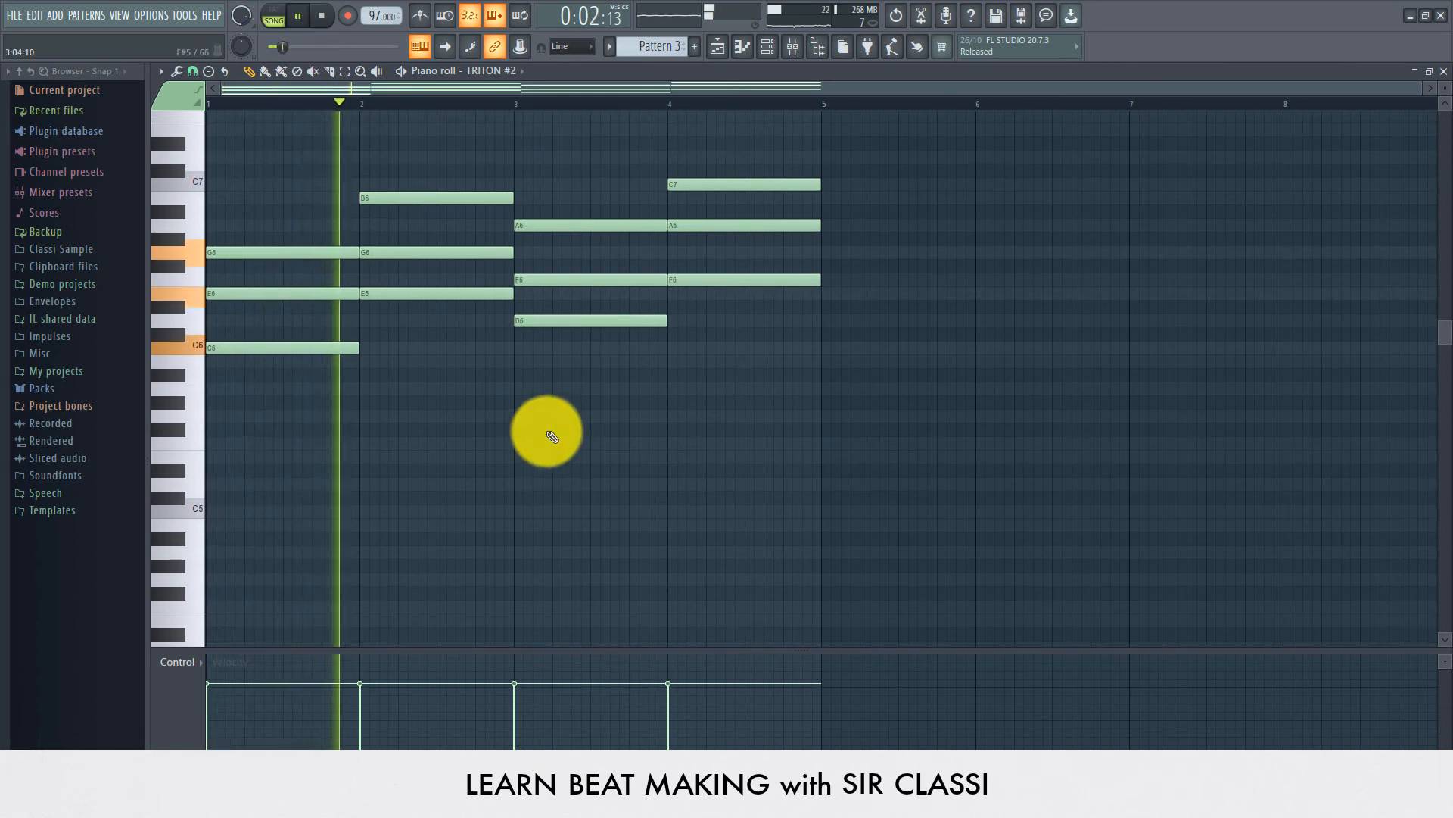
{"action": "key", "text": "space"}
{"action": "key", "text": "ctrl+Up"}
{"action": "key", "text": "space"}
{"action": "key", "text": "ctrl+Down"}
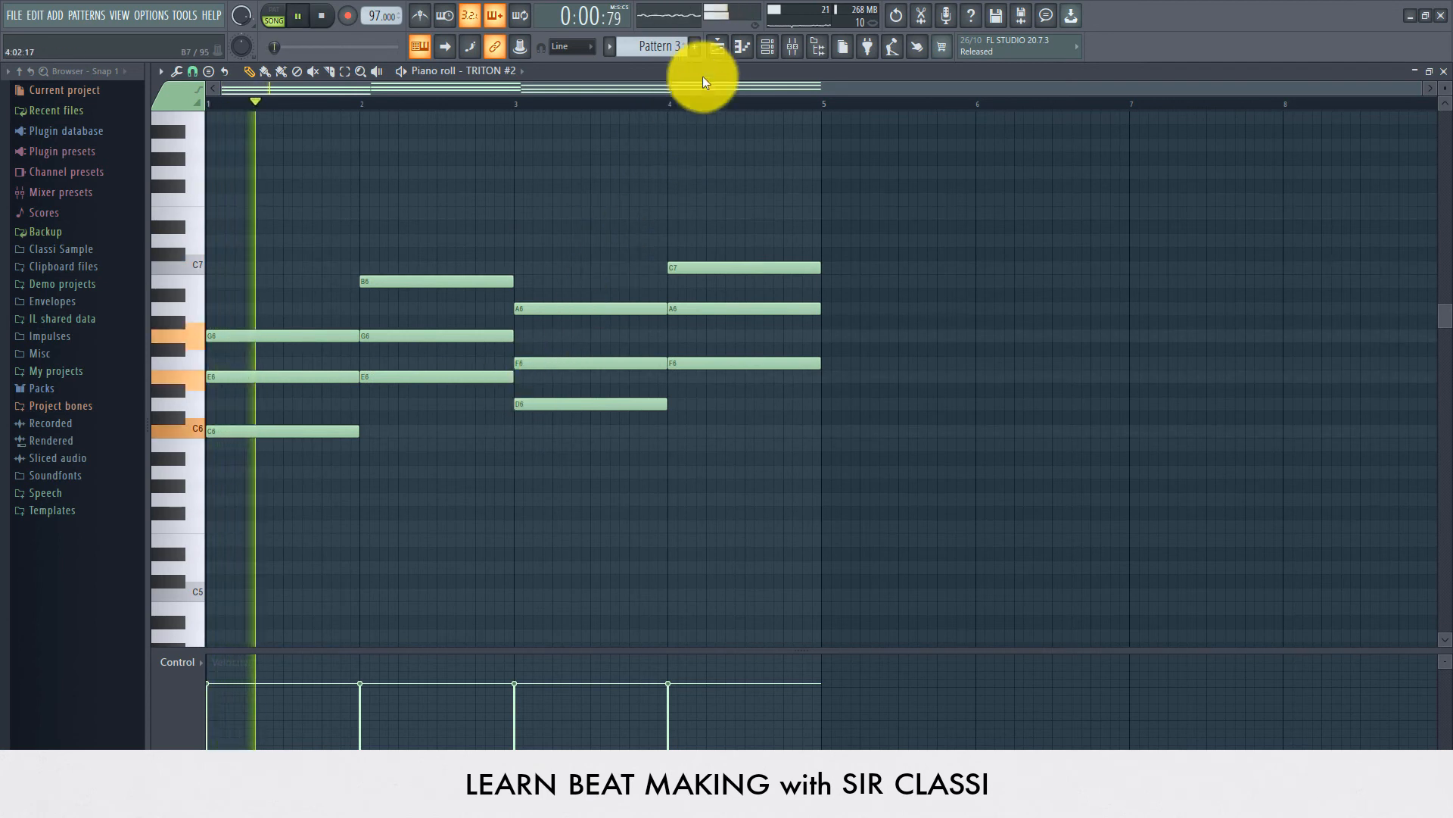
Step: Play the transposed Pattern 3 chords back from the piano roll
{"action": "left_click", "coordinate": [716, 47]}
{"action": "key", "text": "space"}
{"action": "key", "text": "space"}
{"action": "left_click", "coordinate": [367, 189]}
{"action": "double_click", "coordinate": [432, 232]}
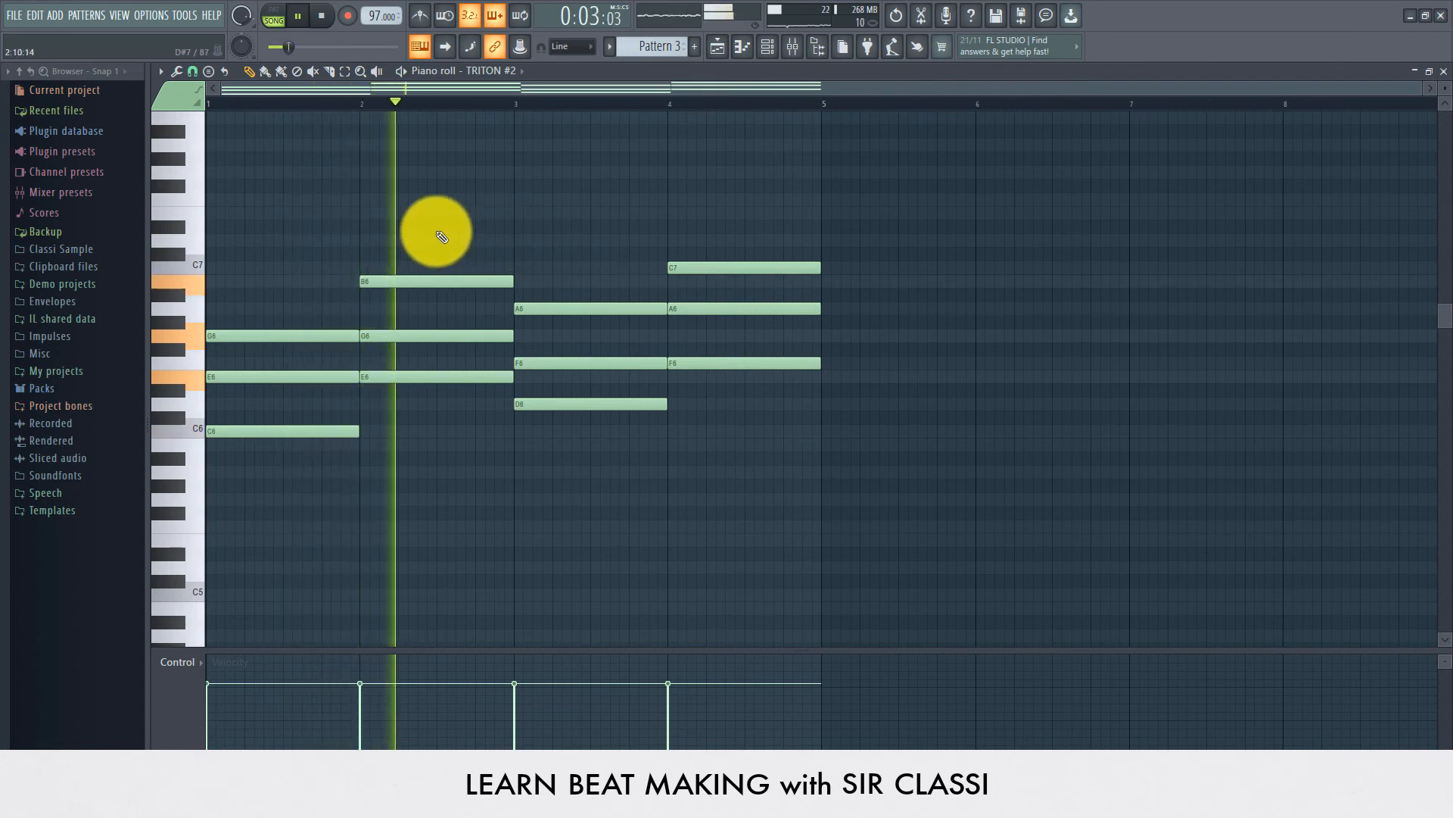
{"action": "scroll", "coordinate": [288, 216], "scroll_direction": "up", "scroll_amount": 3}
{"action": "key", "text": "space"}
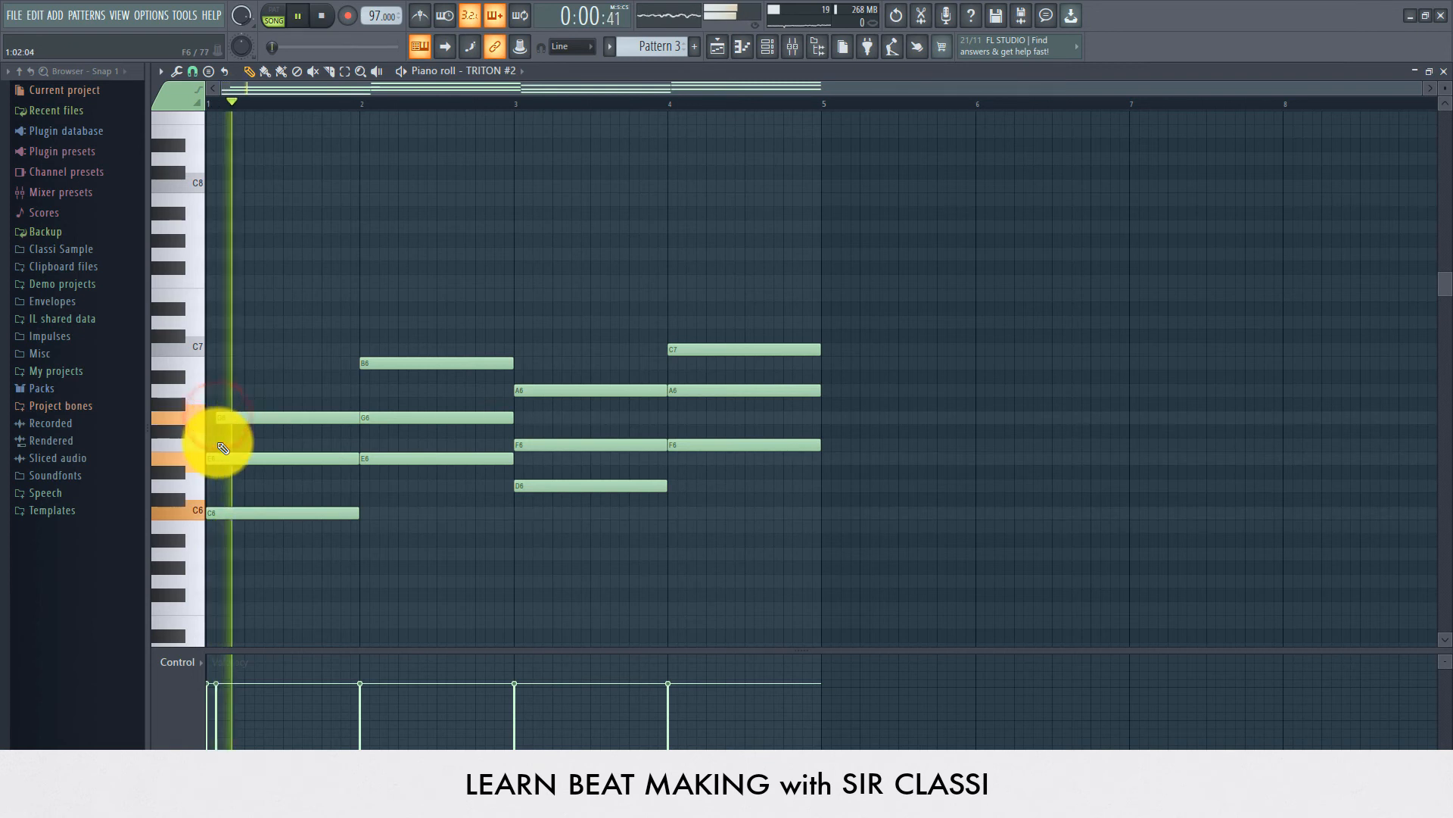
Step: Shift the upper notes of the first two chords slightly later to create a strummed effect
{"action": "left_click_drag", "start_coordinate": [226, 461], "coordinate": [236, 458]}
{"action": "key", "text": "space"}
{"action": "key", "text": "space"}
{"action": "key", "text": "space"}
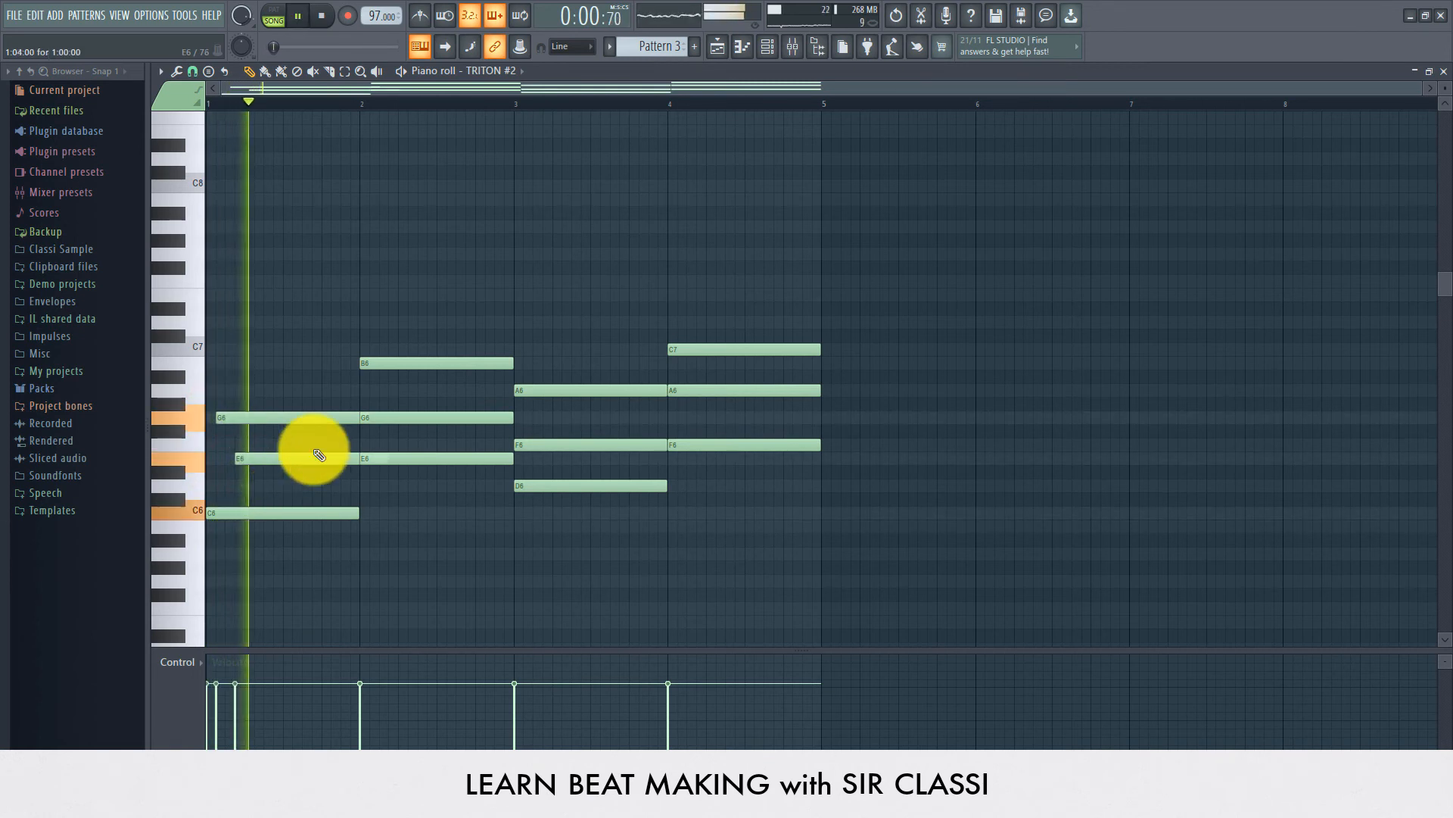
{"action": "left_click_drag", "start_coordinate": [396, 416], "coordinate": [411, 416]}
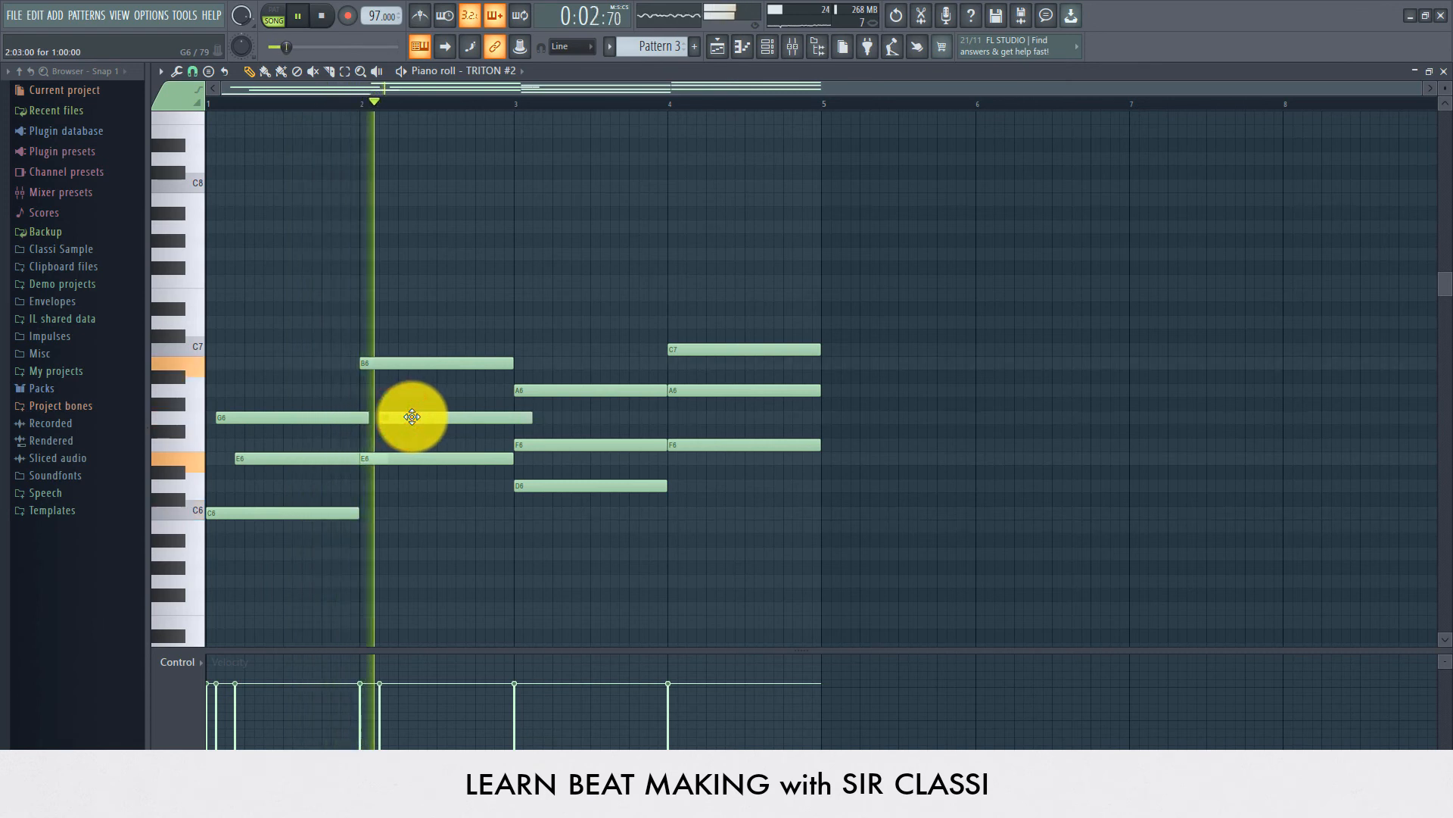
{"action": "key", "text": "space"}
{"action": "key", "text": "space"}
{"action": "left_click_drag", "start_coordinate": [385, 363], "coordinate": [397, 363]}
{"action": "left_click_drag", "start_coordinate": [392, 415], "coordinate": [403, 416]}
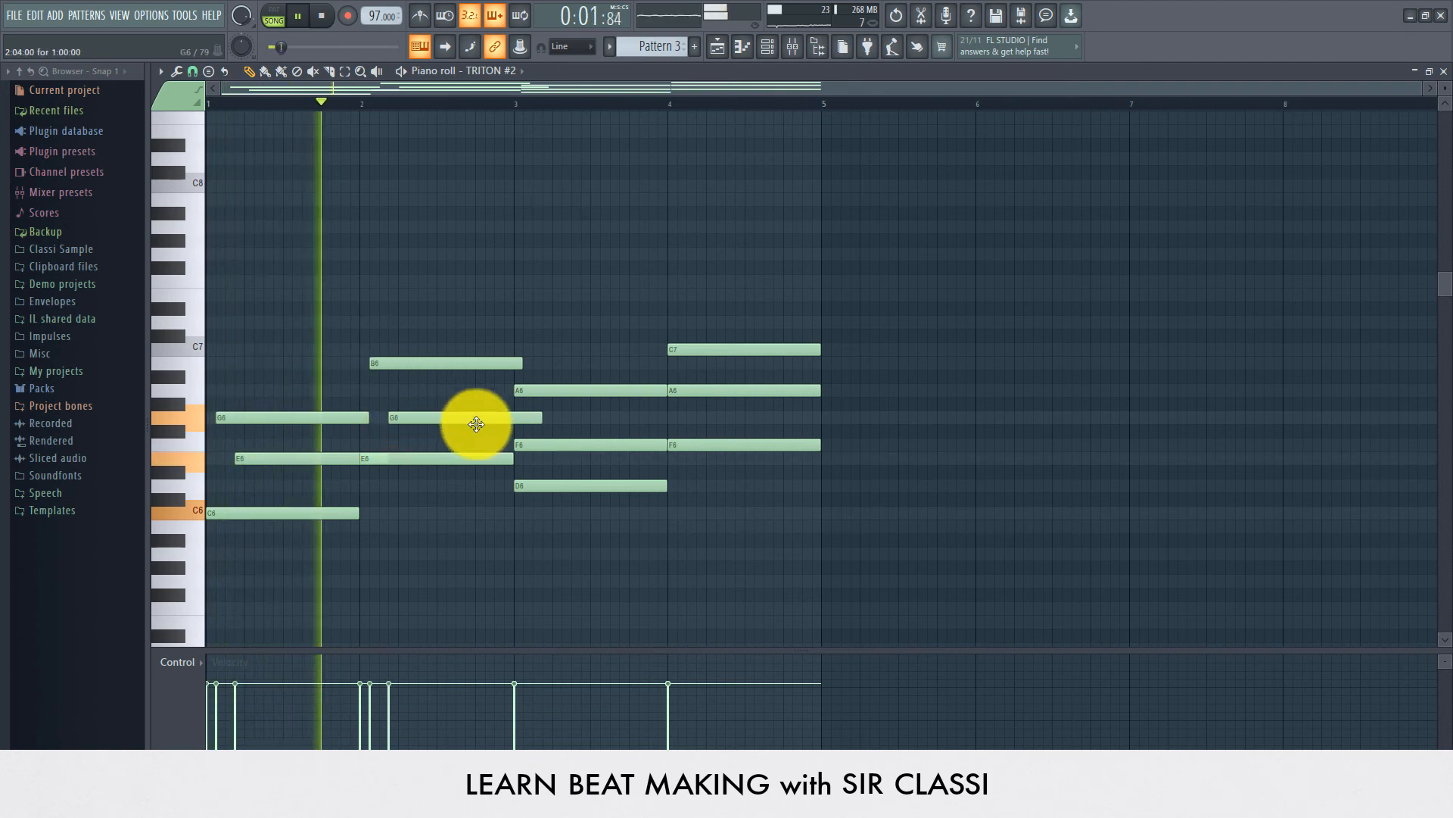
Step: Shift the F6 and A6 notes of the third chord slightly later for the strum
{"action": "scroll", "coordinate": [513, 455], "scroll_direction": "up", "scroll_amount": 1}
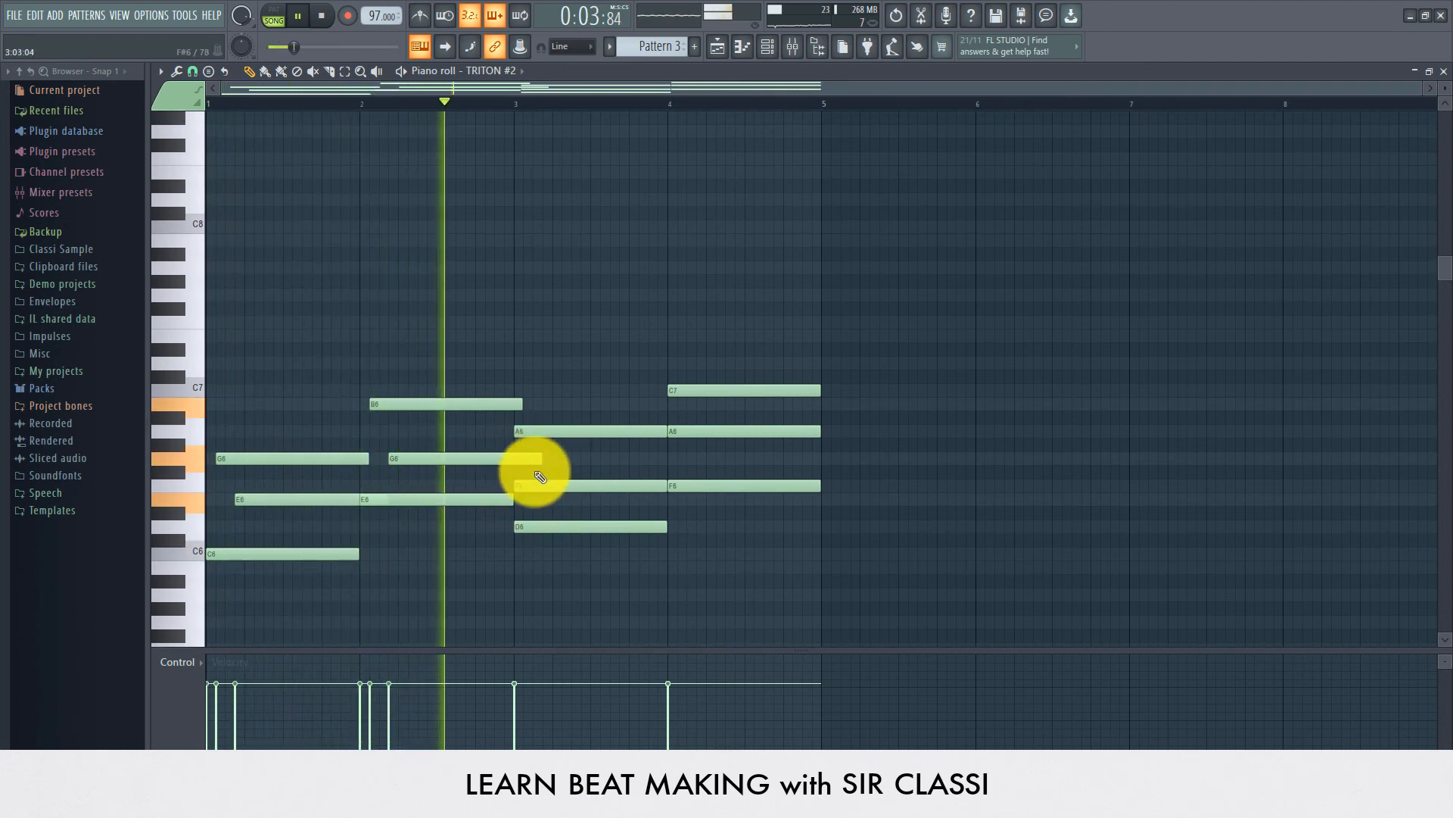
{"action": "left_click", "coordinate": [531, 486]}
{"action": "key", "text": "space"}
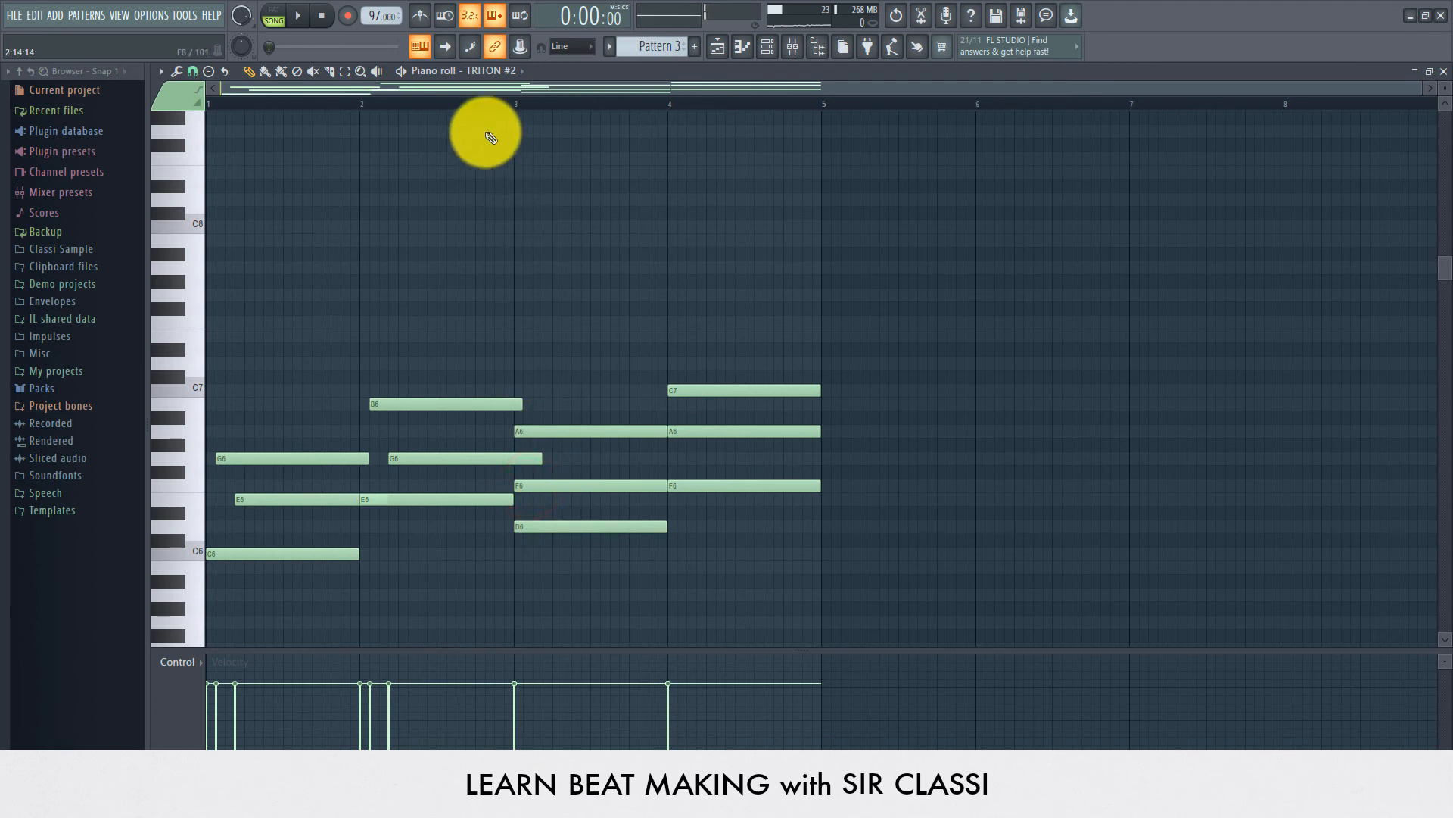
{"action": "left_click", "coordinate": [552, 483]}
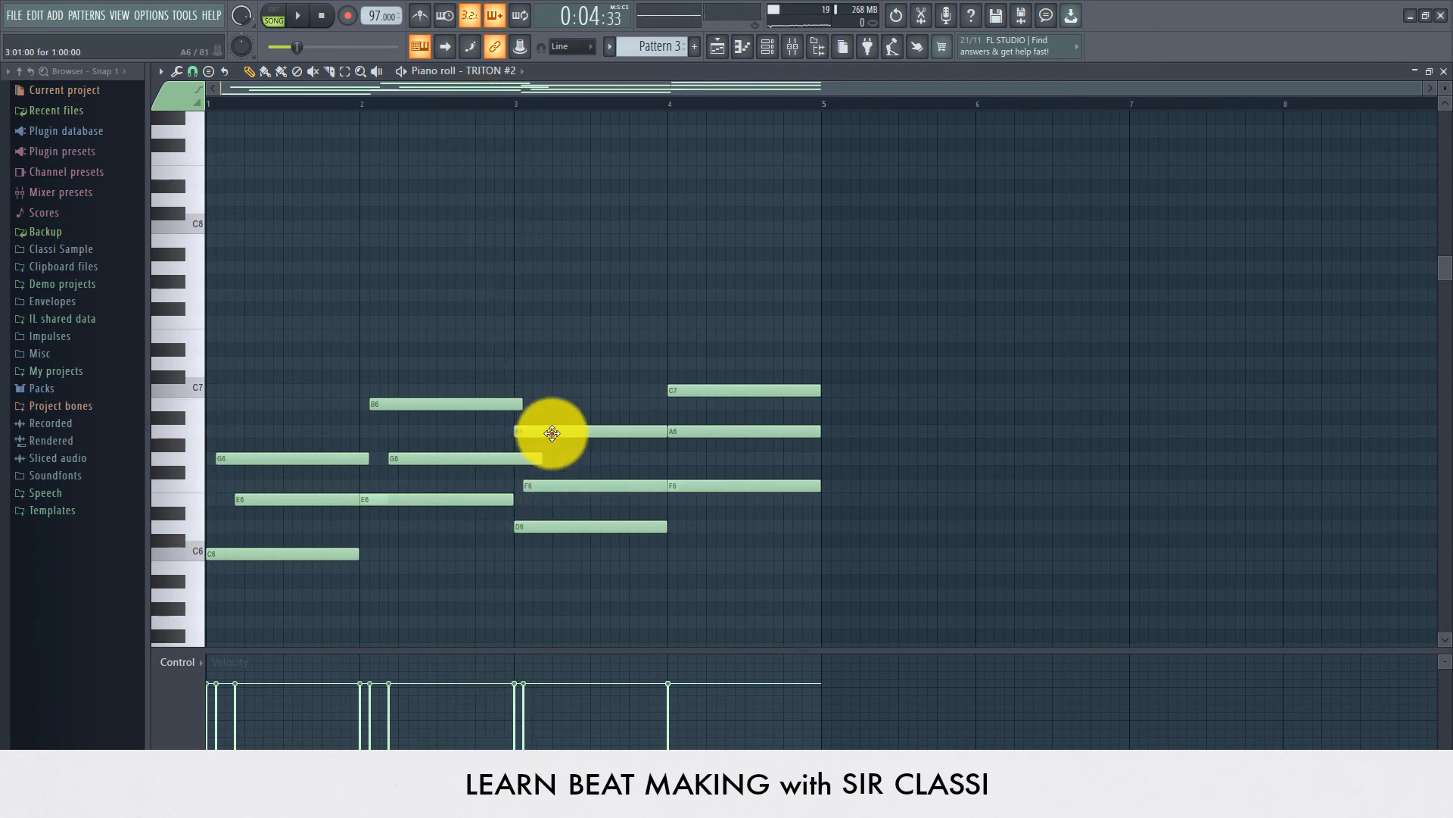
{"action": "left_click_drag", "start_coordinate": [550, 431], "coordinate": [577, 431]}
{"action": "key", "text": "space"}
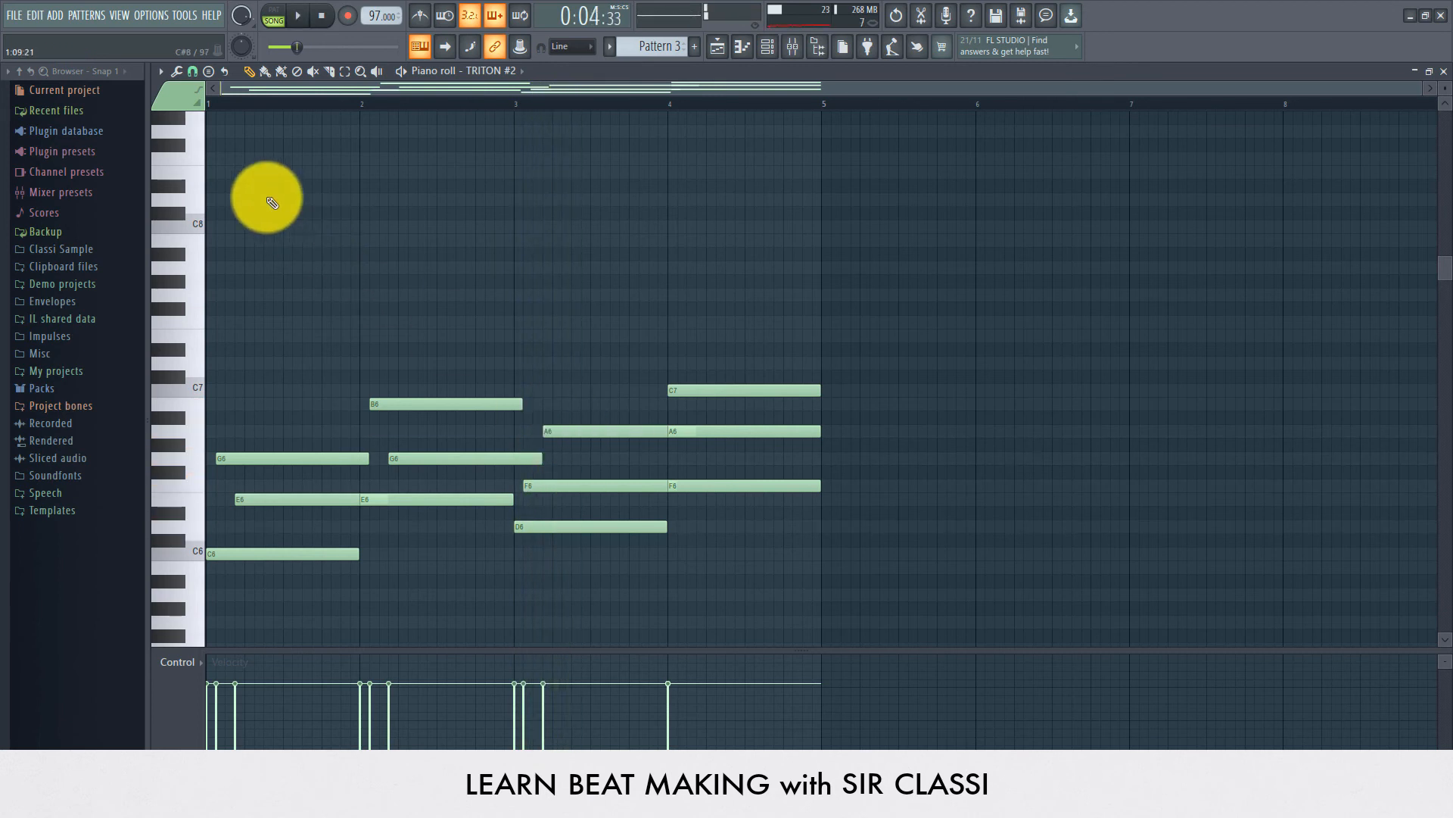
Step: Offset the A6 and C7 notes of the fourth chord later and trim their ends back to bar 5
{"action": "left_click", "coordinate": [217, 101]}
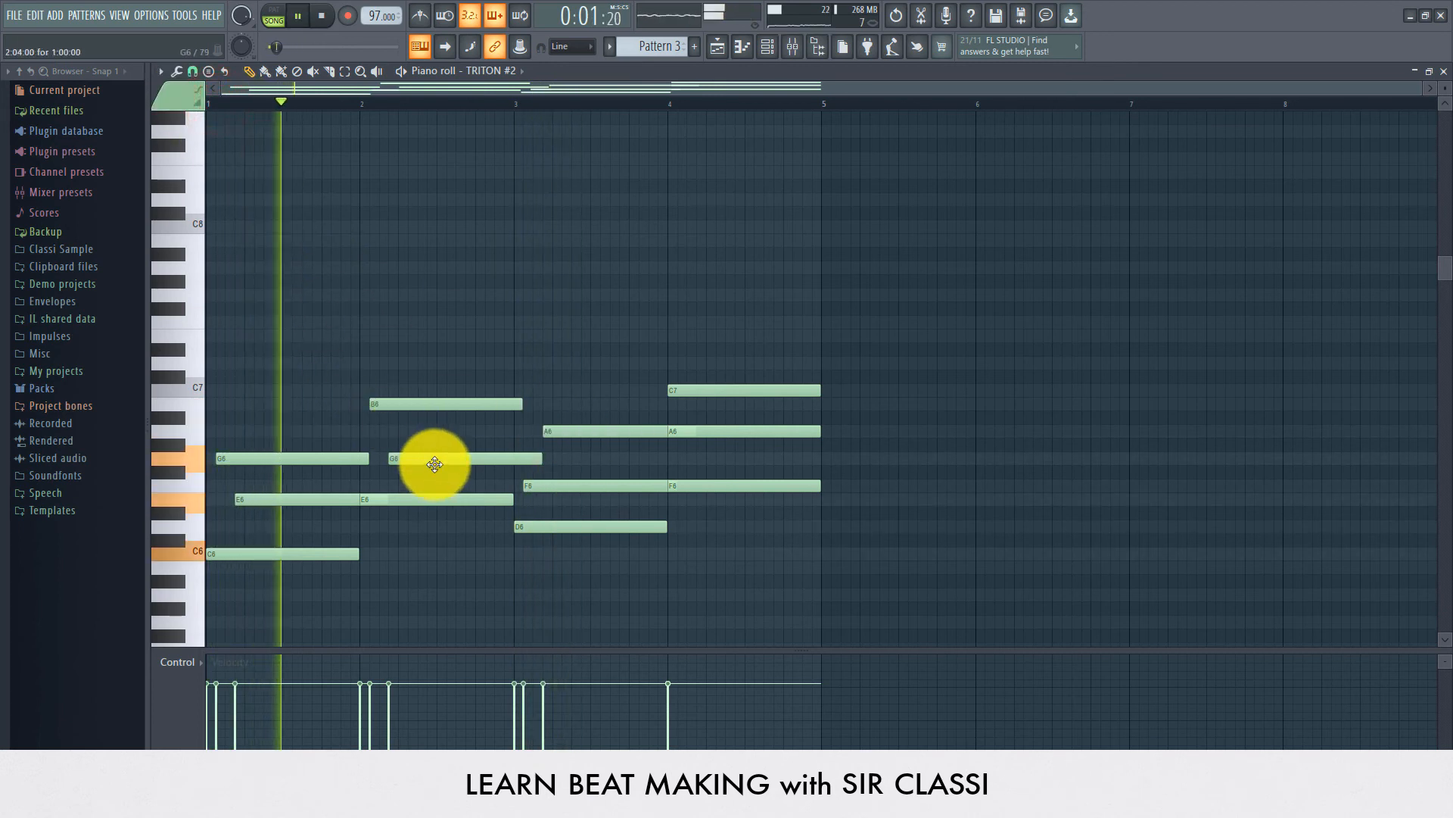
{"action": "scroll", "coordinate": [428, 460], "scroll_direction": "up", "scroll_amount": 1}
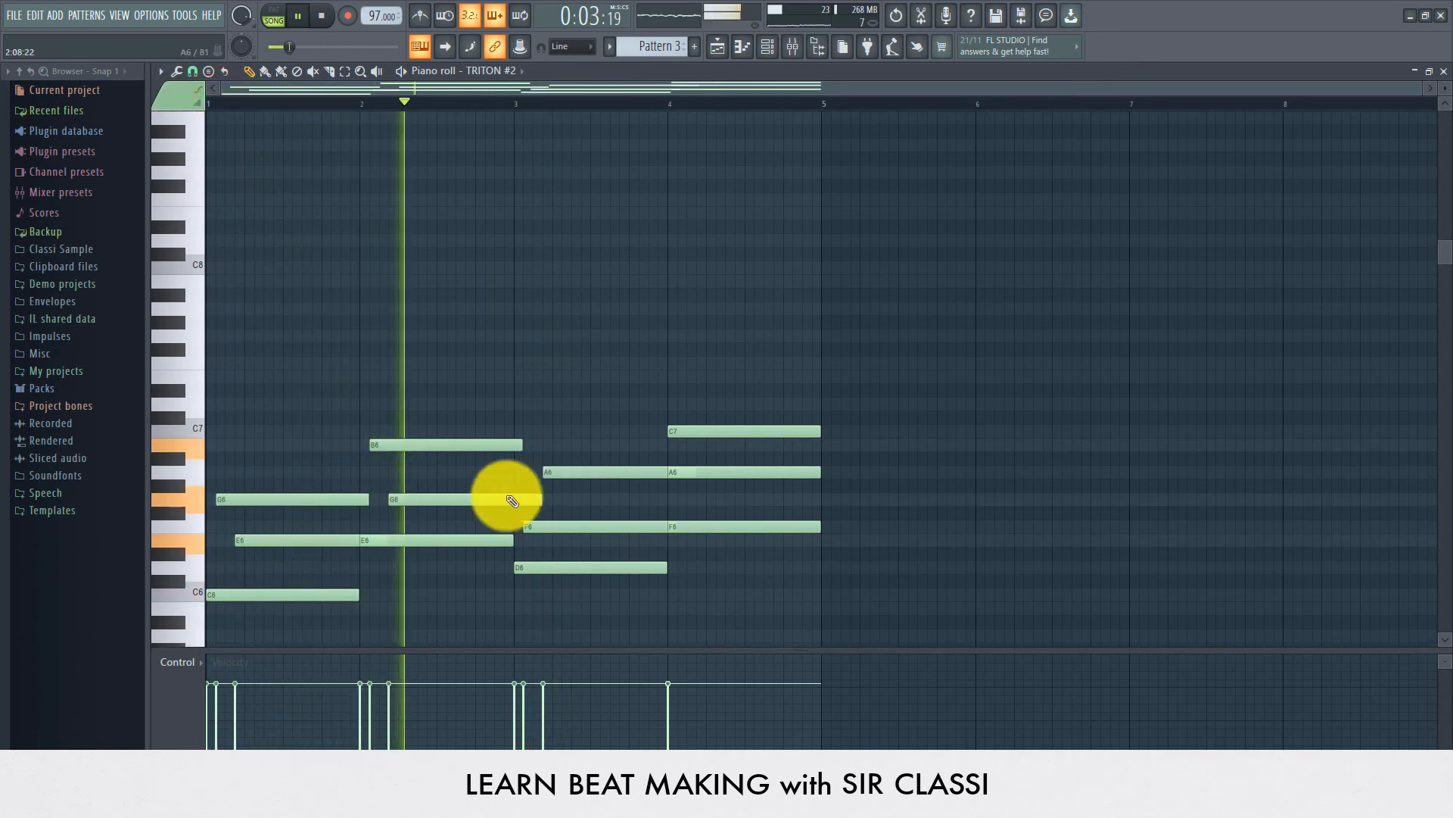
{"action": "scroll", "coordinate": [617, 520], "scroll_direction": "up", "scroll_amount": 1}
{"action": "scroll", "coordinate": [628, 526], "scroll_direction": "down", "scroll_amount": 3}
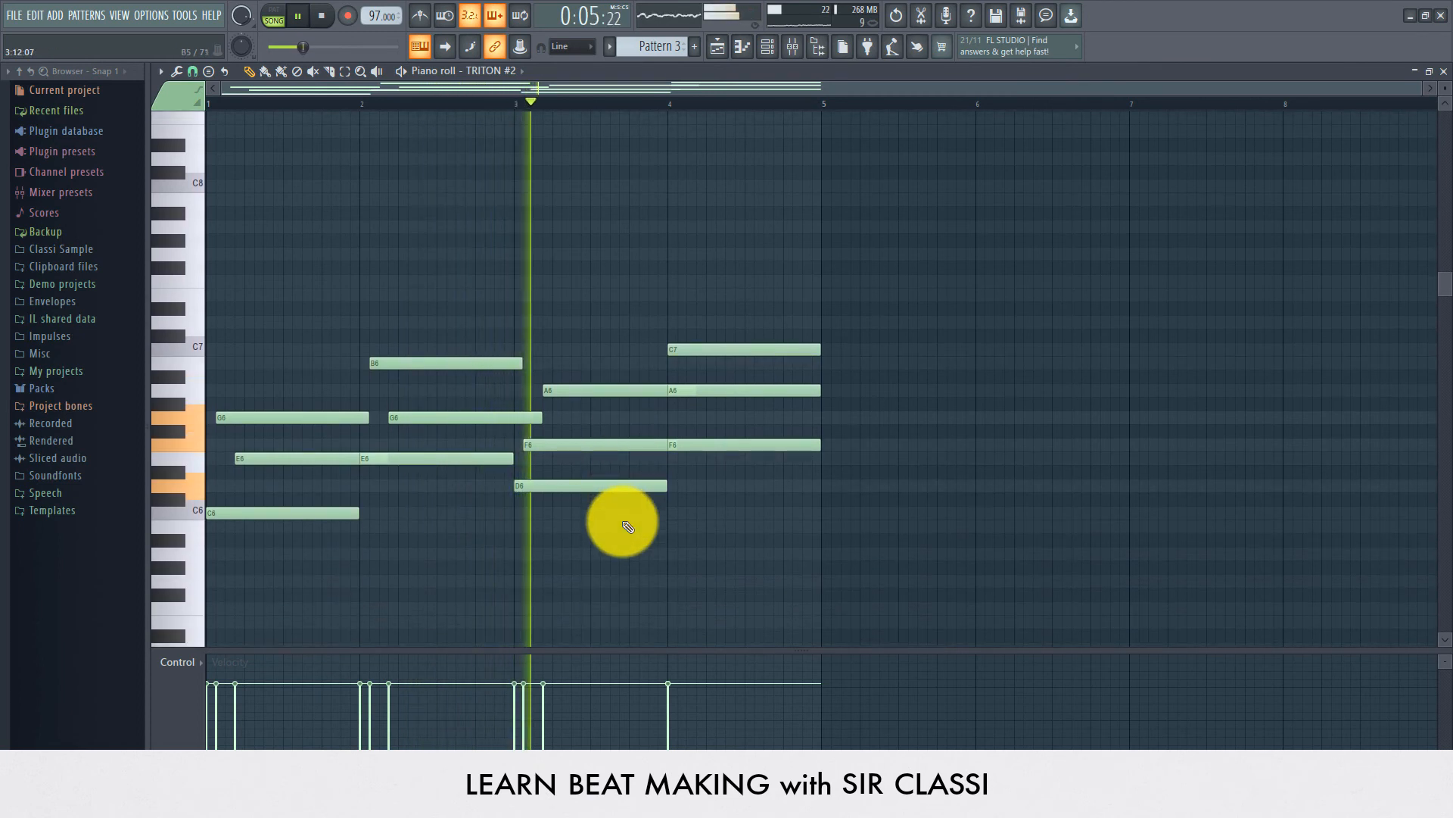
{"action": "left_click_drag", "start_coordinate": [692, 392], "coordinate": [713, 391]}
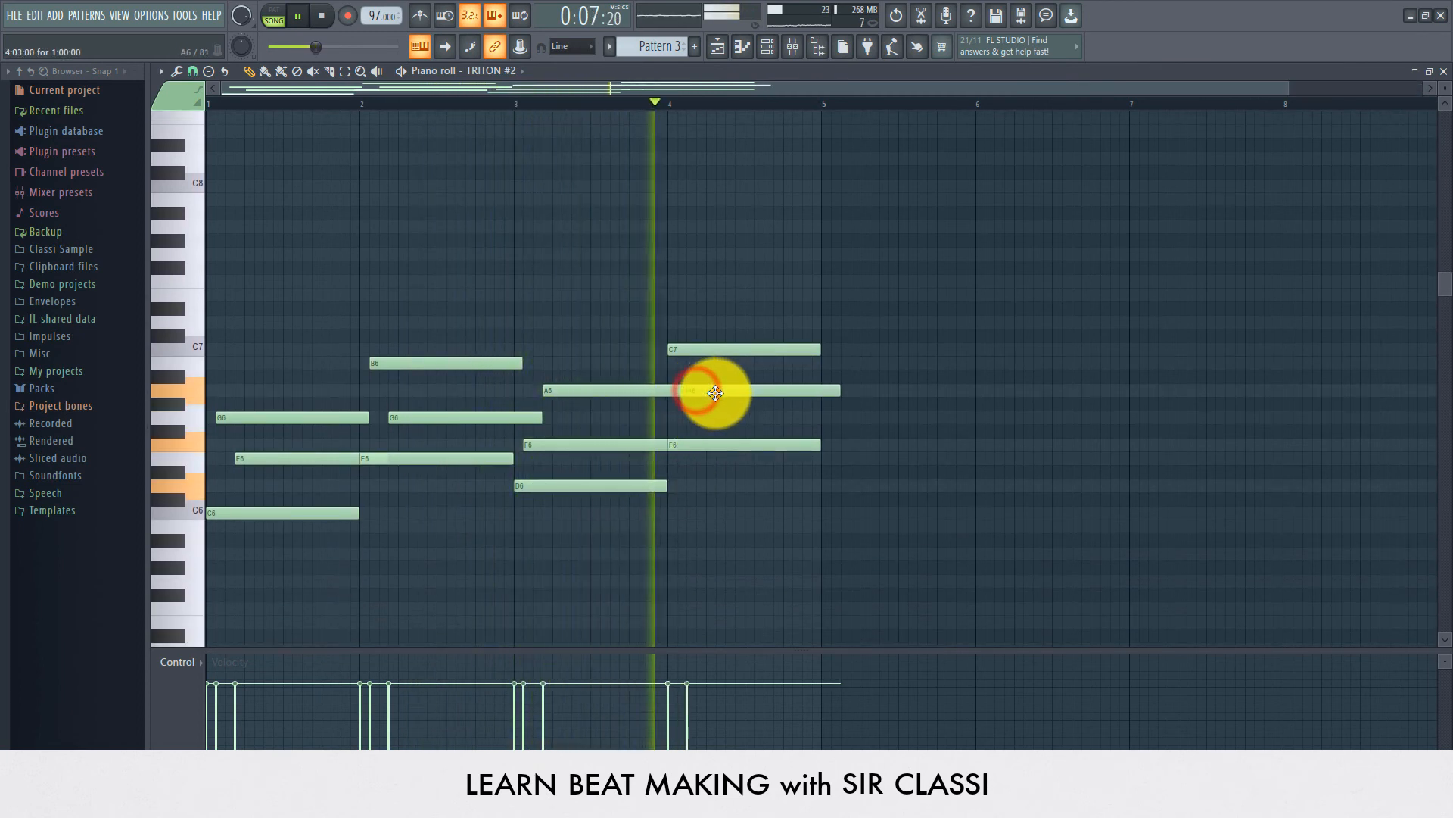
{"action": "left_click_drag", "start_coordinate": [700, 350], "coordinate": [711, 392]}
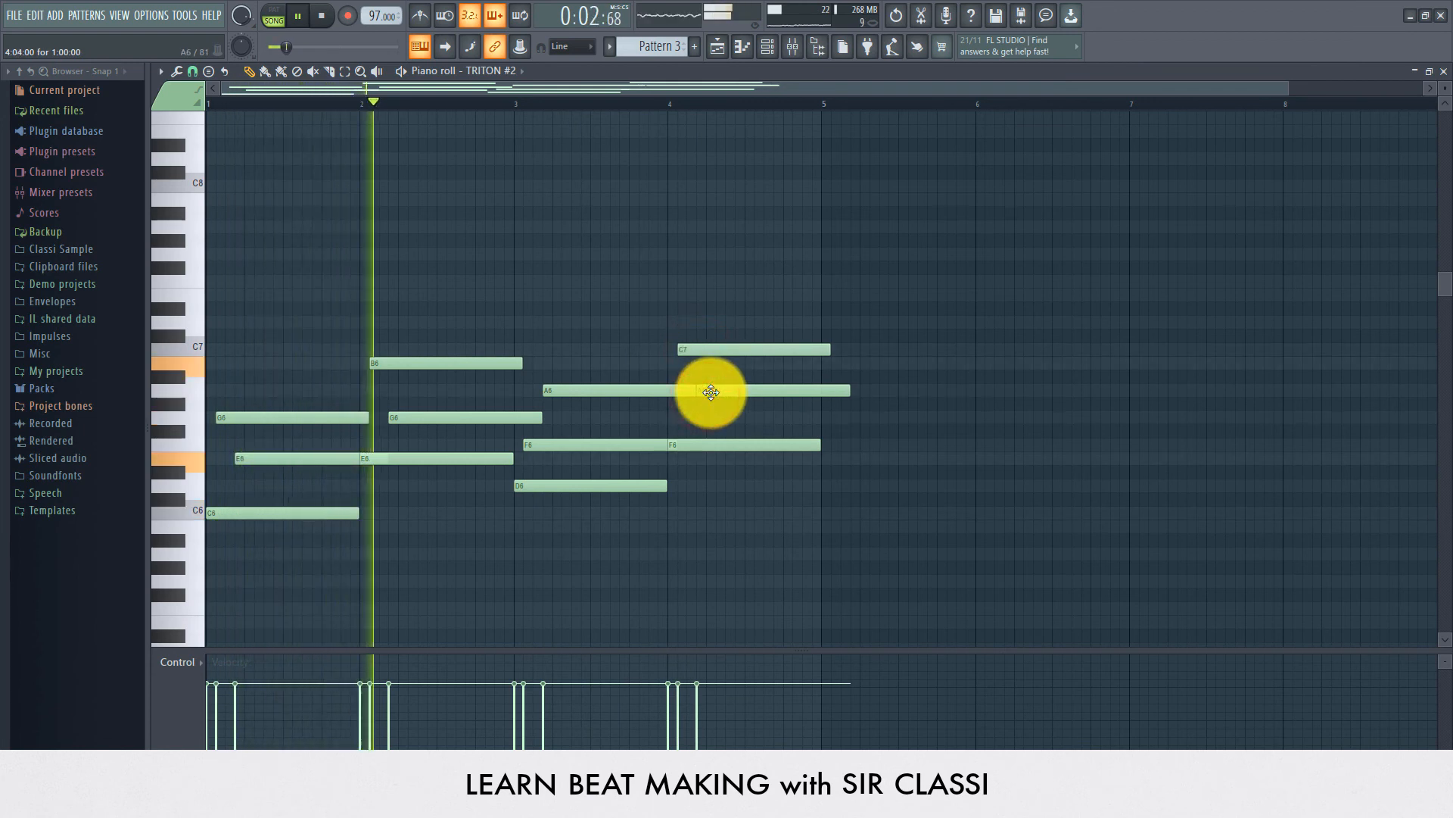
{"action": "left_click_drag", "start_coordinate": [850, 391], "coordinate": [821, 406]}
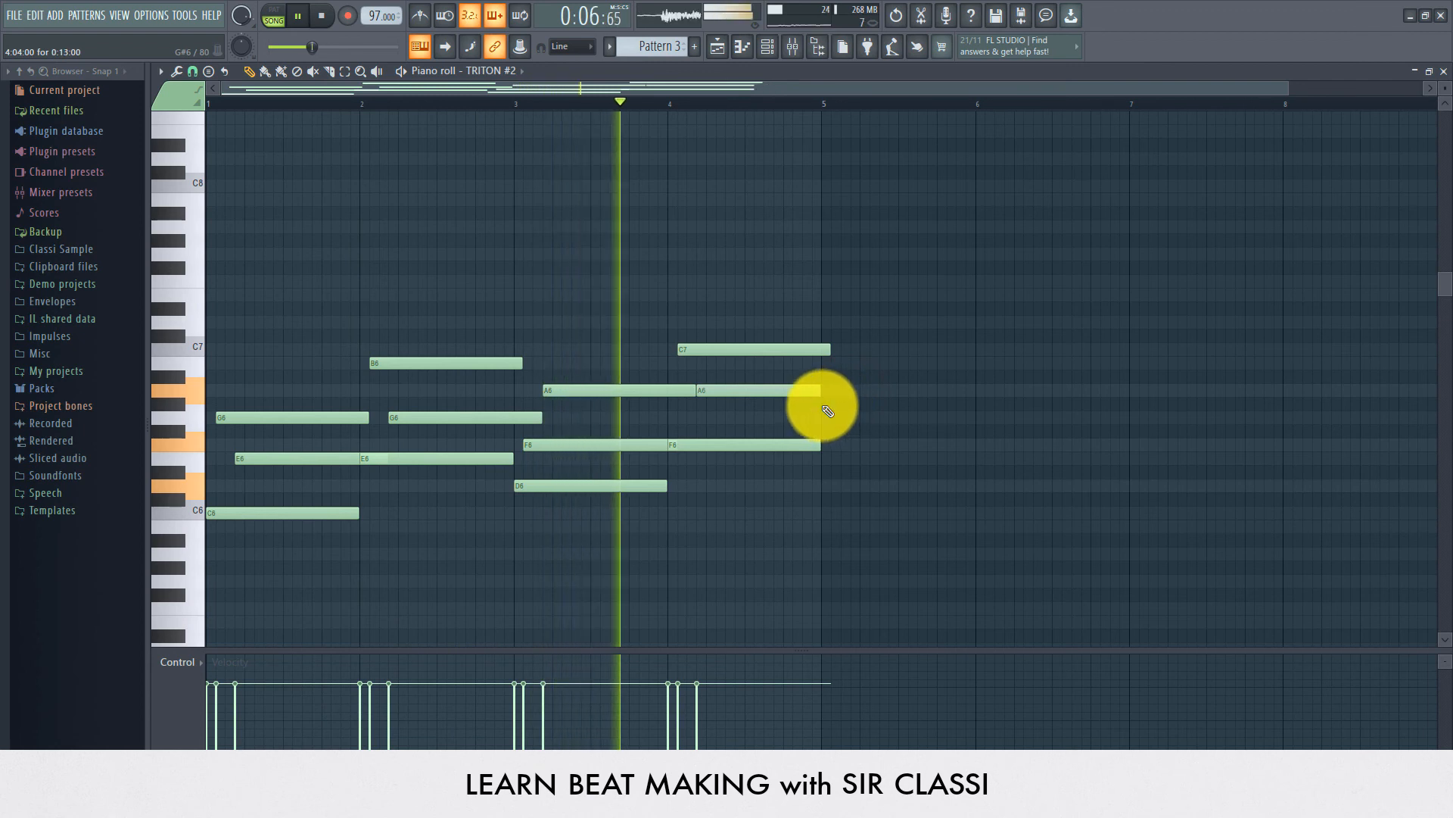
{"action": "left_click_drag", "start_coordinate": [829, 351], "coordinate": [825, 348]}
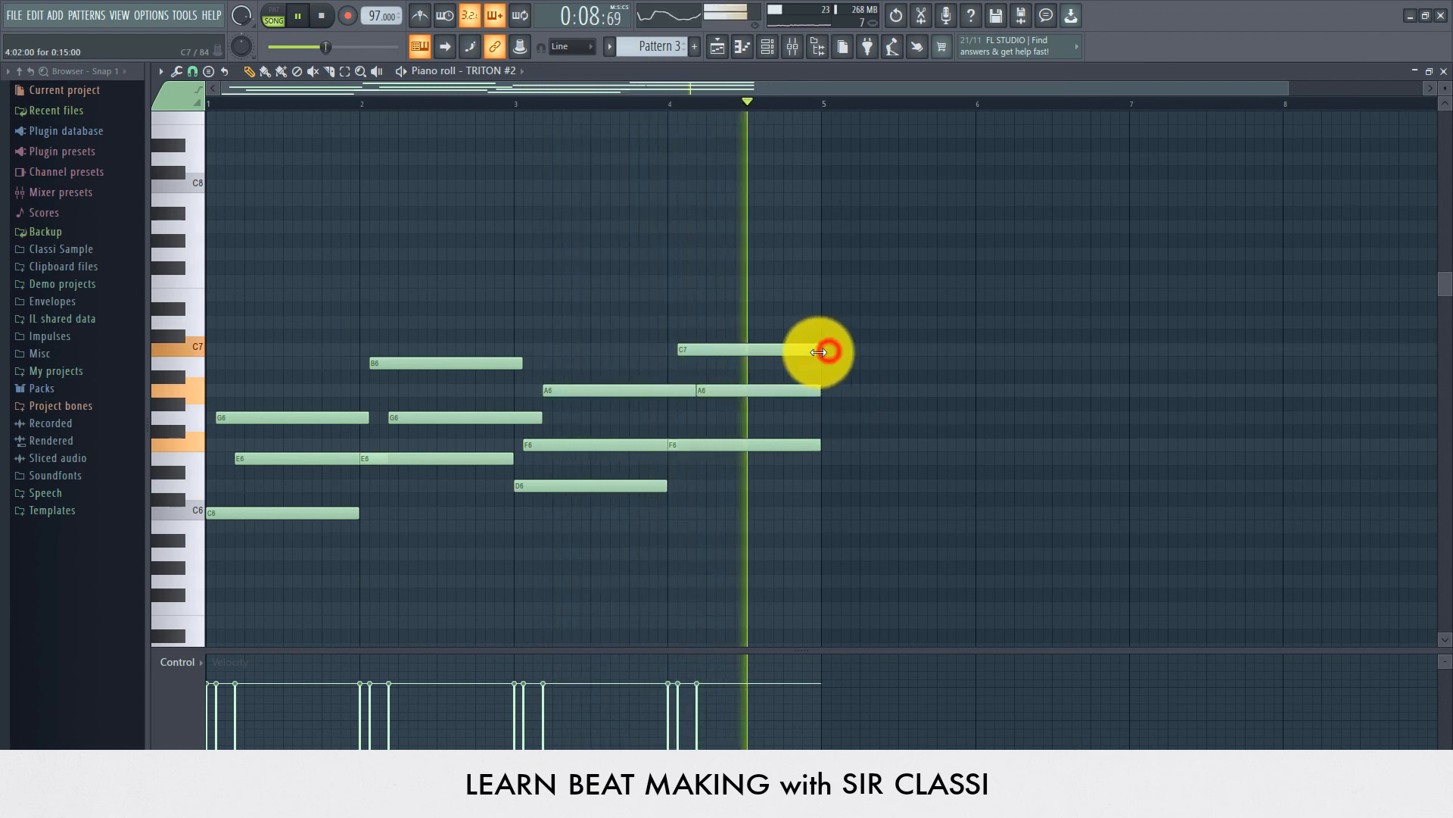
Step: Copy the Pattern 3 clip to bar 5 on Track 3, save the project and play the song
{"action": "left_click", "coordinate": [717, 46]}
{"action": "left_click_drag", "start_coordinate": [474, 218], "coordinate": [666, 226]}
{"action": "key", "text": "ctrl+s"}
{"action": "left_click", "coordinate": [760, 567]}
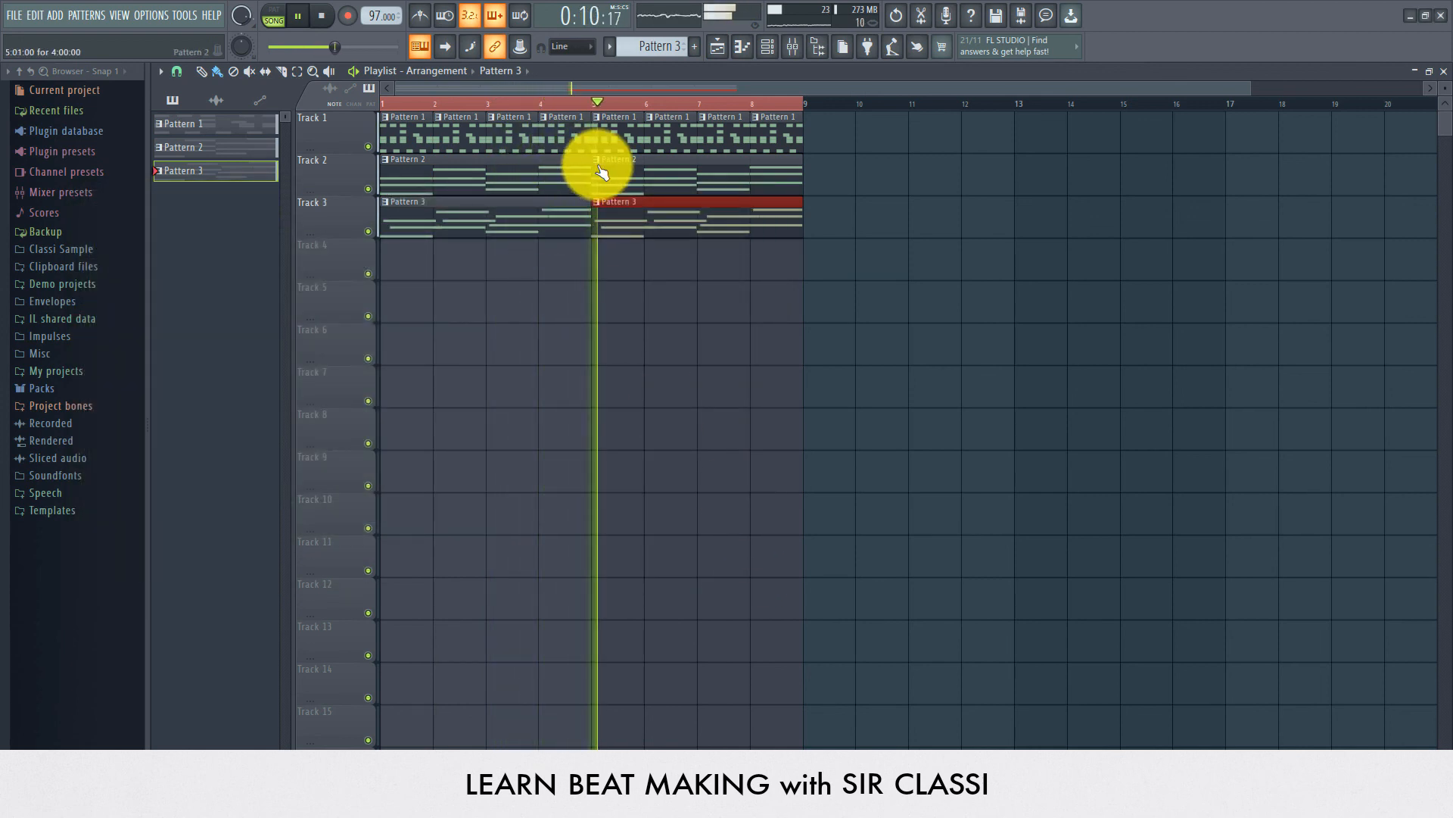
{"action": "key", "text": "space"}
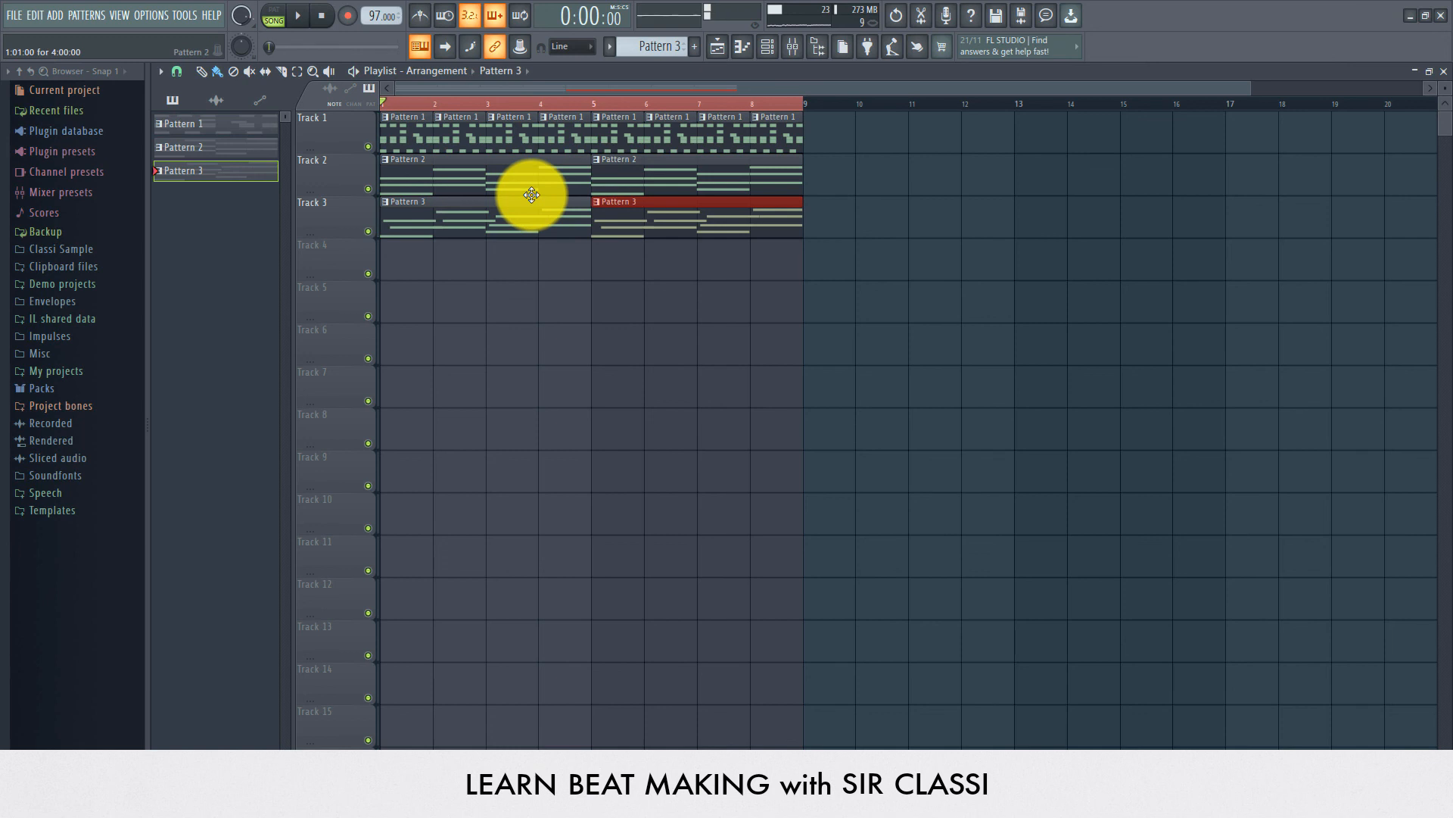
Step: Reopen the Pattern 3 piano roll, review the strummed chords during playback, and return to the playlist
{"action": "double_click", "coordinate": [451, 222]}
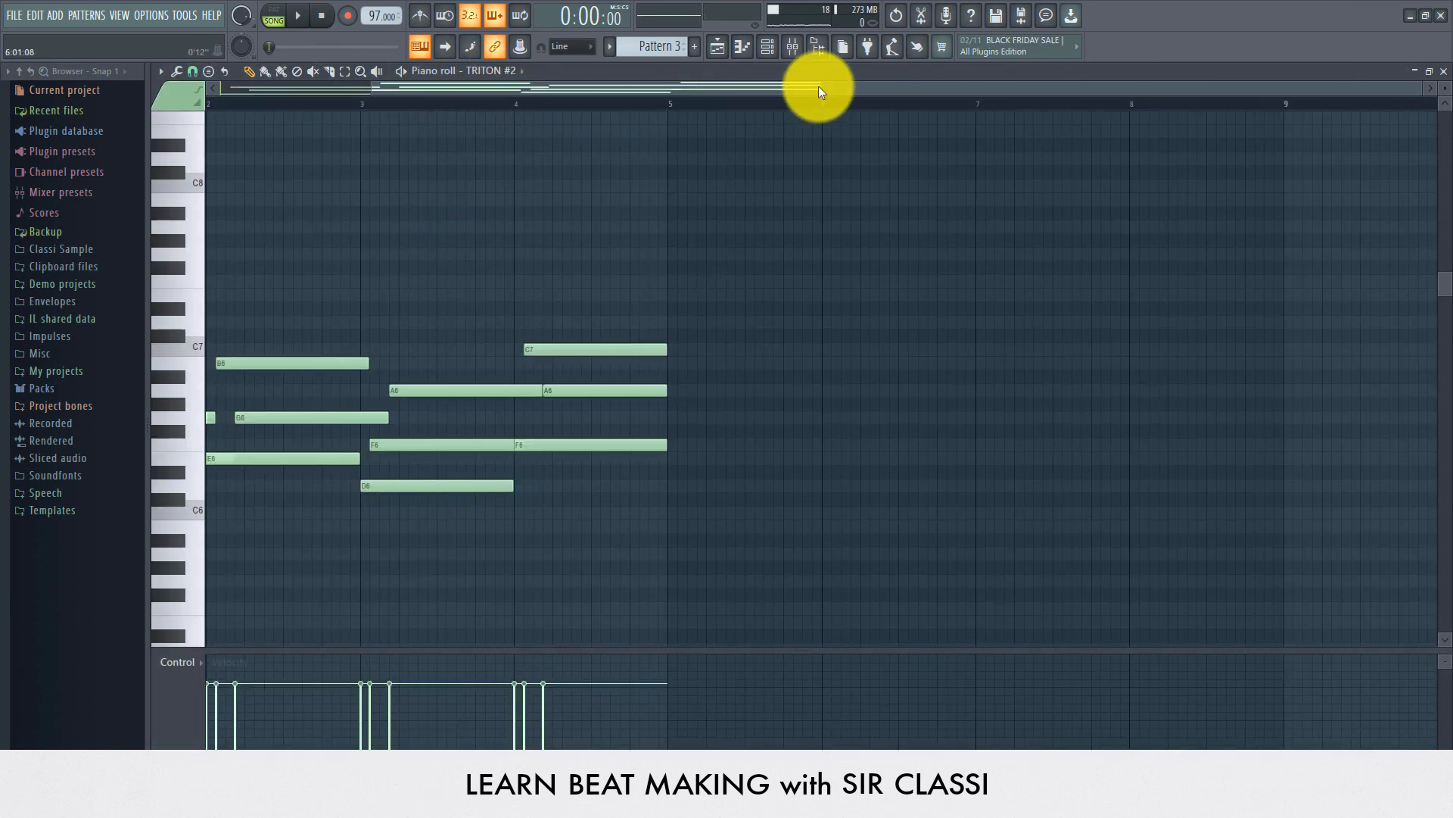
{"action": "left_click_drag", "start_coordinate": [818, 83], "coordinate": [287, 99]}
{"action": "left_click", "coordinate": [245, 445]}
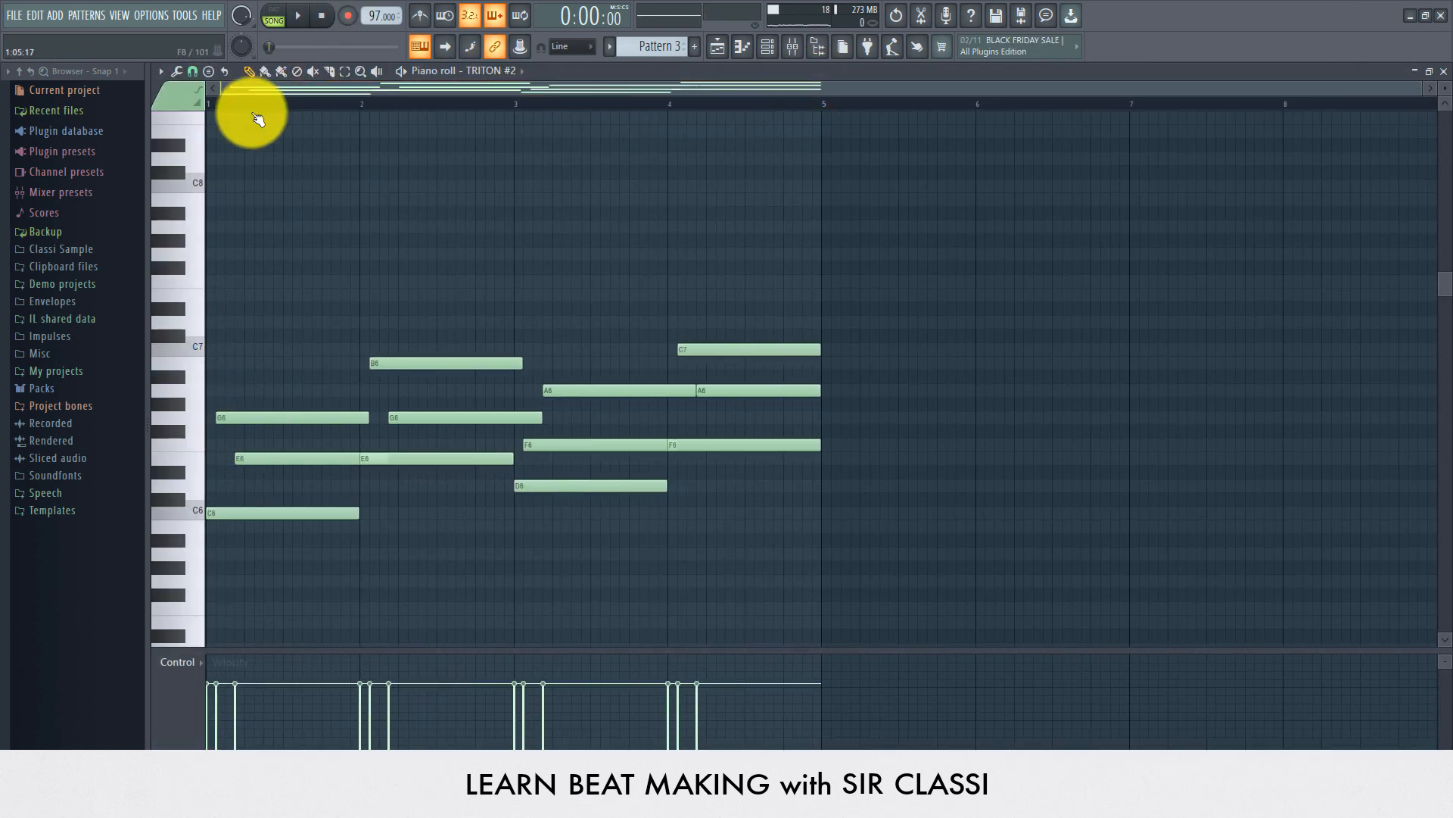
{"action": "left_click", "coordinate": [240, 89]}
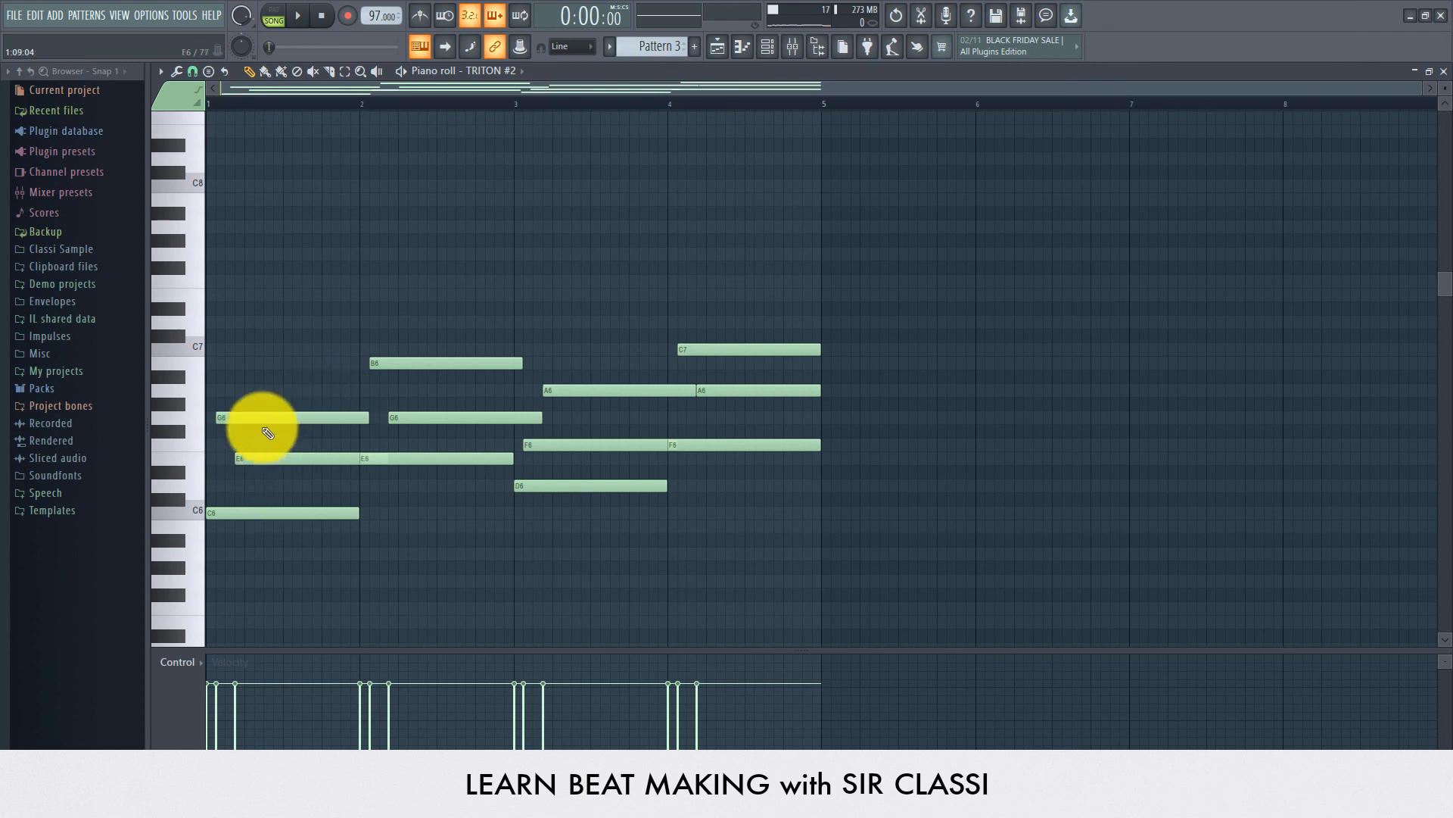
{"action": "left_click", "coordinate": [232, 90]}
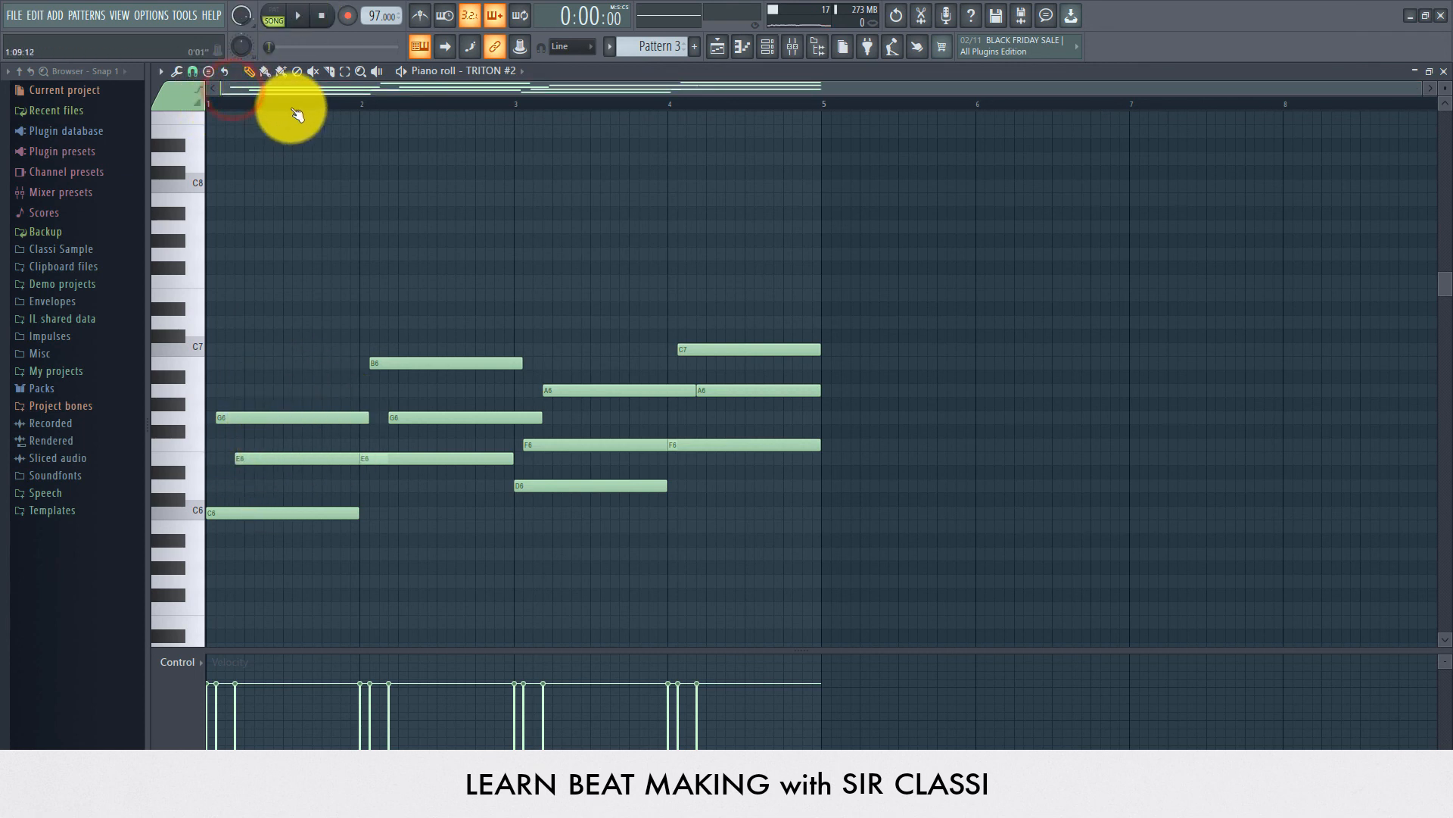
{"action": "left_click", "coordinate": [191, 72]}
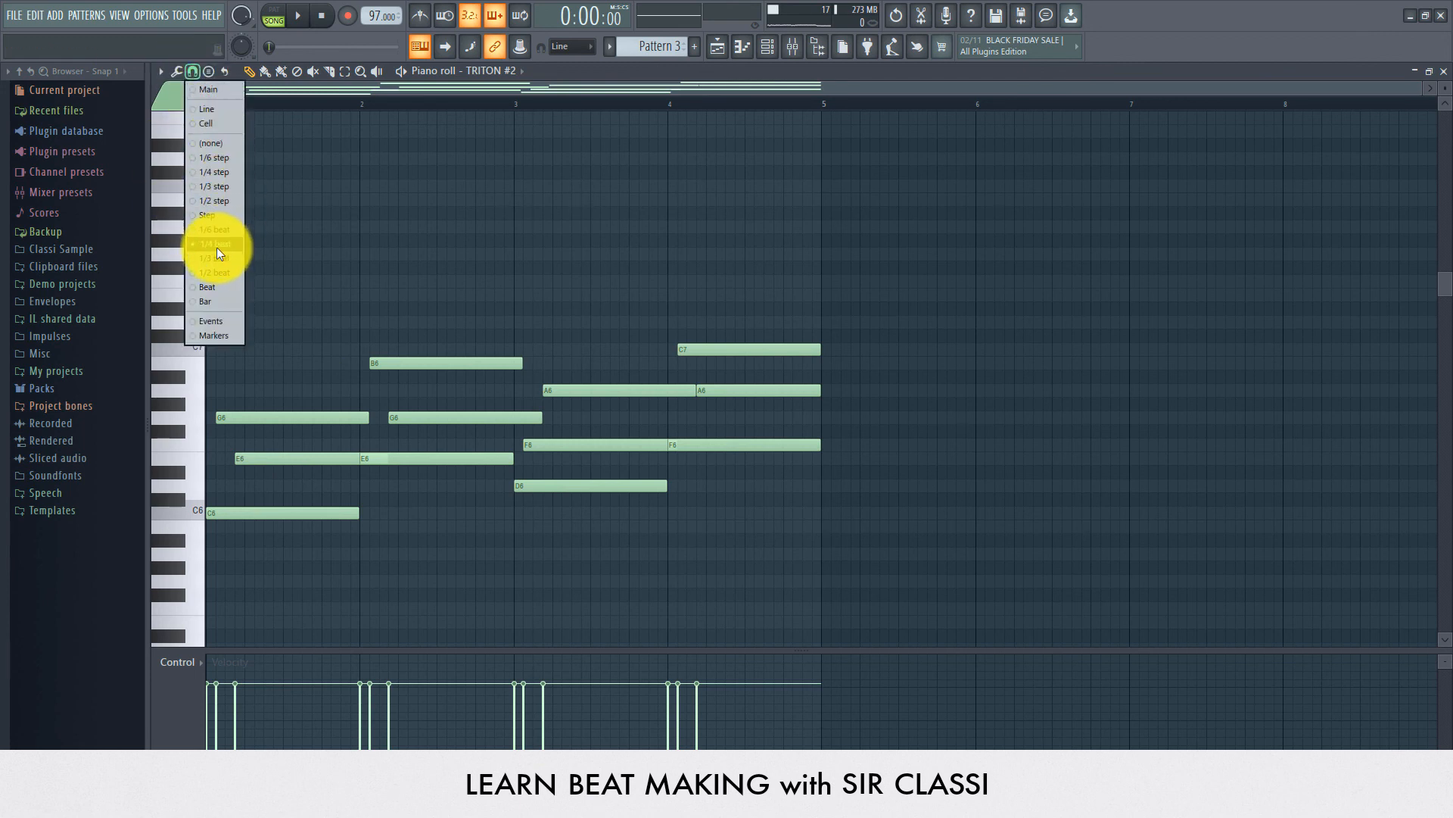
{"action": "left_click", "coordinate": [320, 89]}
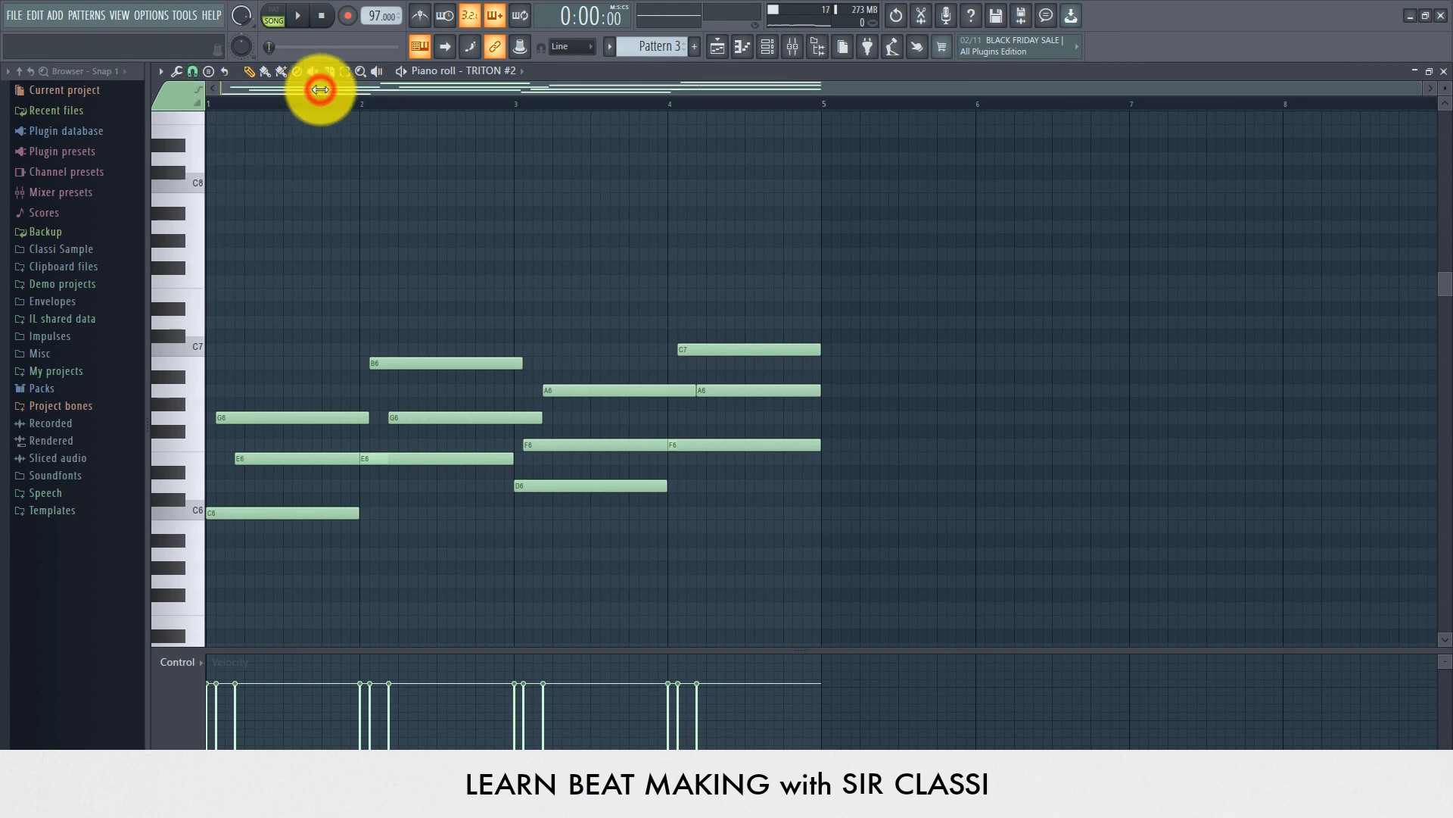
{"action": "key", "text": "space"}
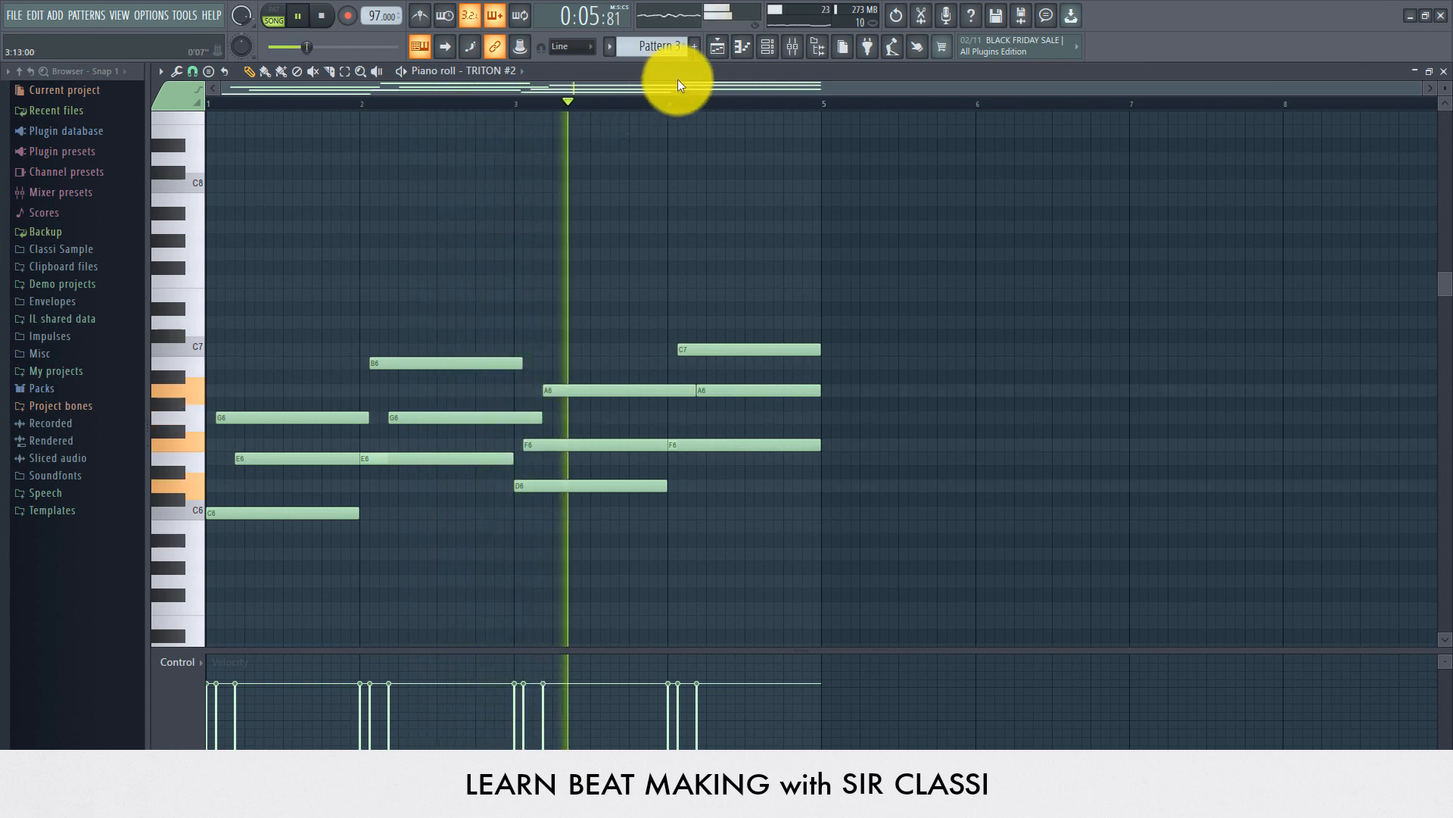
{"action": "key", "text": "space"}
{"action": "left_click", "coordinate": [716, 49]}
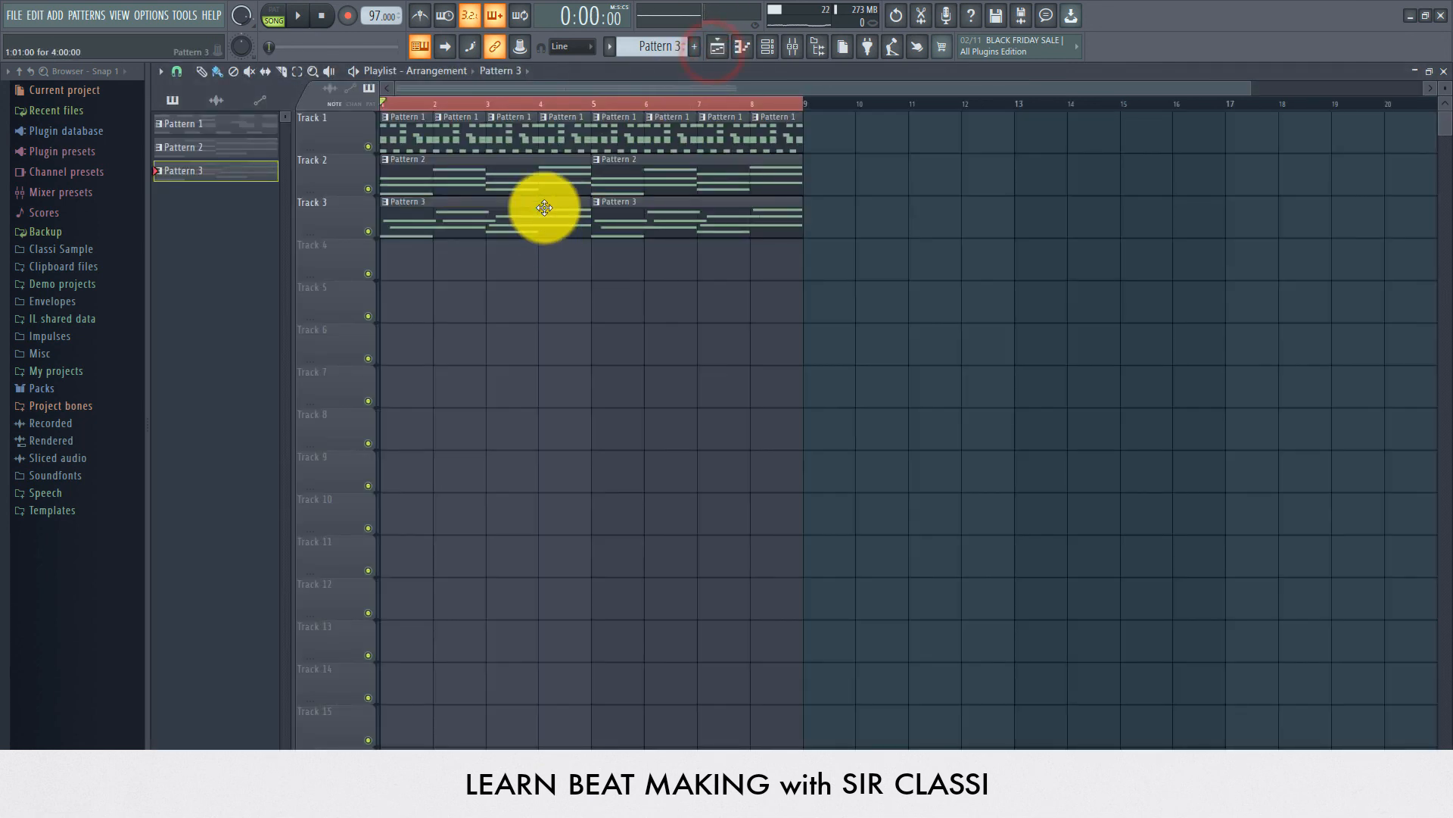